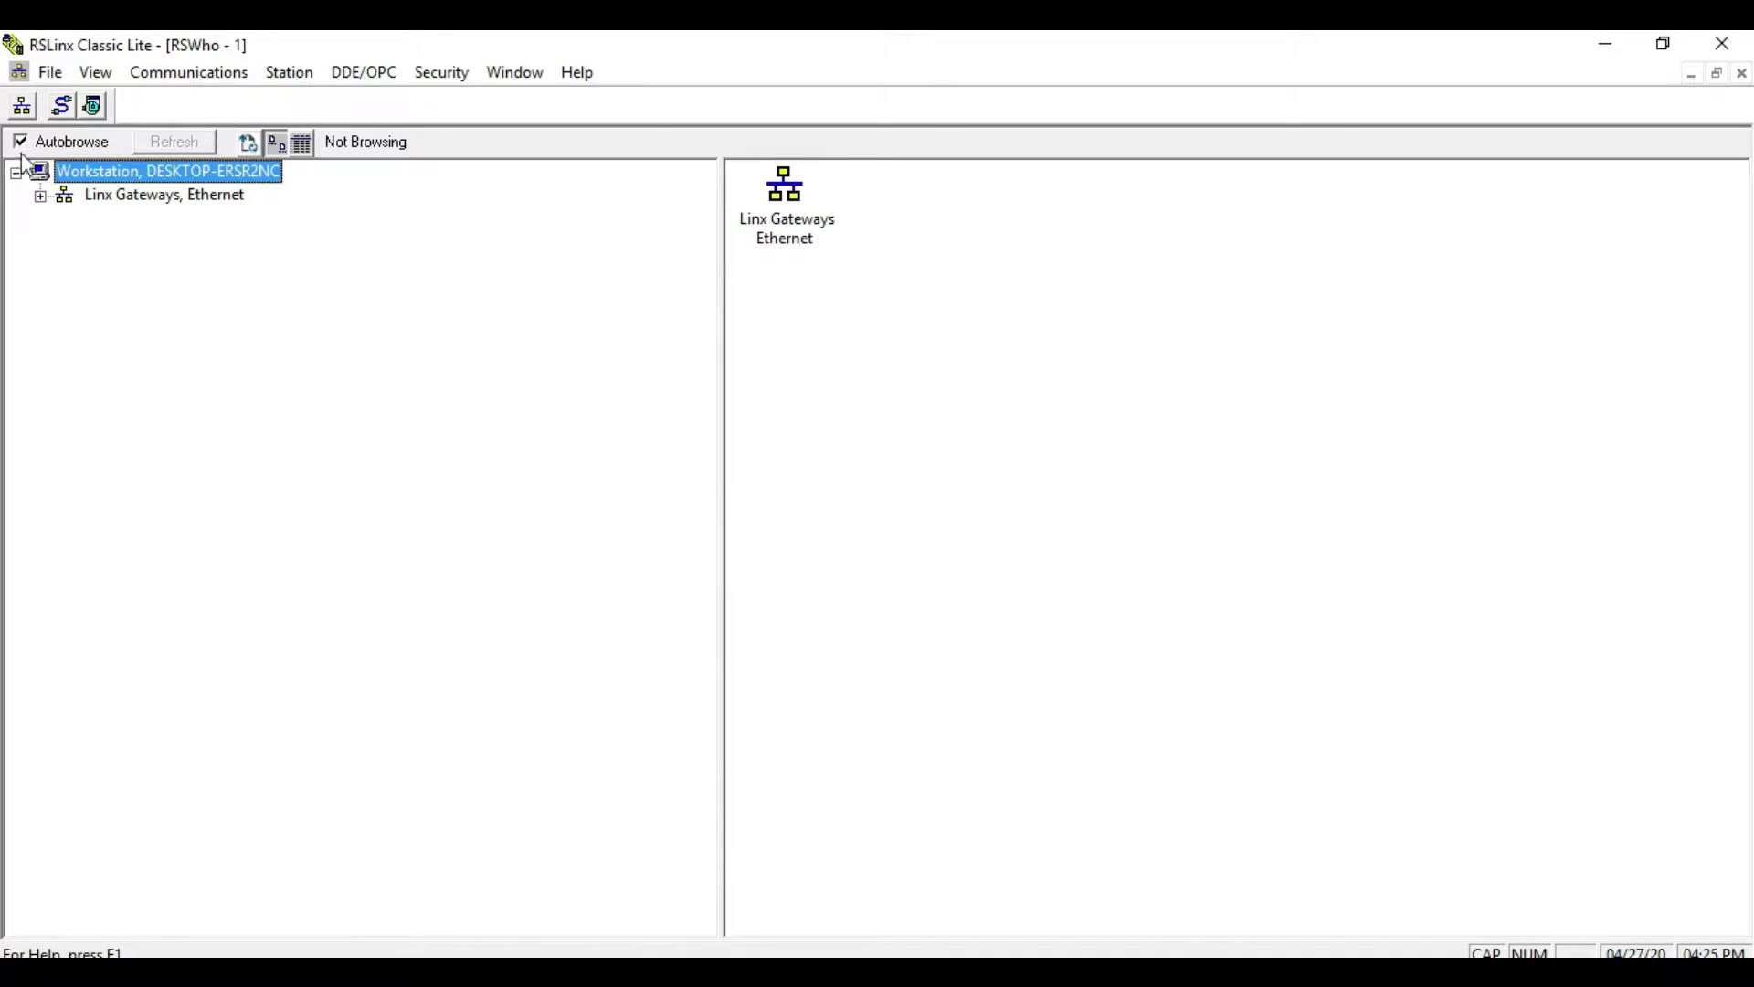
# - Turn off automatic network browsing and add a new EtherNet/IP driver, accepting the proposed driver name
pyautogui.click(27, 140)
pyautogui.click(60, 106)
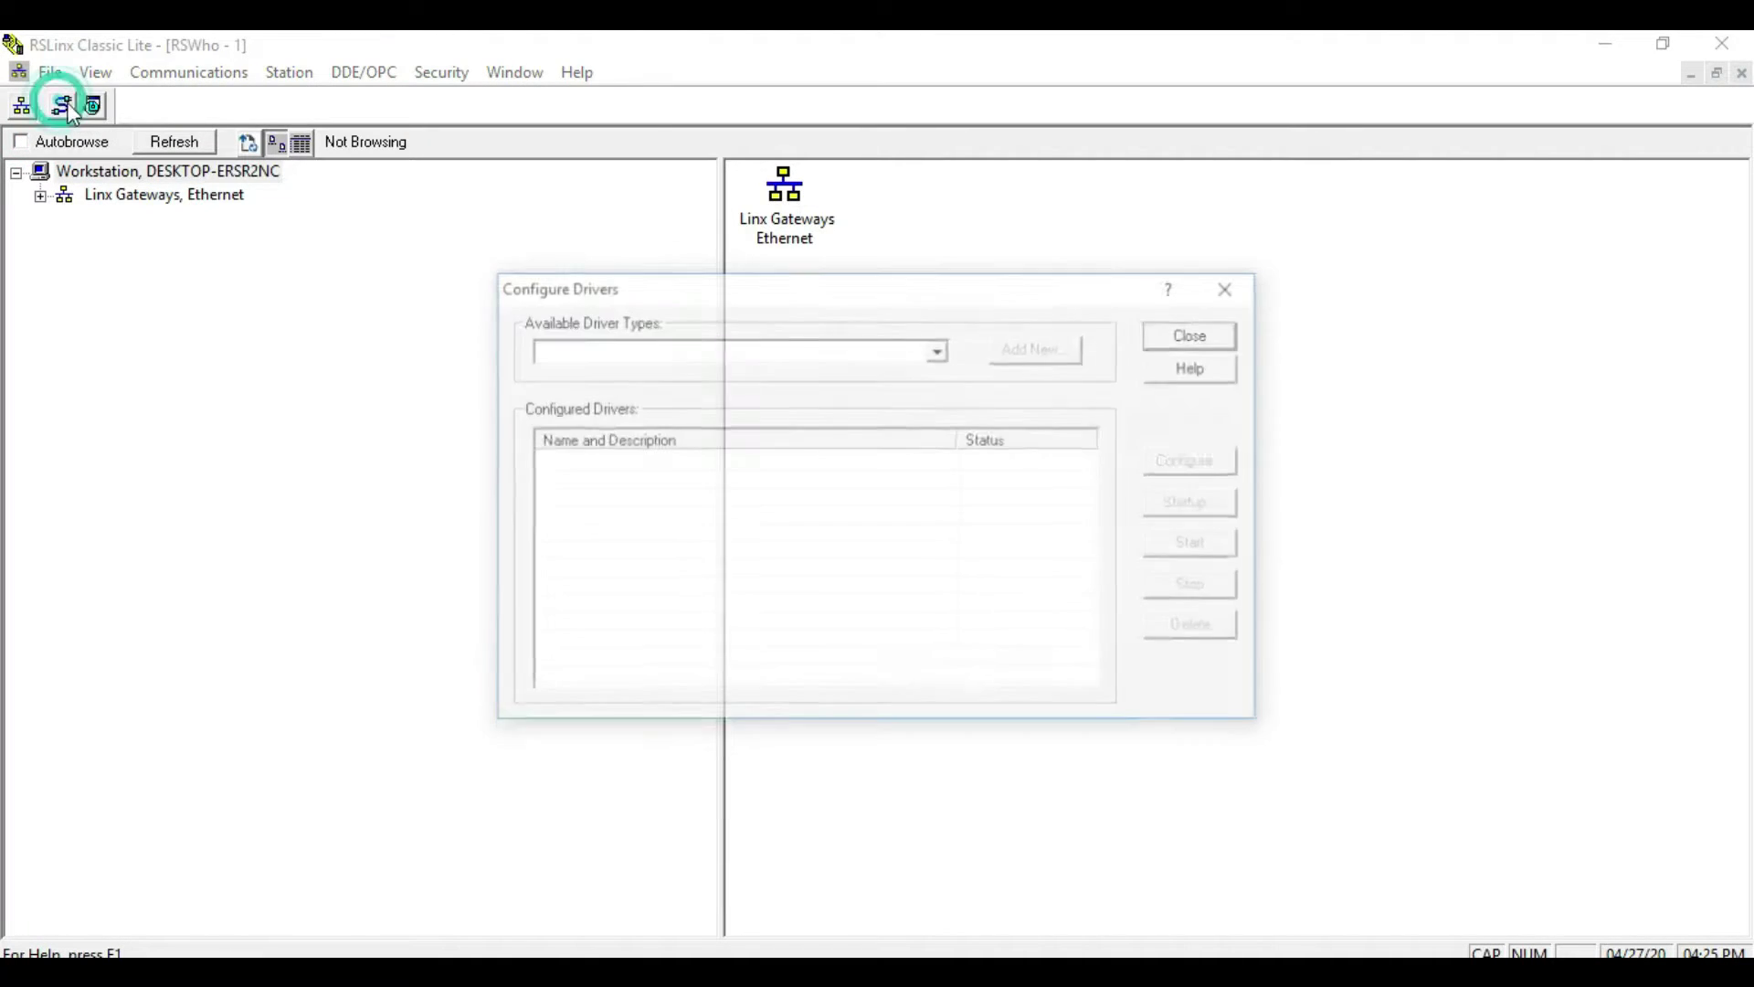
pyautogui.click(938, 349)
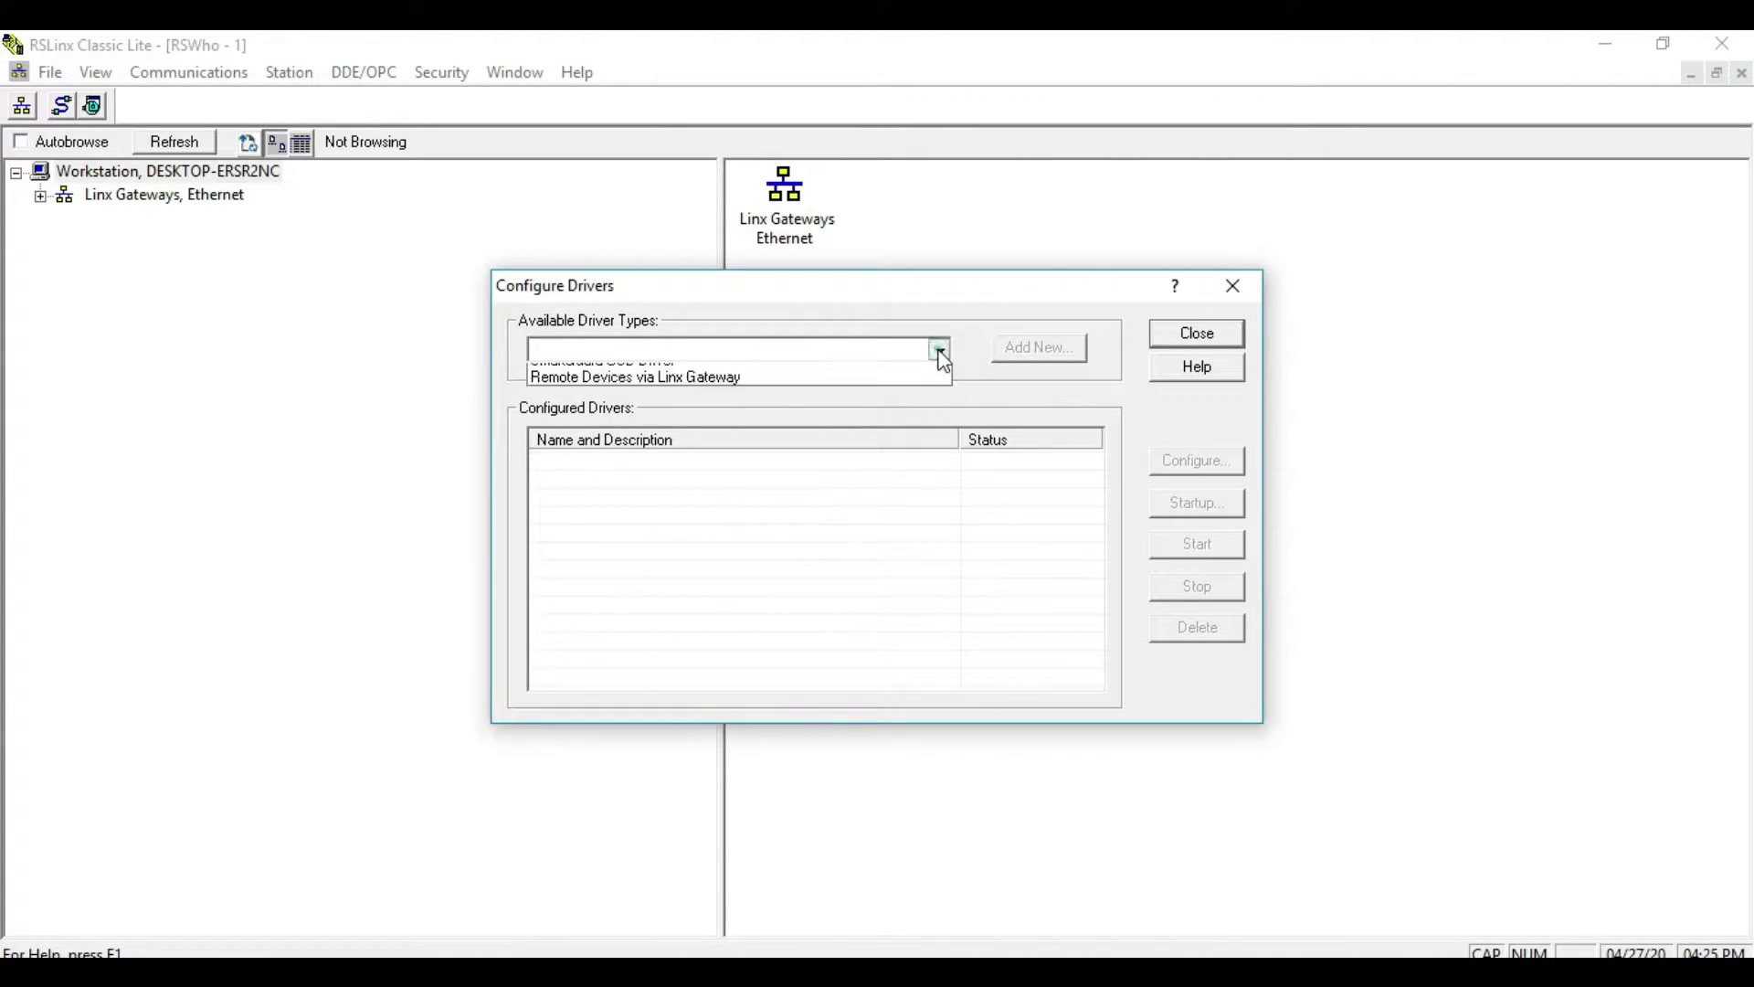
pyautogui.click(613, 417)
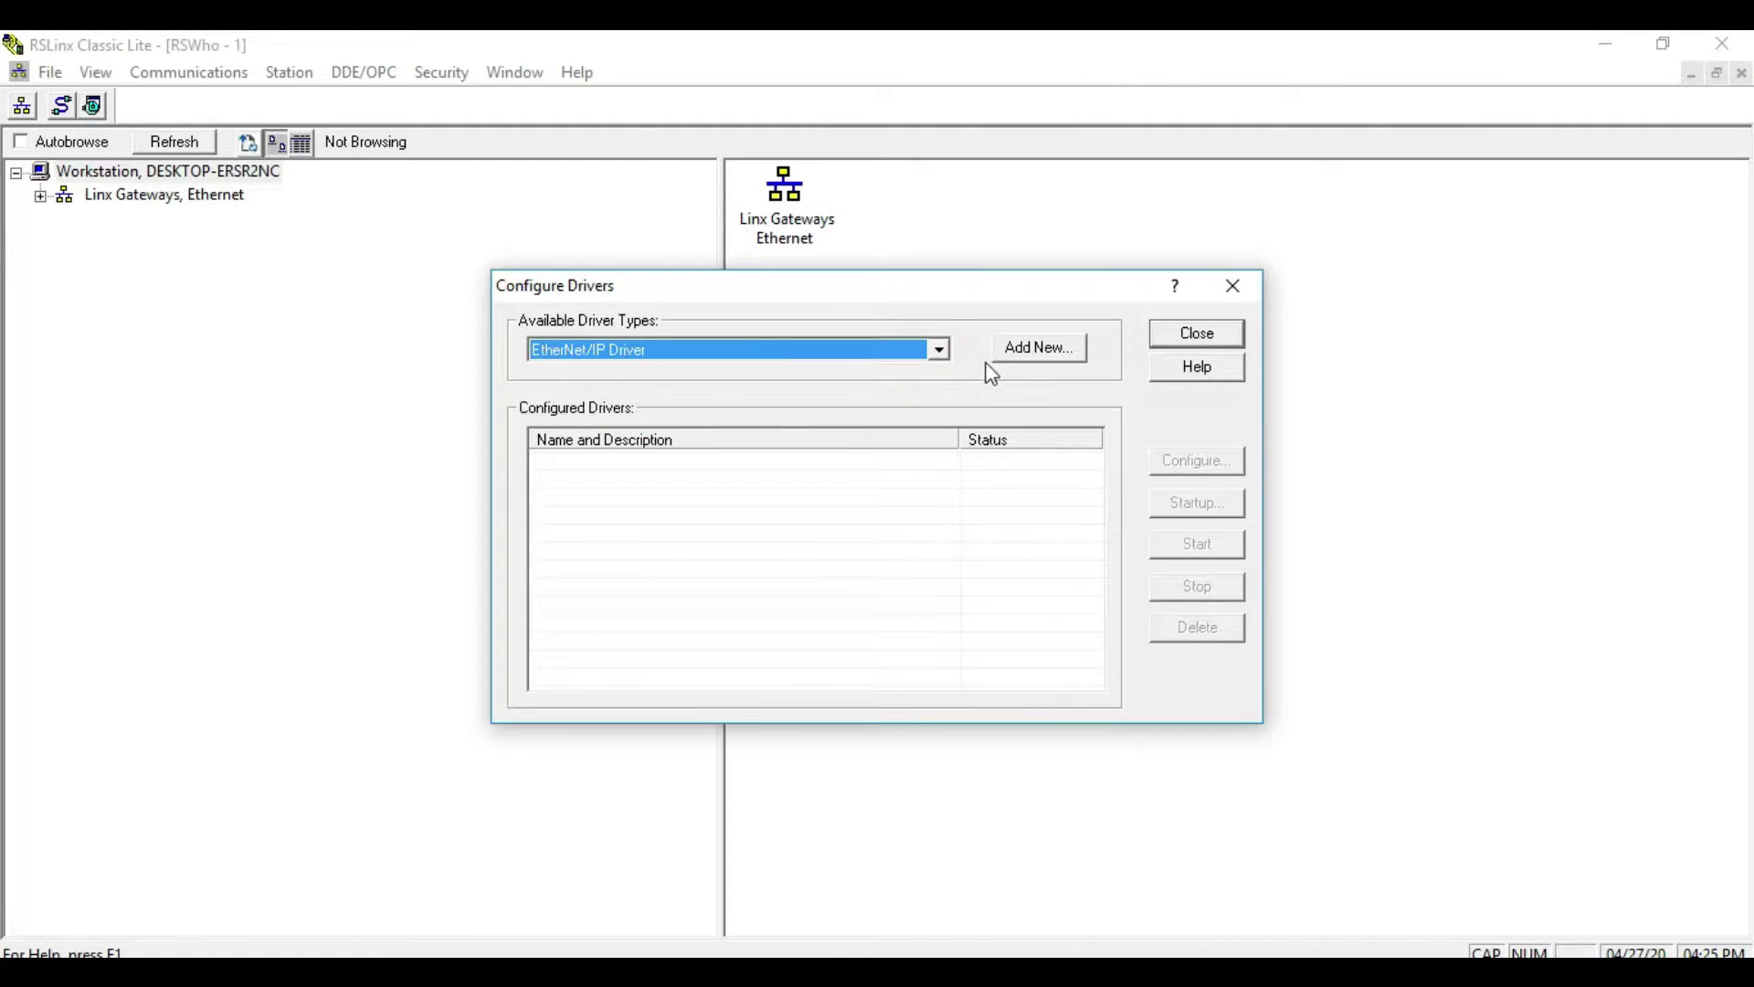
pyautogui.click(1013, 351)
pyautogui.click(1016, 481)
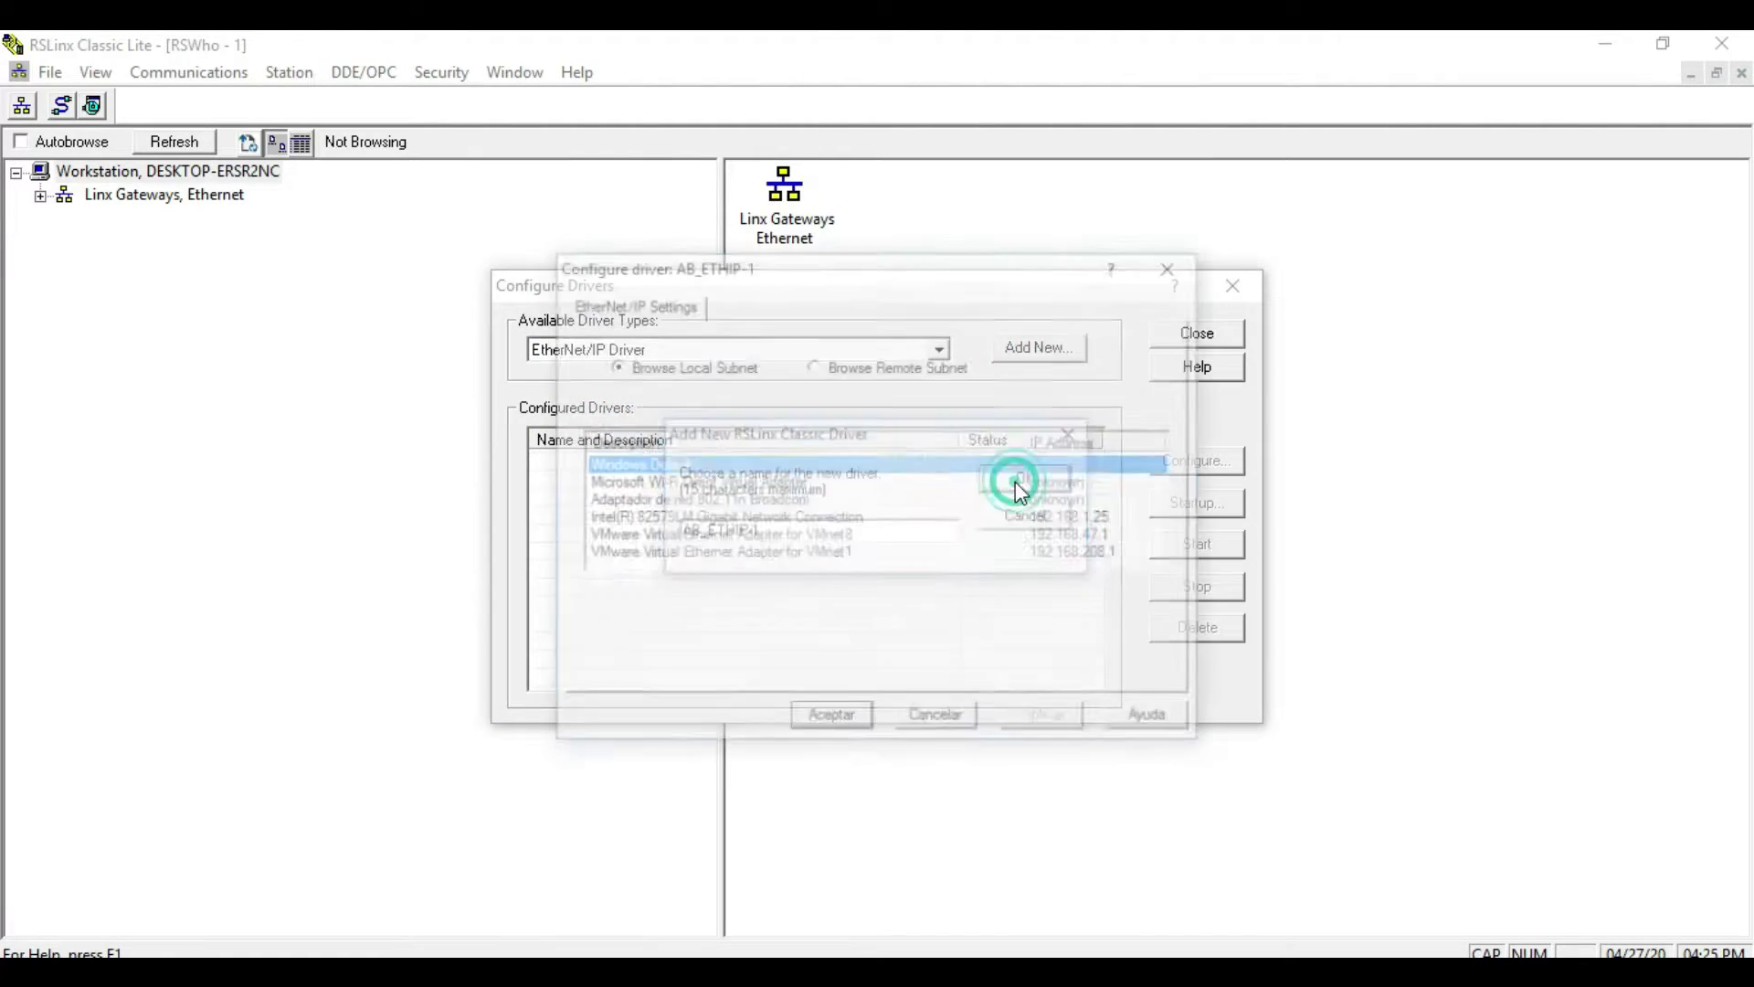
# - Assign the Intel(R) 82579LM Gigabit Network Connection adapter to the driver with local subnet browsing, and finish the driver configuration
pyautogui.click(1118, 519)
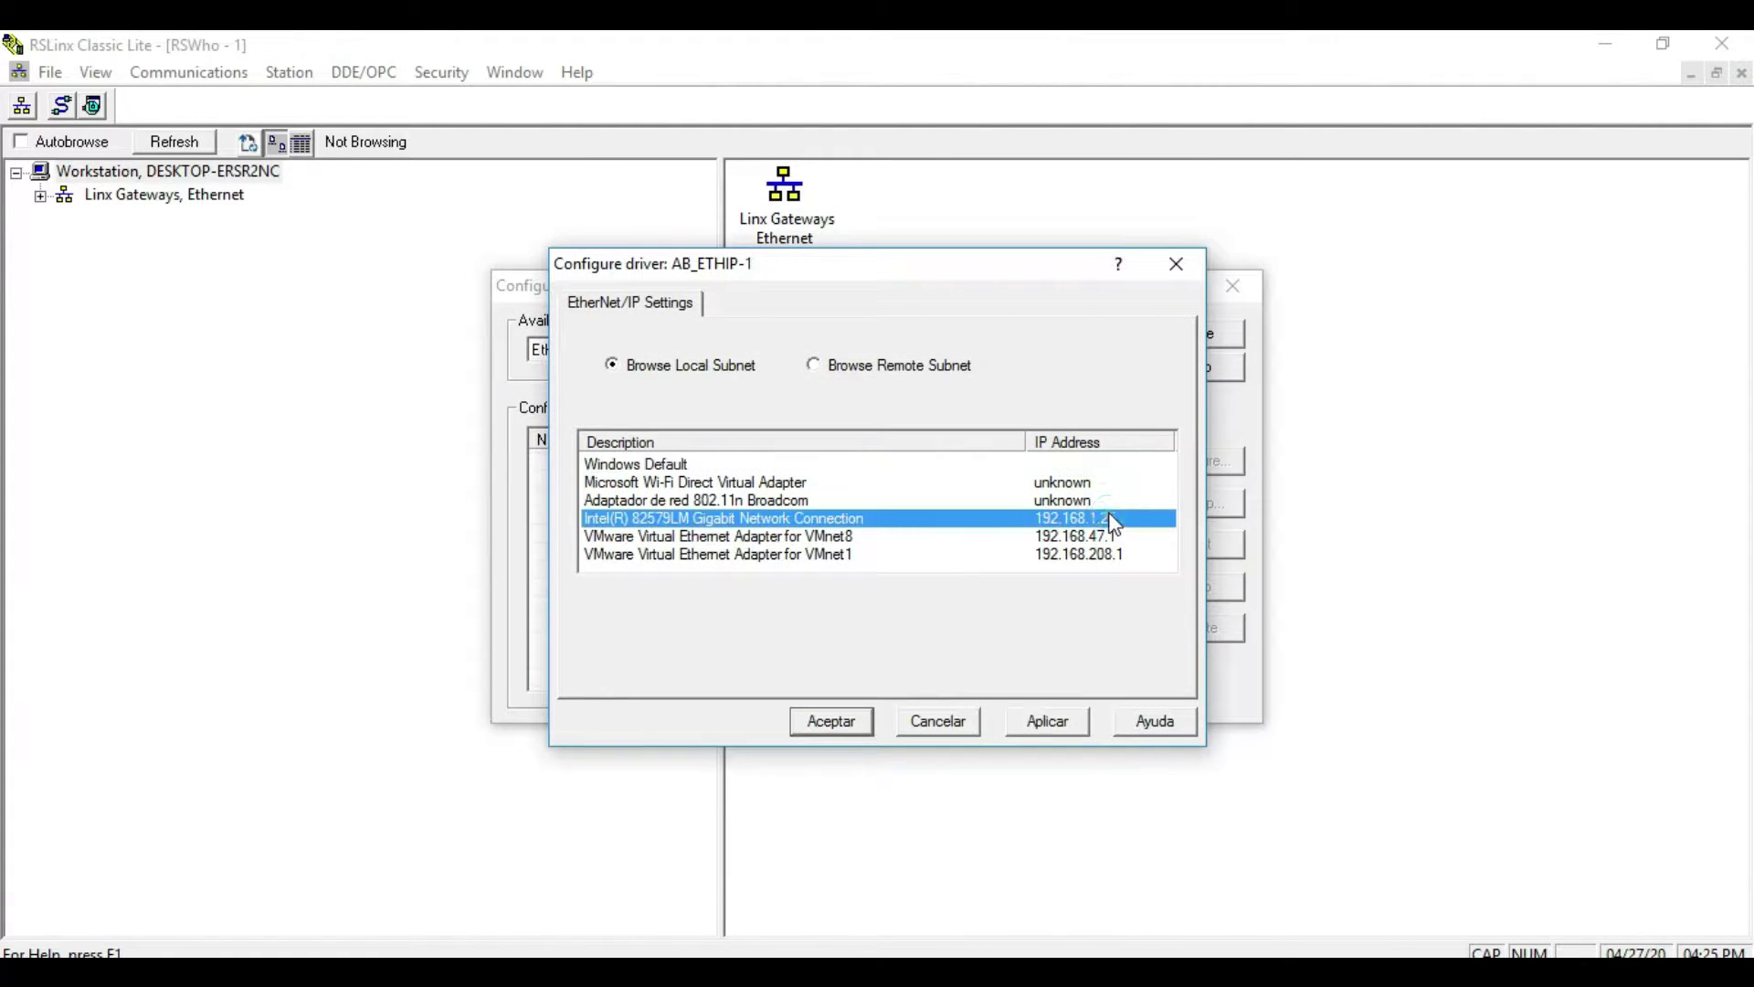
pyautogui.click(1078, 722)
pyautogui.click(840, 725)
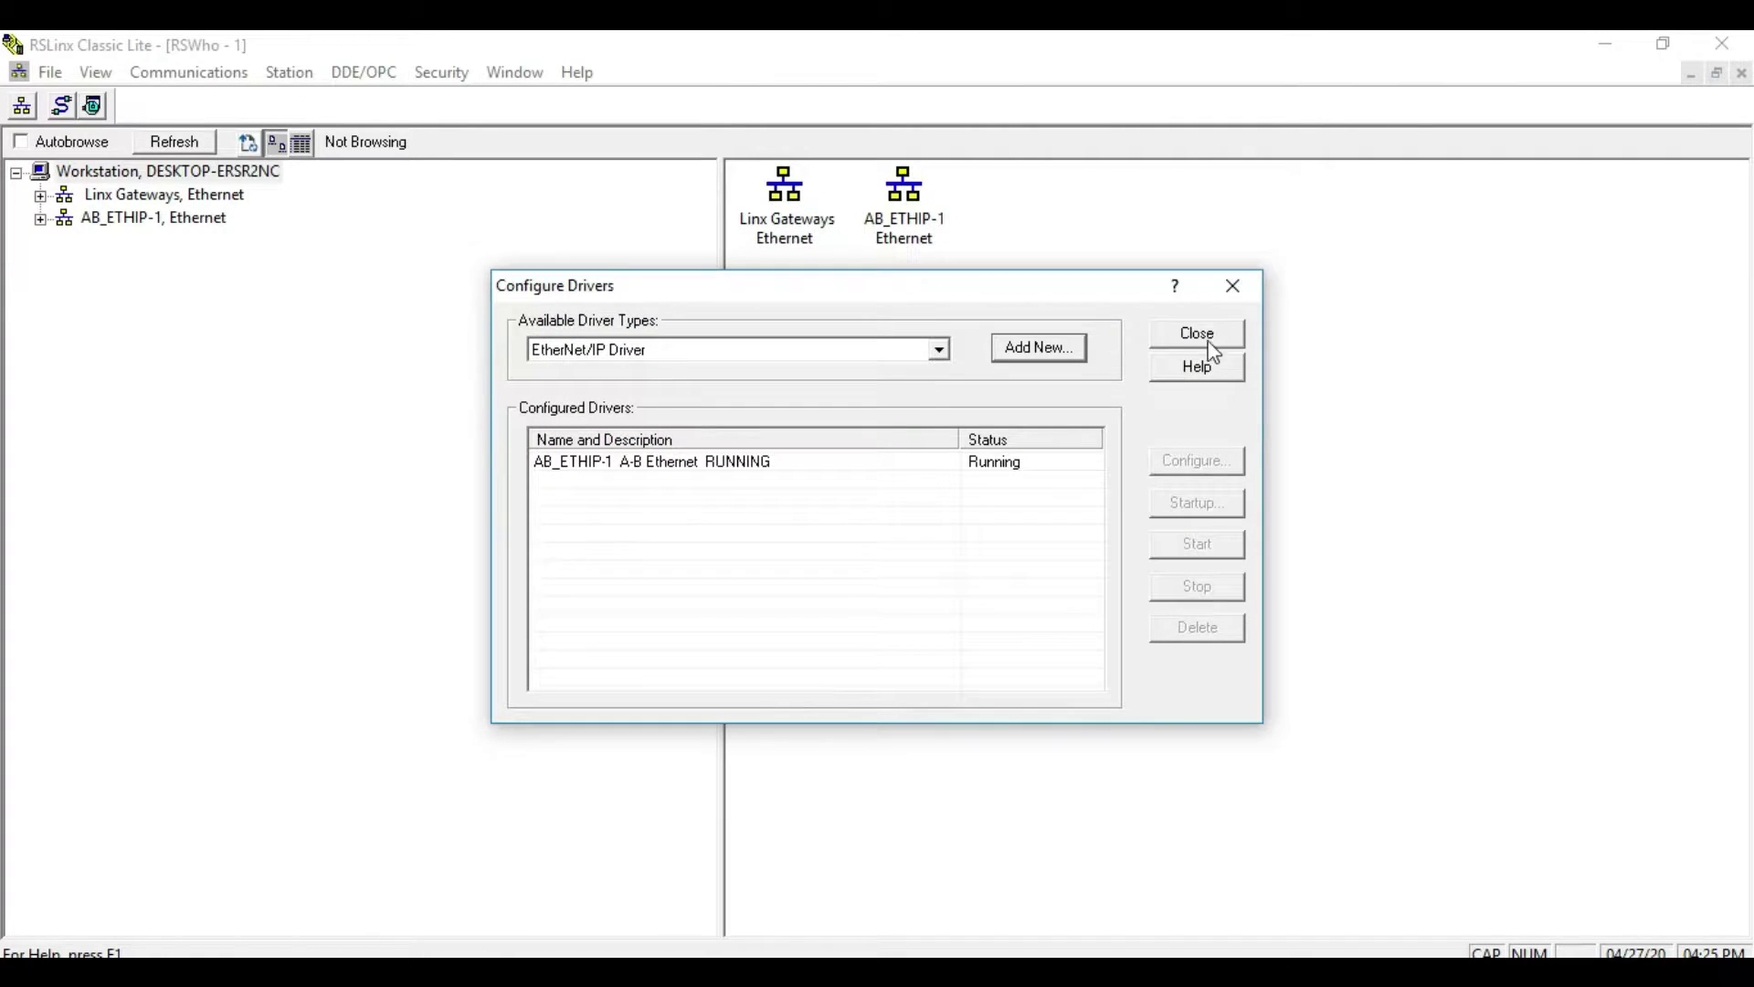
pyautogui.click(1197, 334)
# - Browse the devices on the AB_ETHIP-1 Ethernet network, refresh the list and check the two PowerFlex 525 drives
pyautogui.click(40, 219)
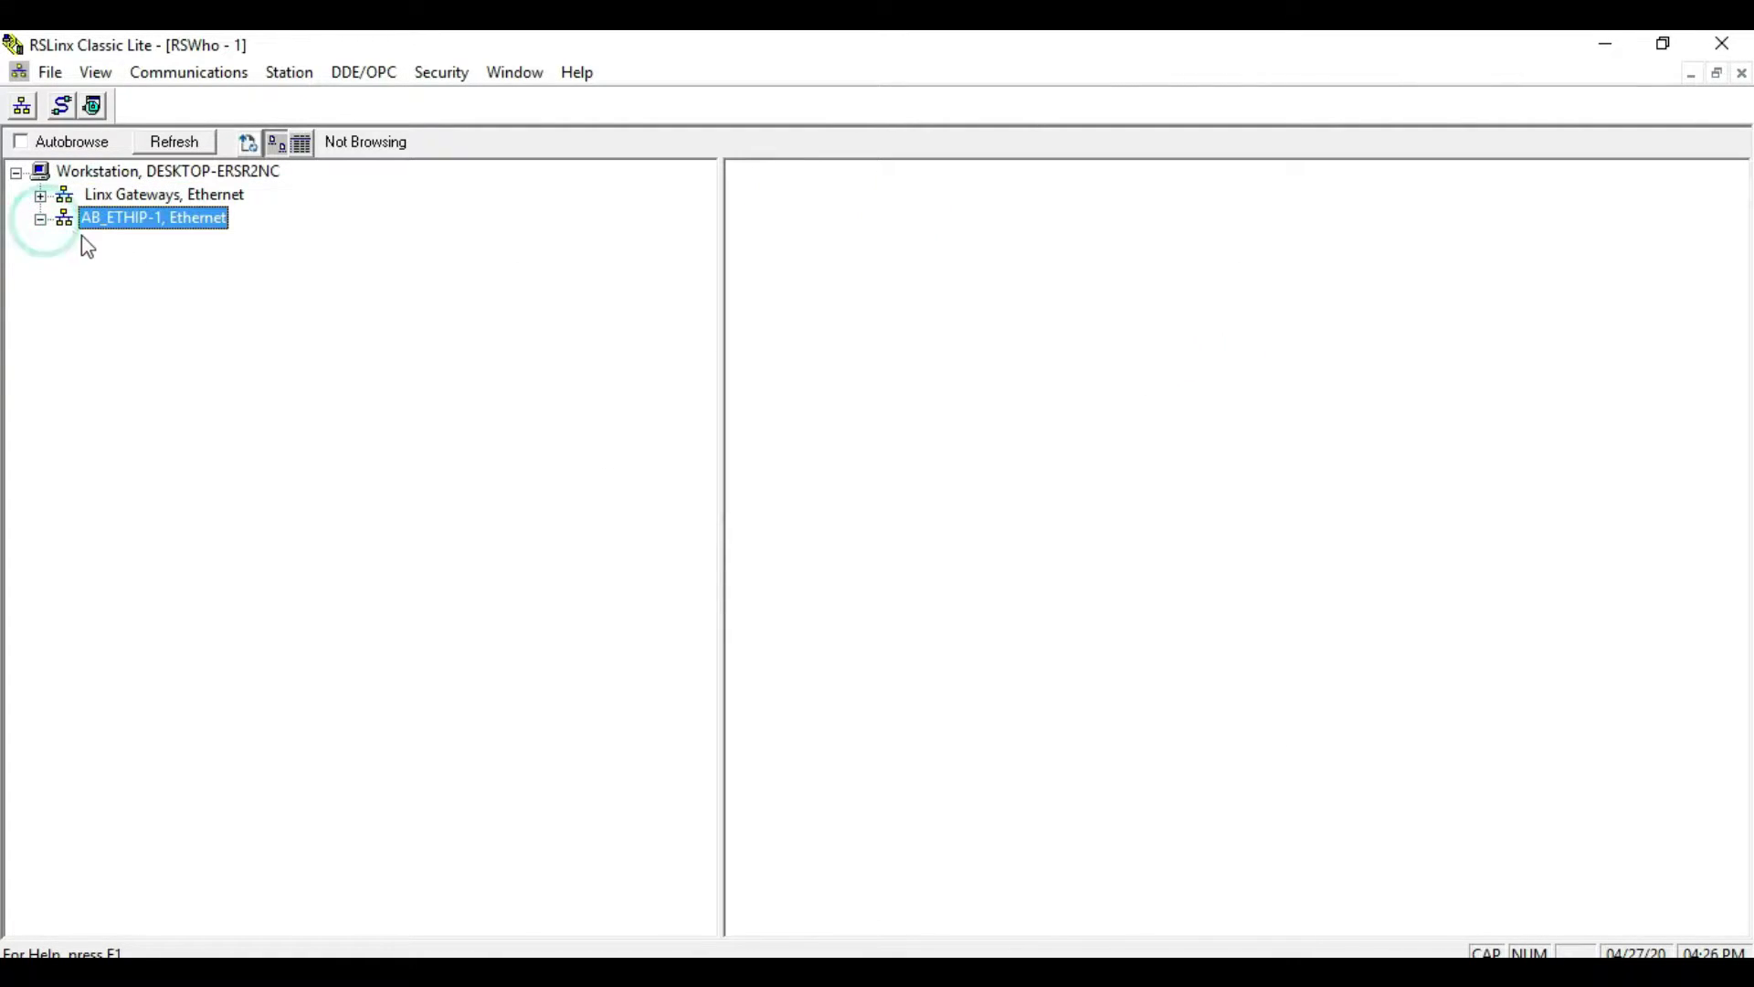
pyautogui.click(174, 142)
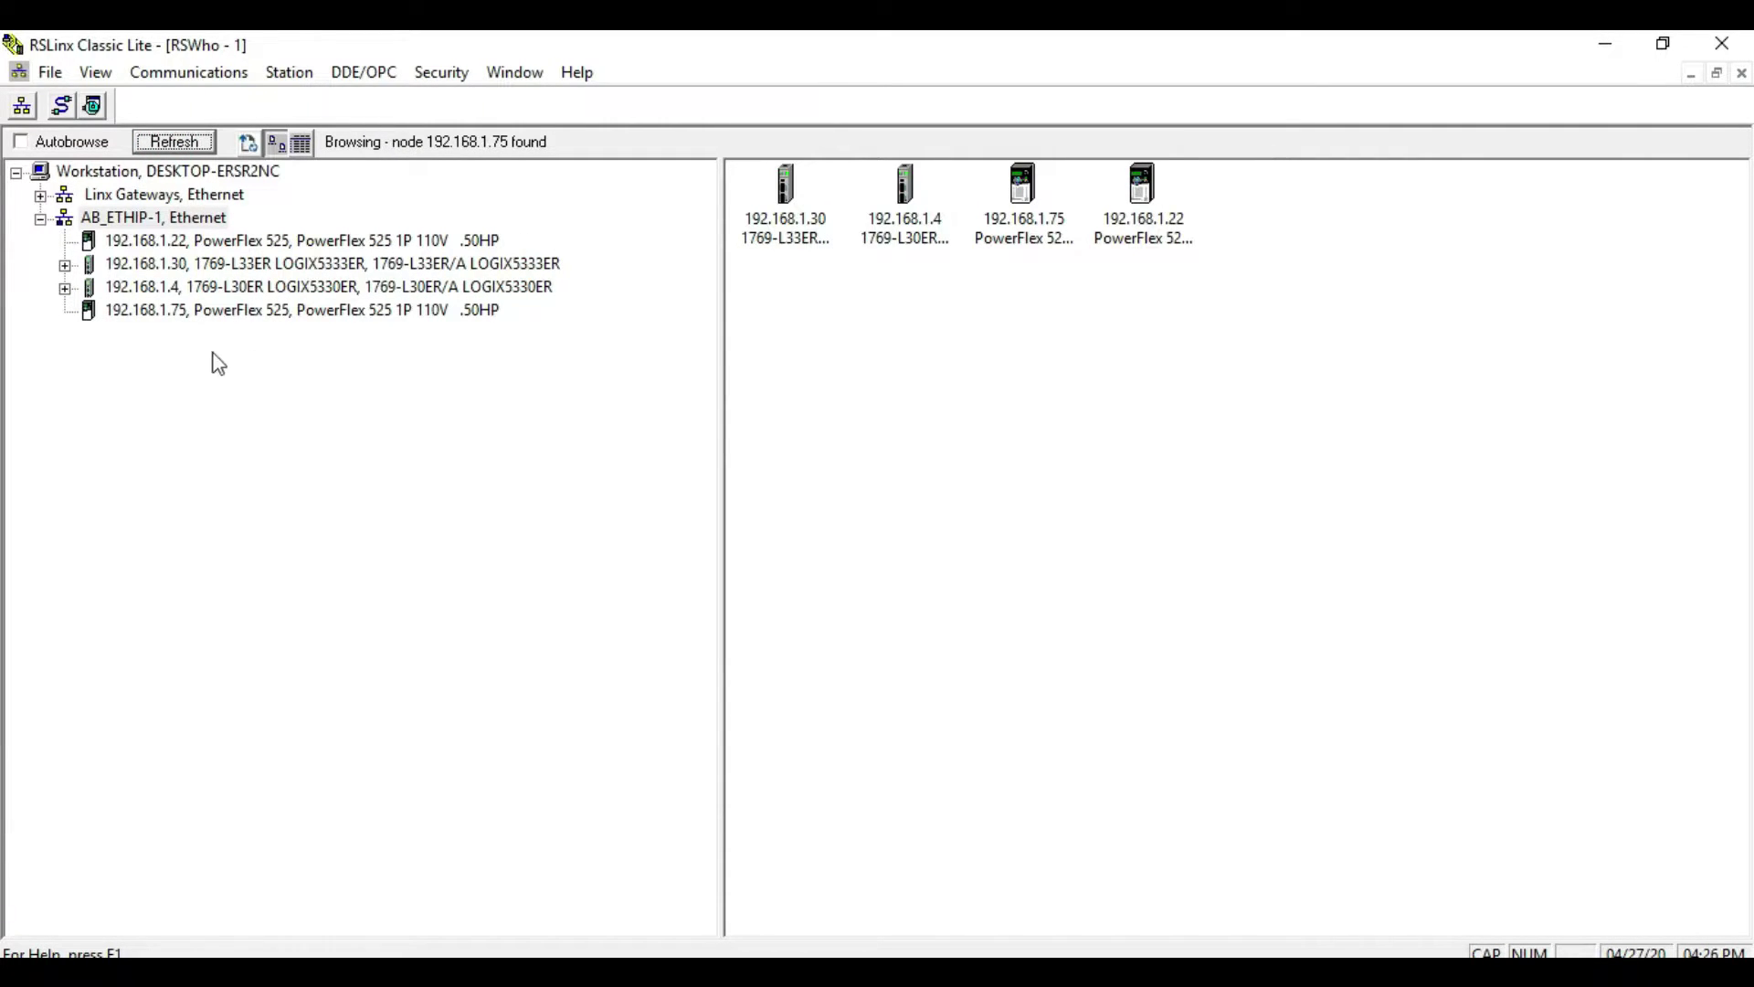
pyautogui.click(171, 242)
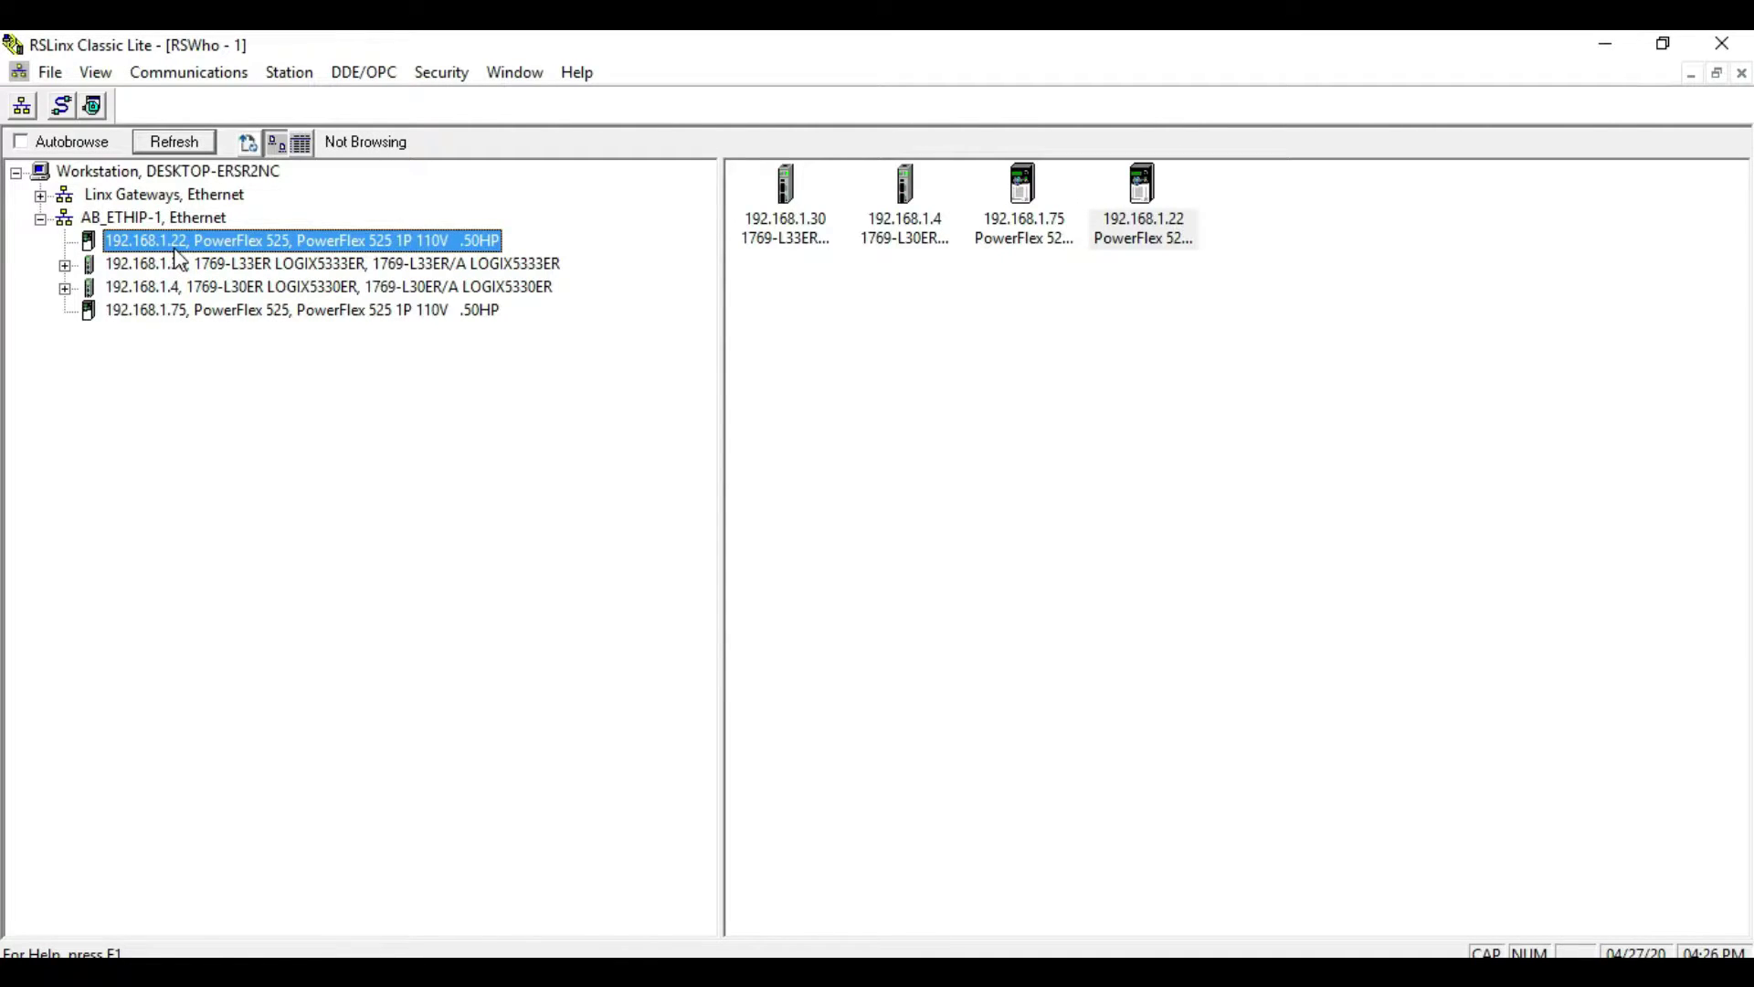
pyautogui.click(281, 315)
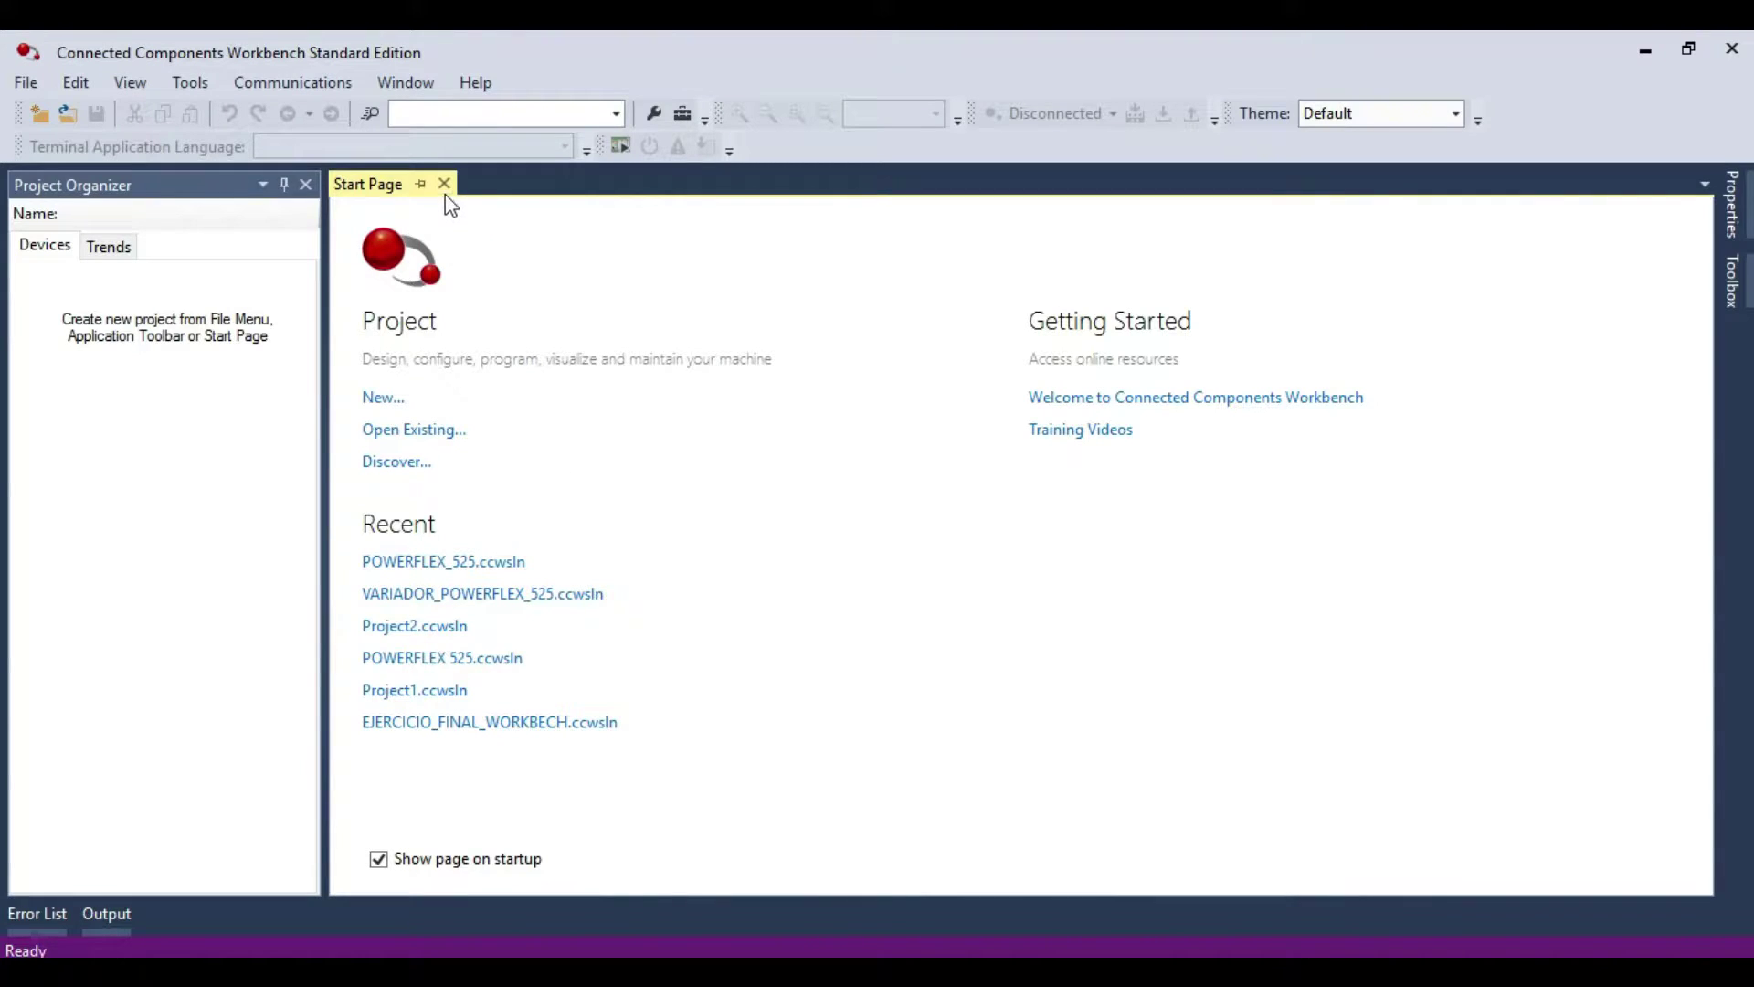
# - In Connected Components Workbench, create a new project named POWERFLEX_525 and dismiss the device catalog without adding anything
pyautogui.click(444, 189)
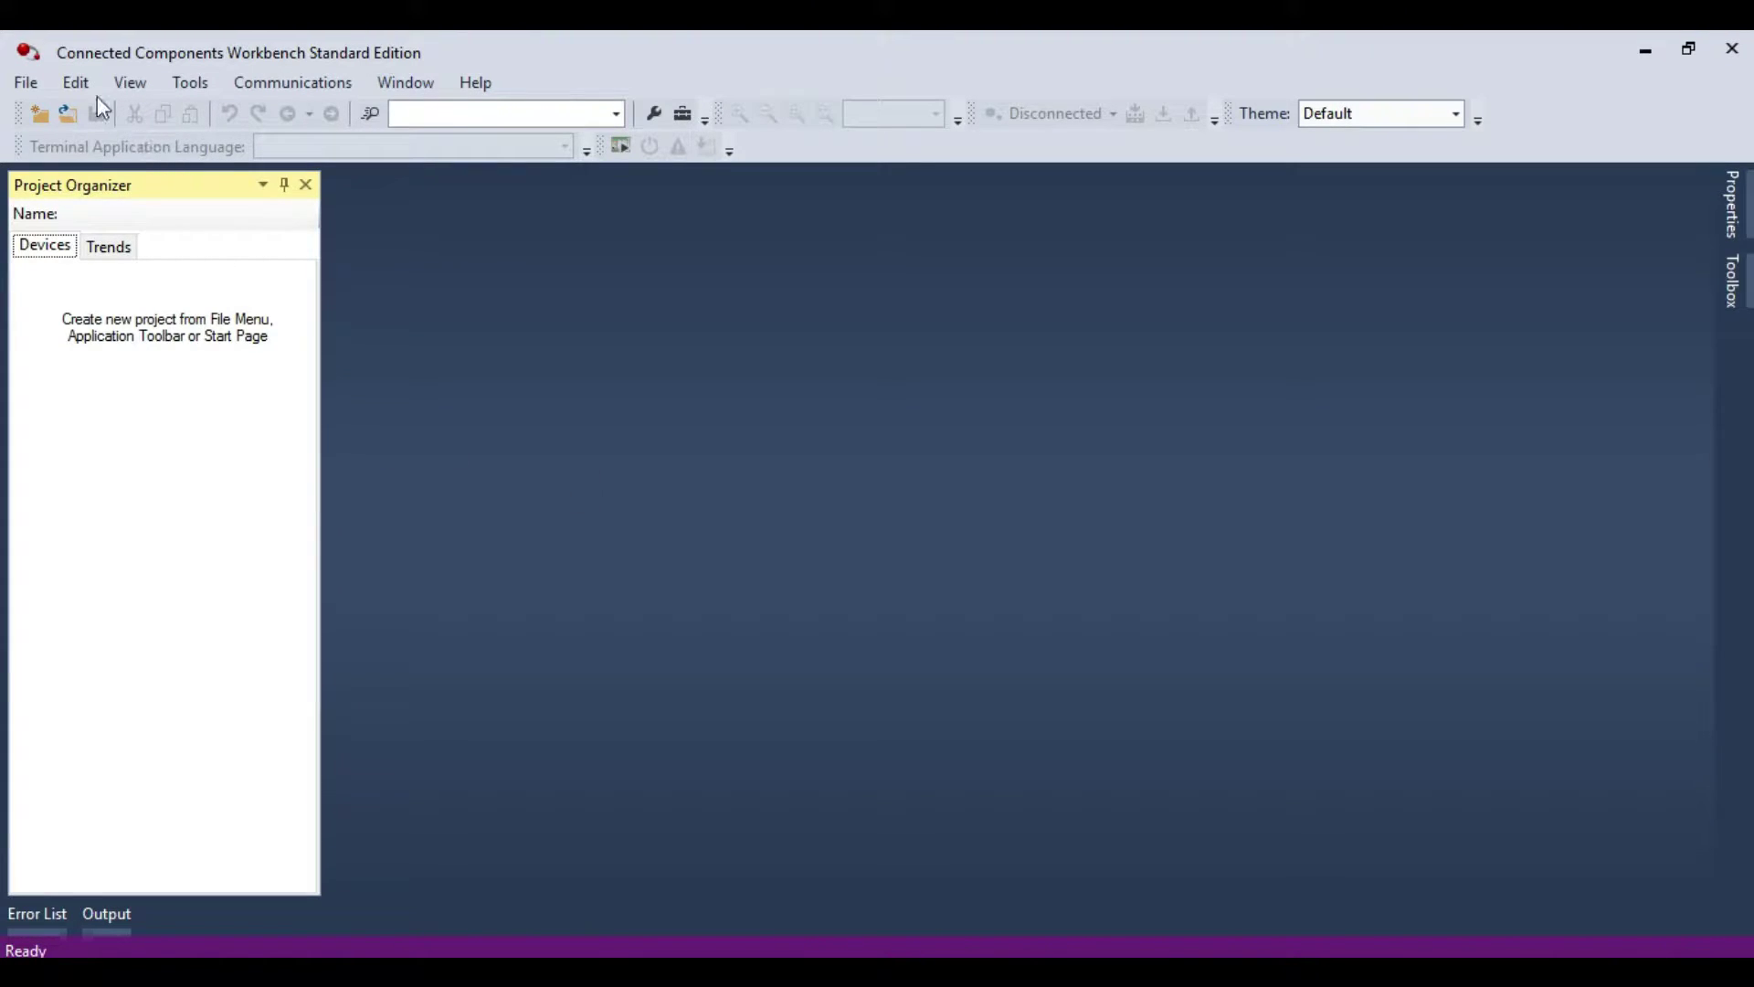
pyautogui.click(28, 83)
pyautogui.click(60, 114)
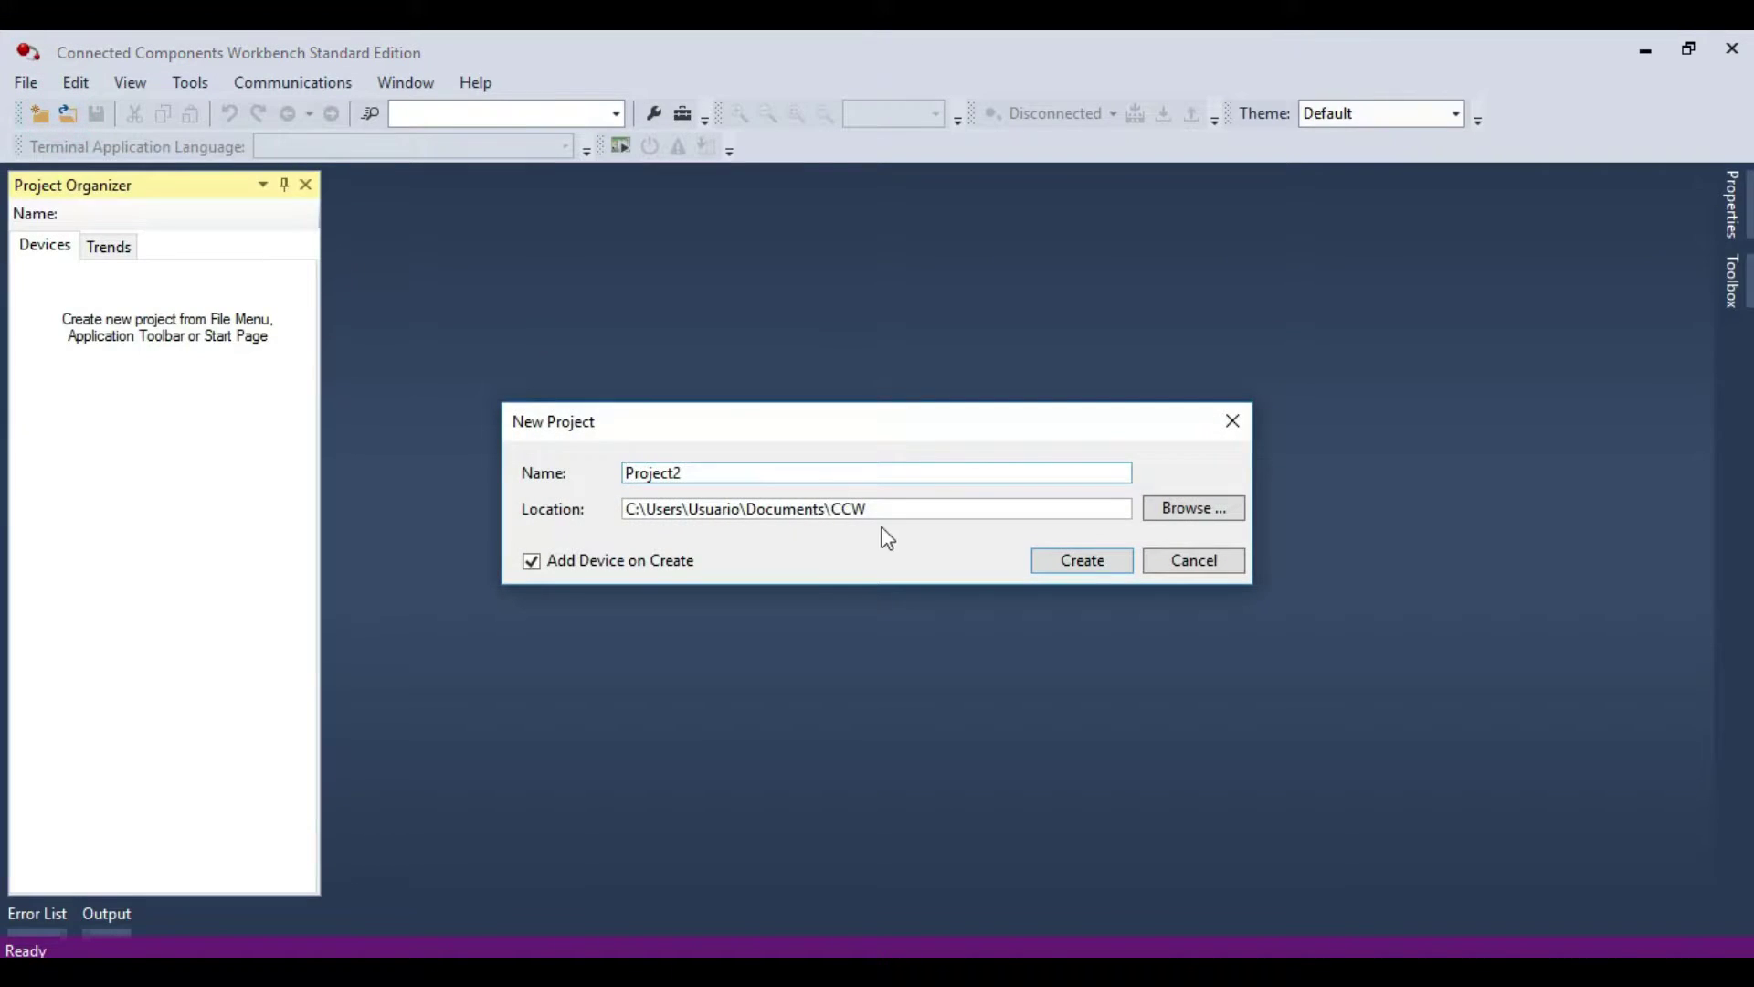
pyautogui.moveTo(723, 468); pyautogui.dragTo(630, 472)
pyautogui.write('POWERFLEX_525')
pyautogui.click(1102, 563)
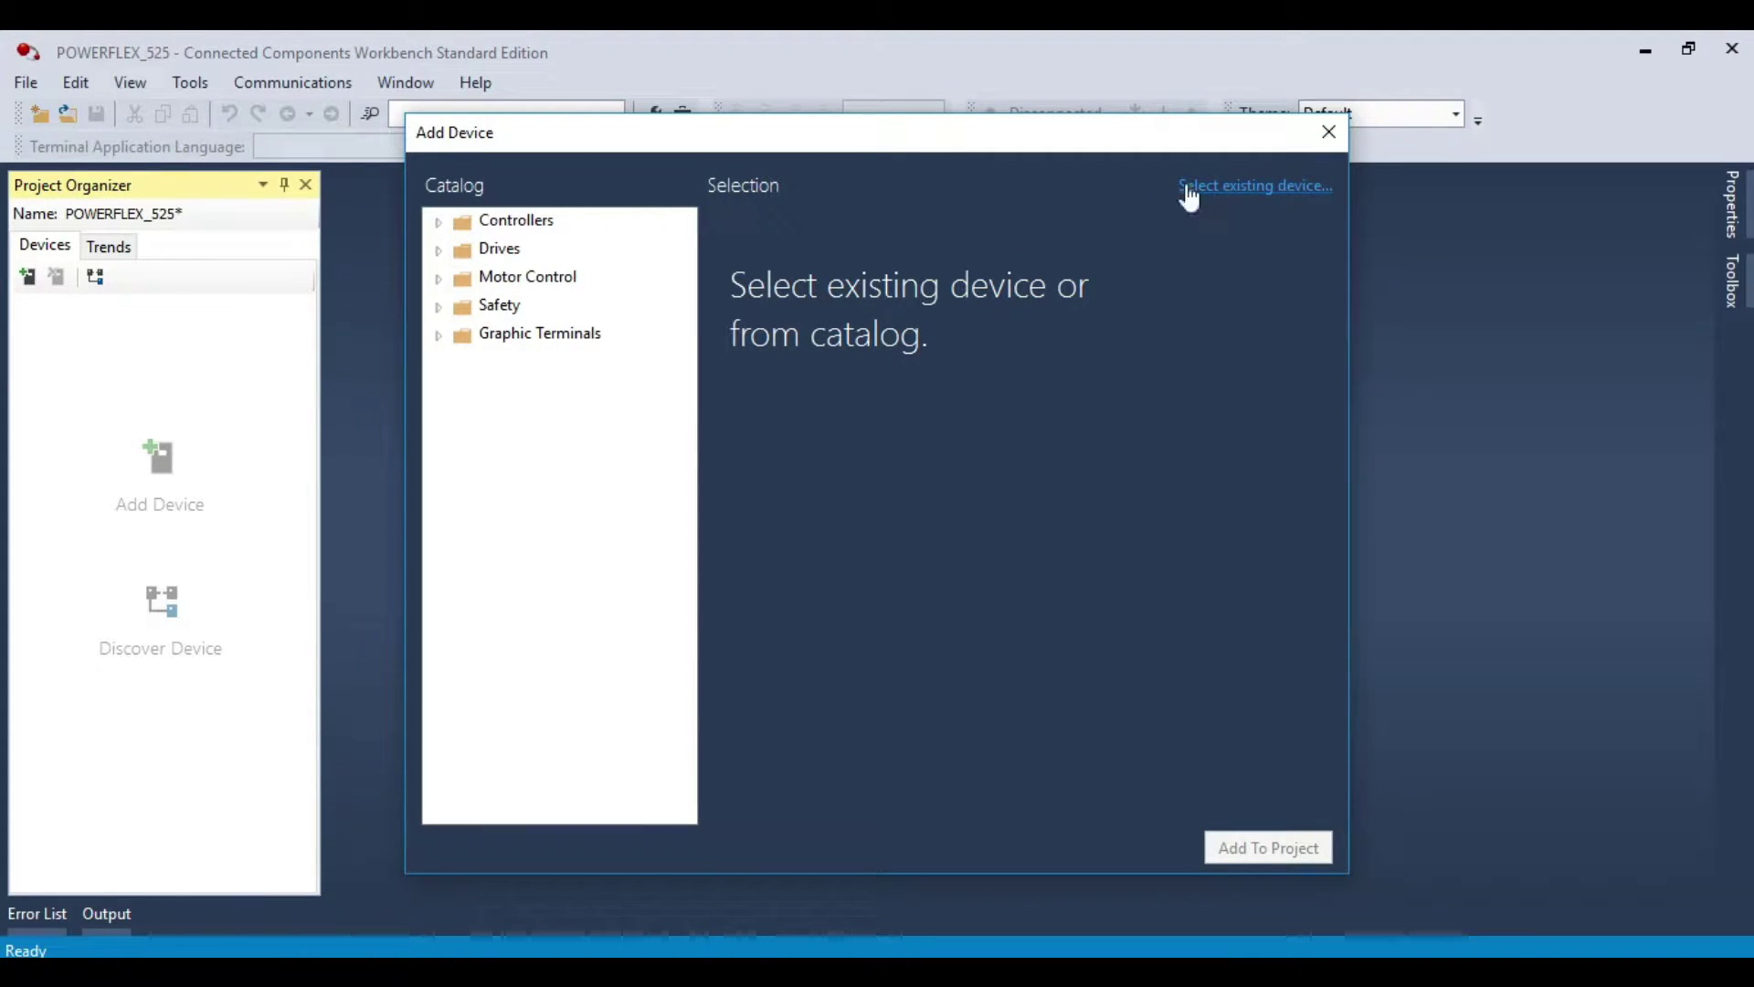
pyautogui.click(1328, 132)
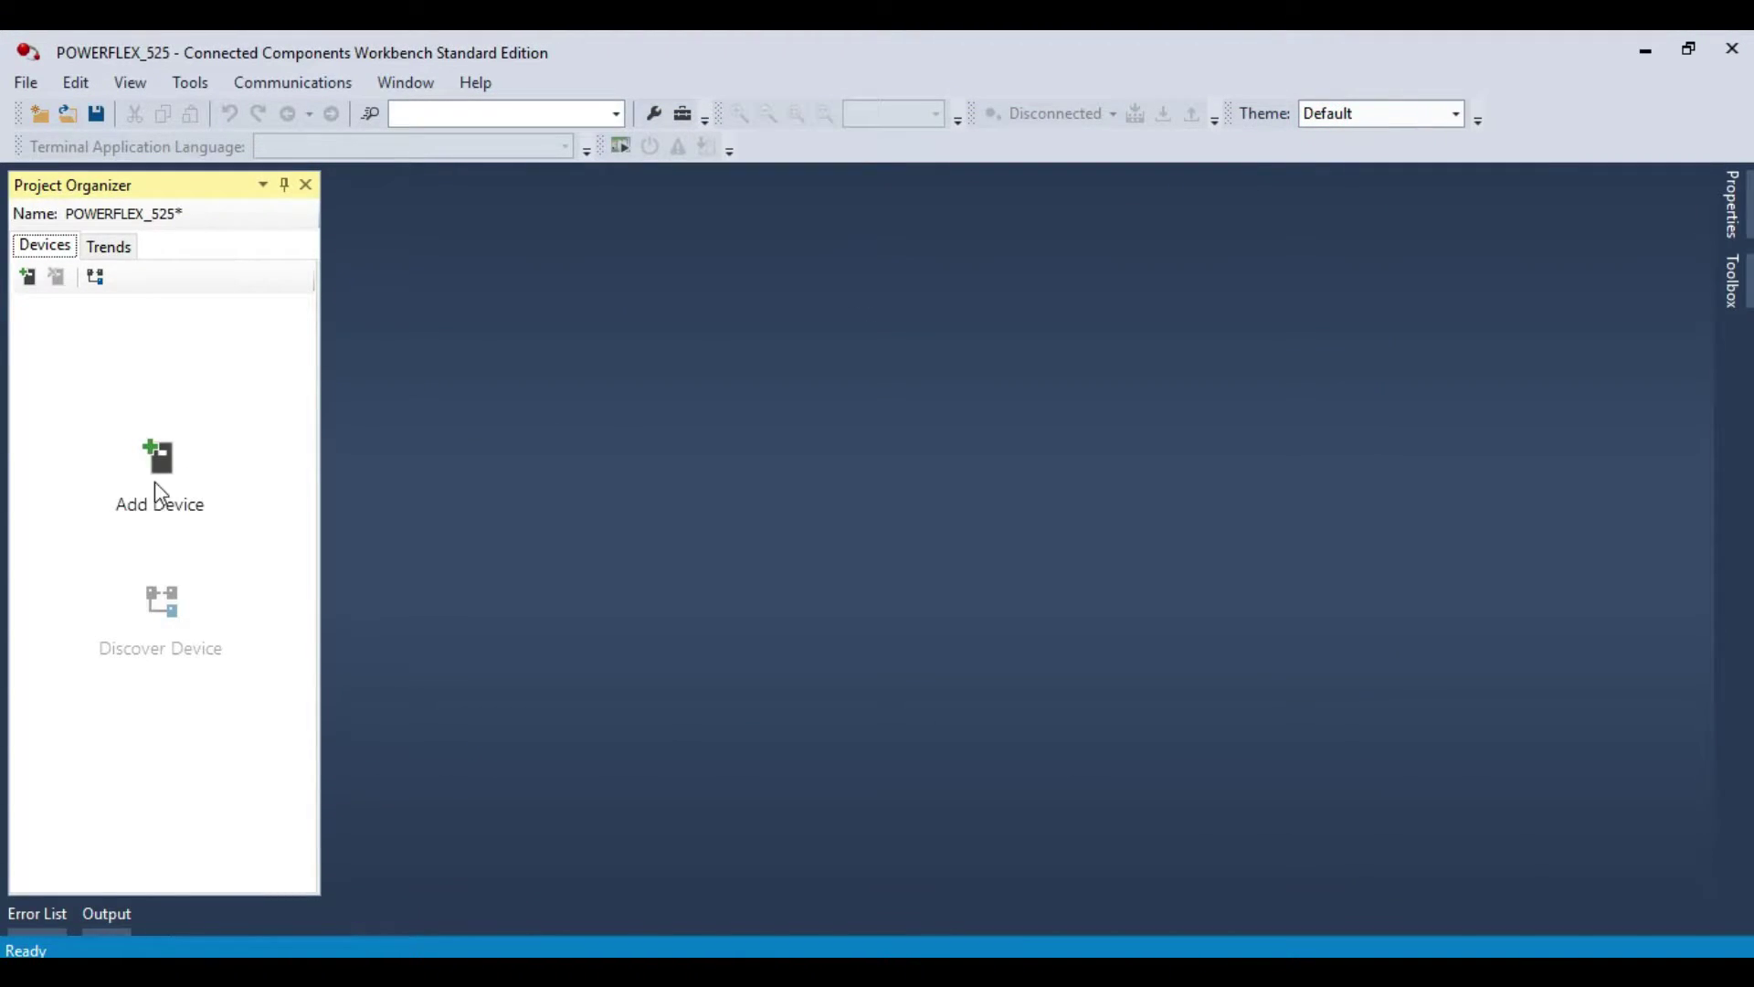
# - Discover devices over AB_ETHIP-1 and connect to the PowerFlex 525 drive at 192.168.1.22
pyautogui.click(170, 627)
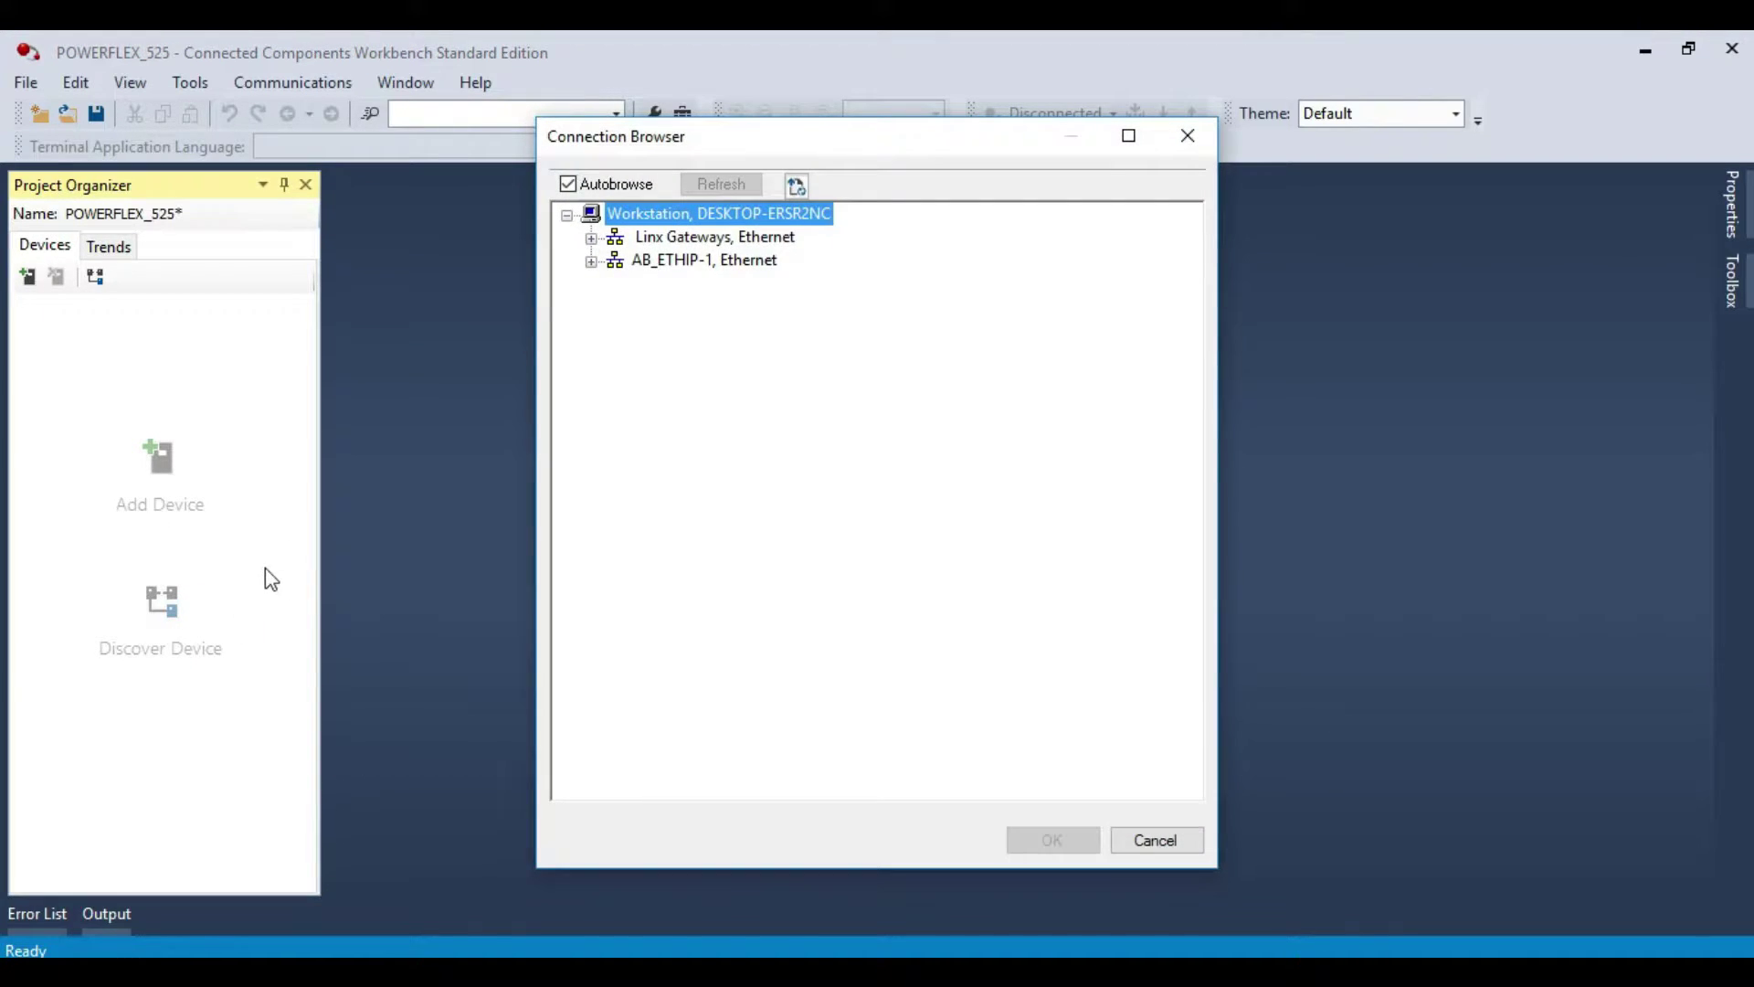
pyautogui.click(594, 263)
pyautogui.click(726, 283)
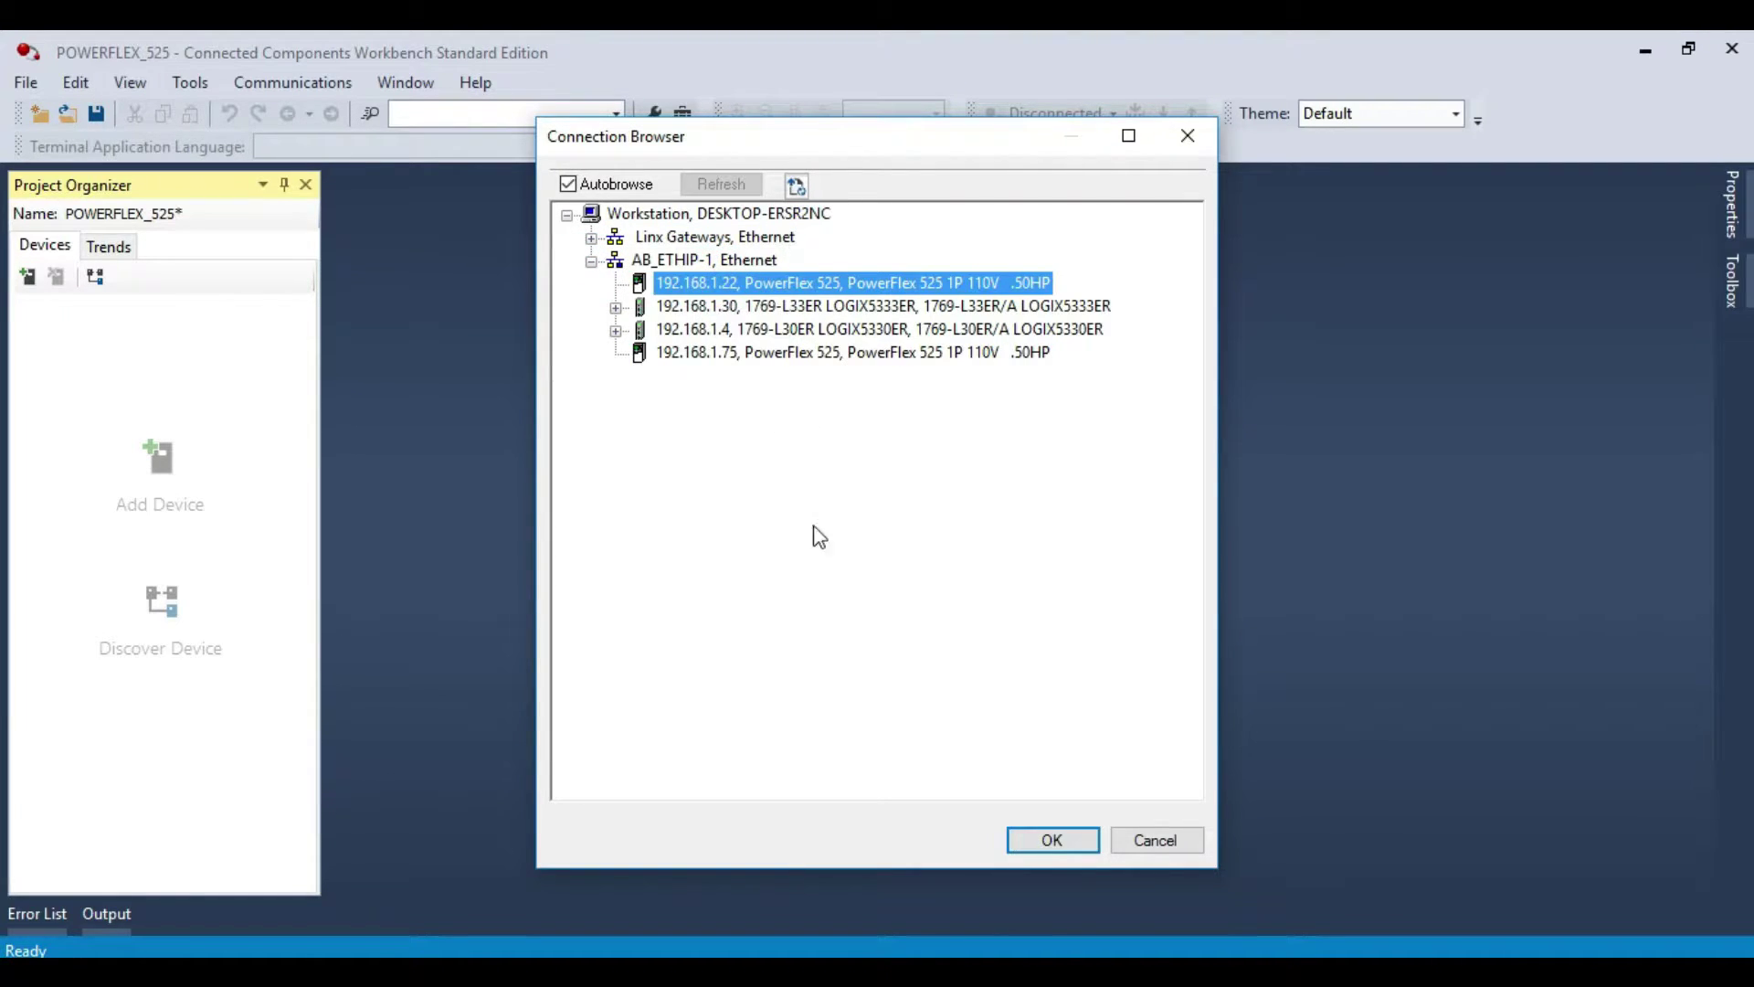
pyautogui.click(1053, 840)
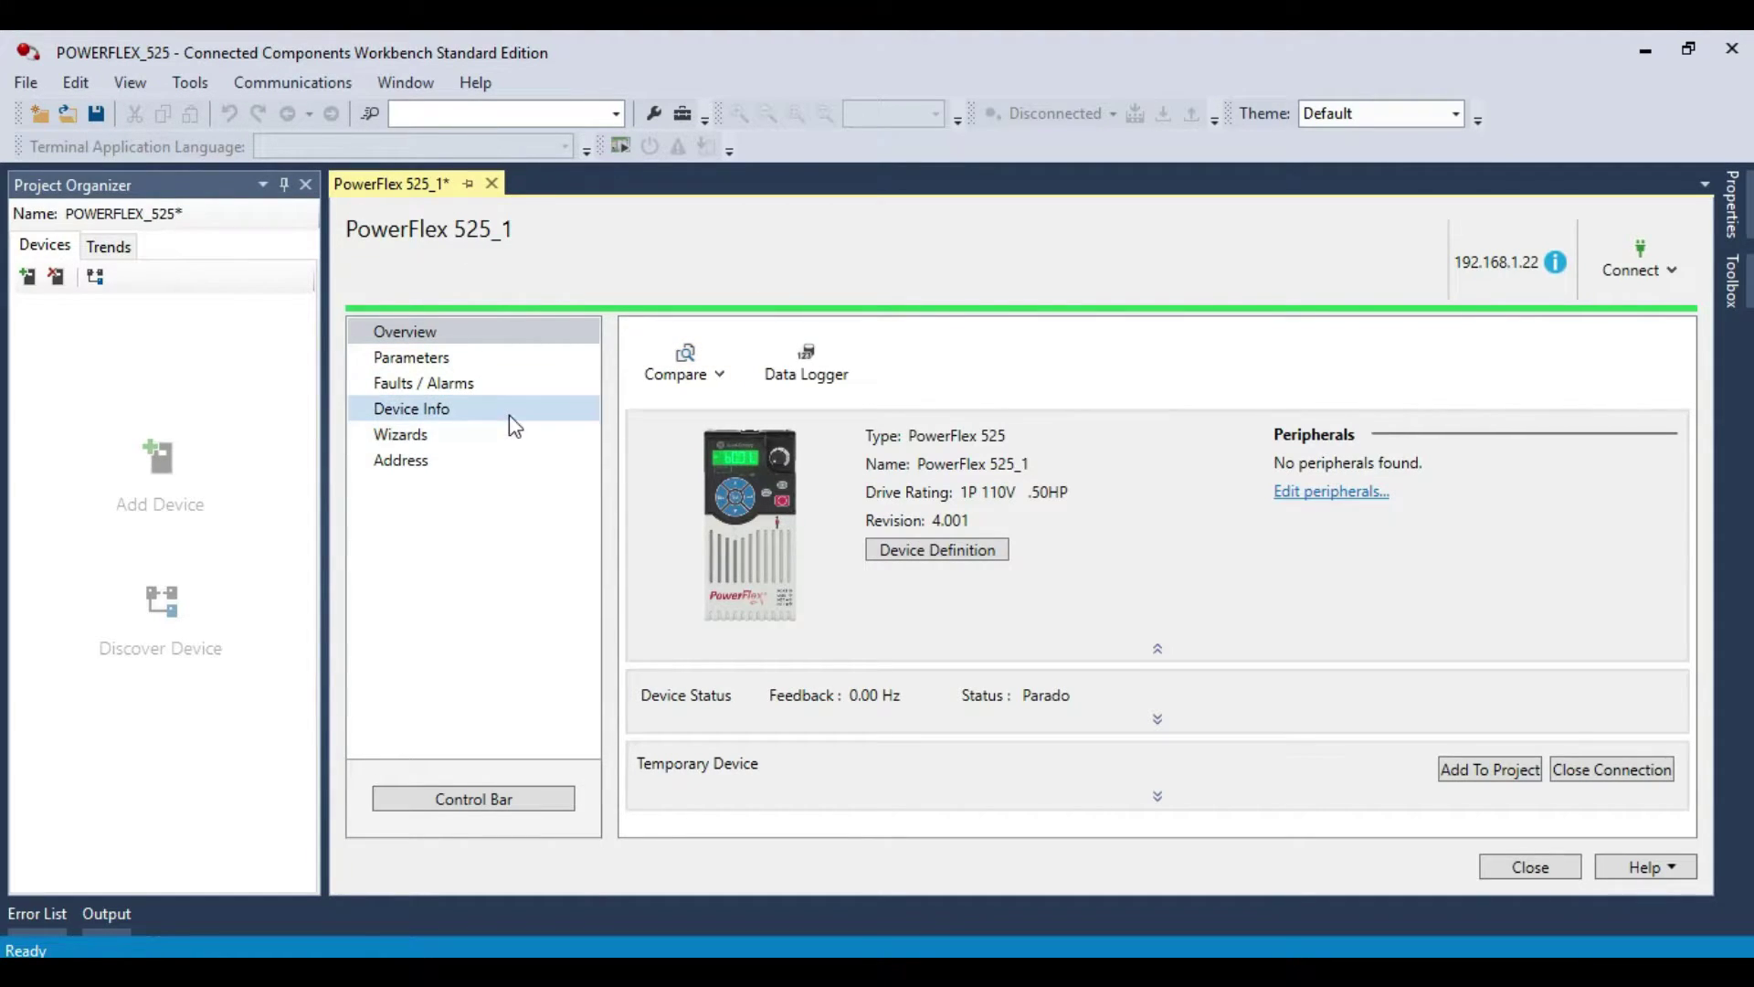
# - Show the drive's parameters filtered to the Basic Program group
pyautogui.click(442, 361)
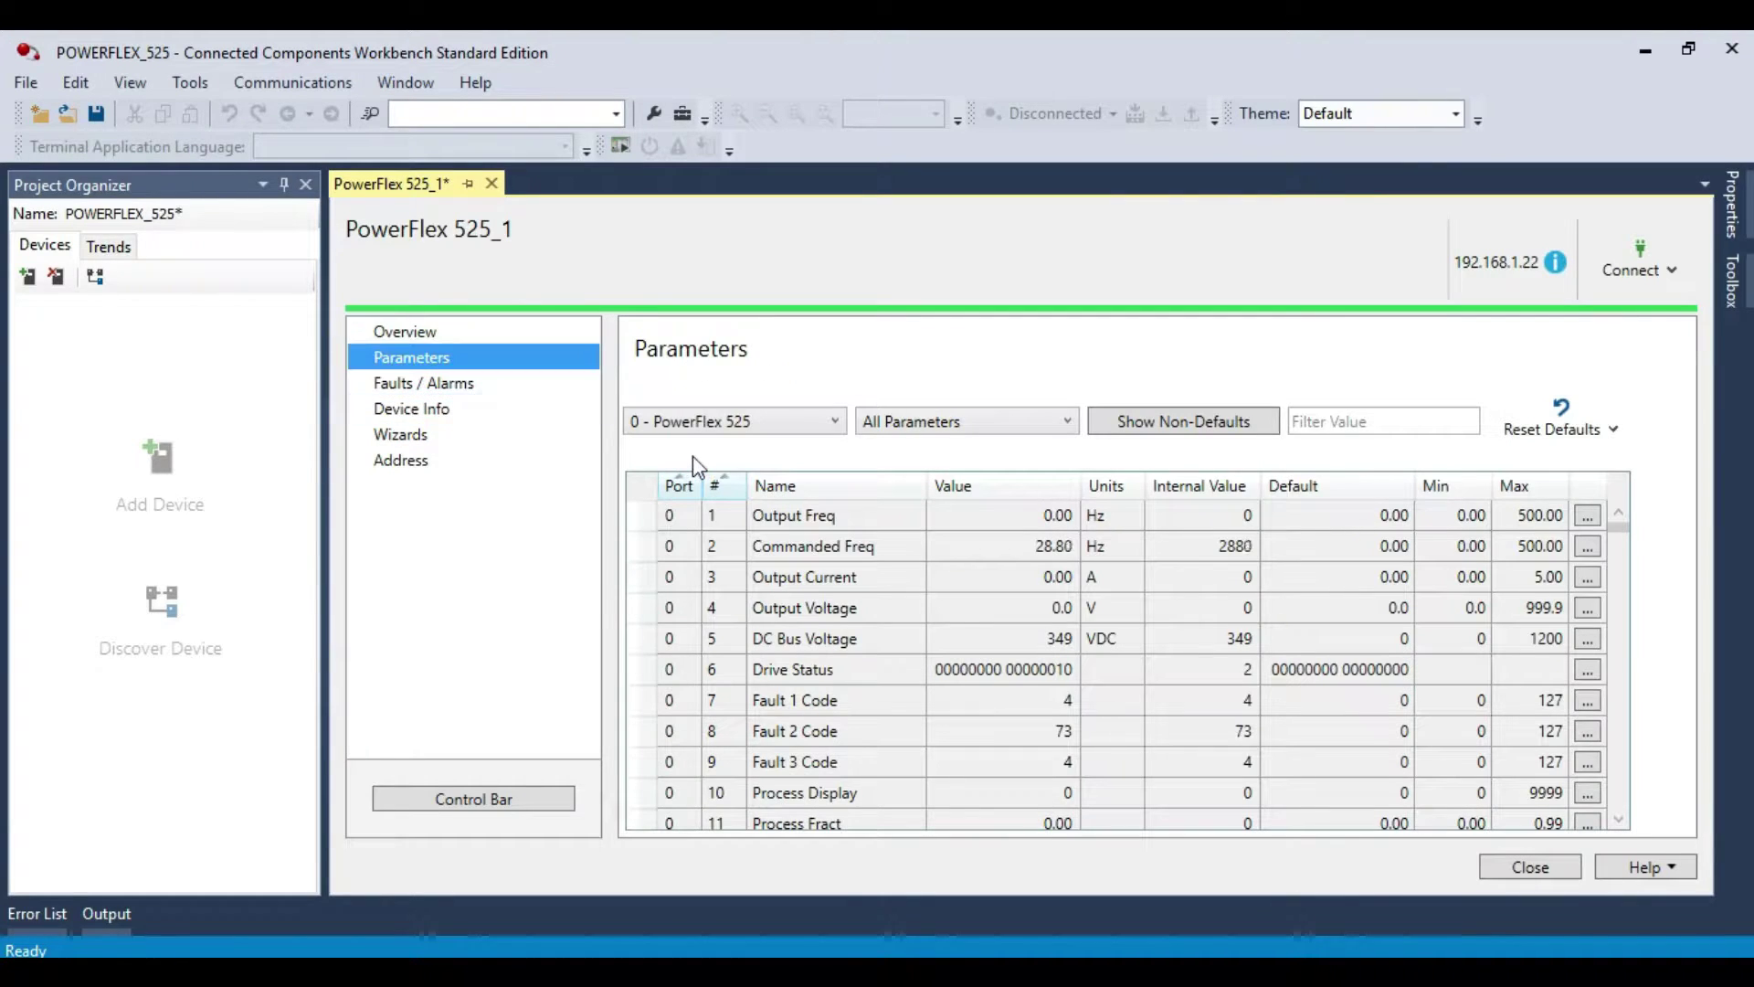
pyautogui.click(943, 422)
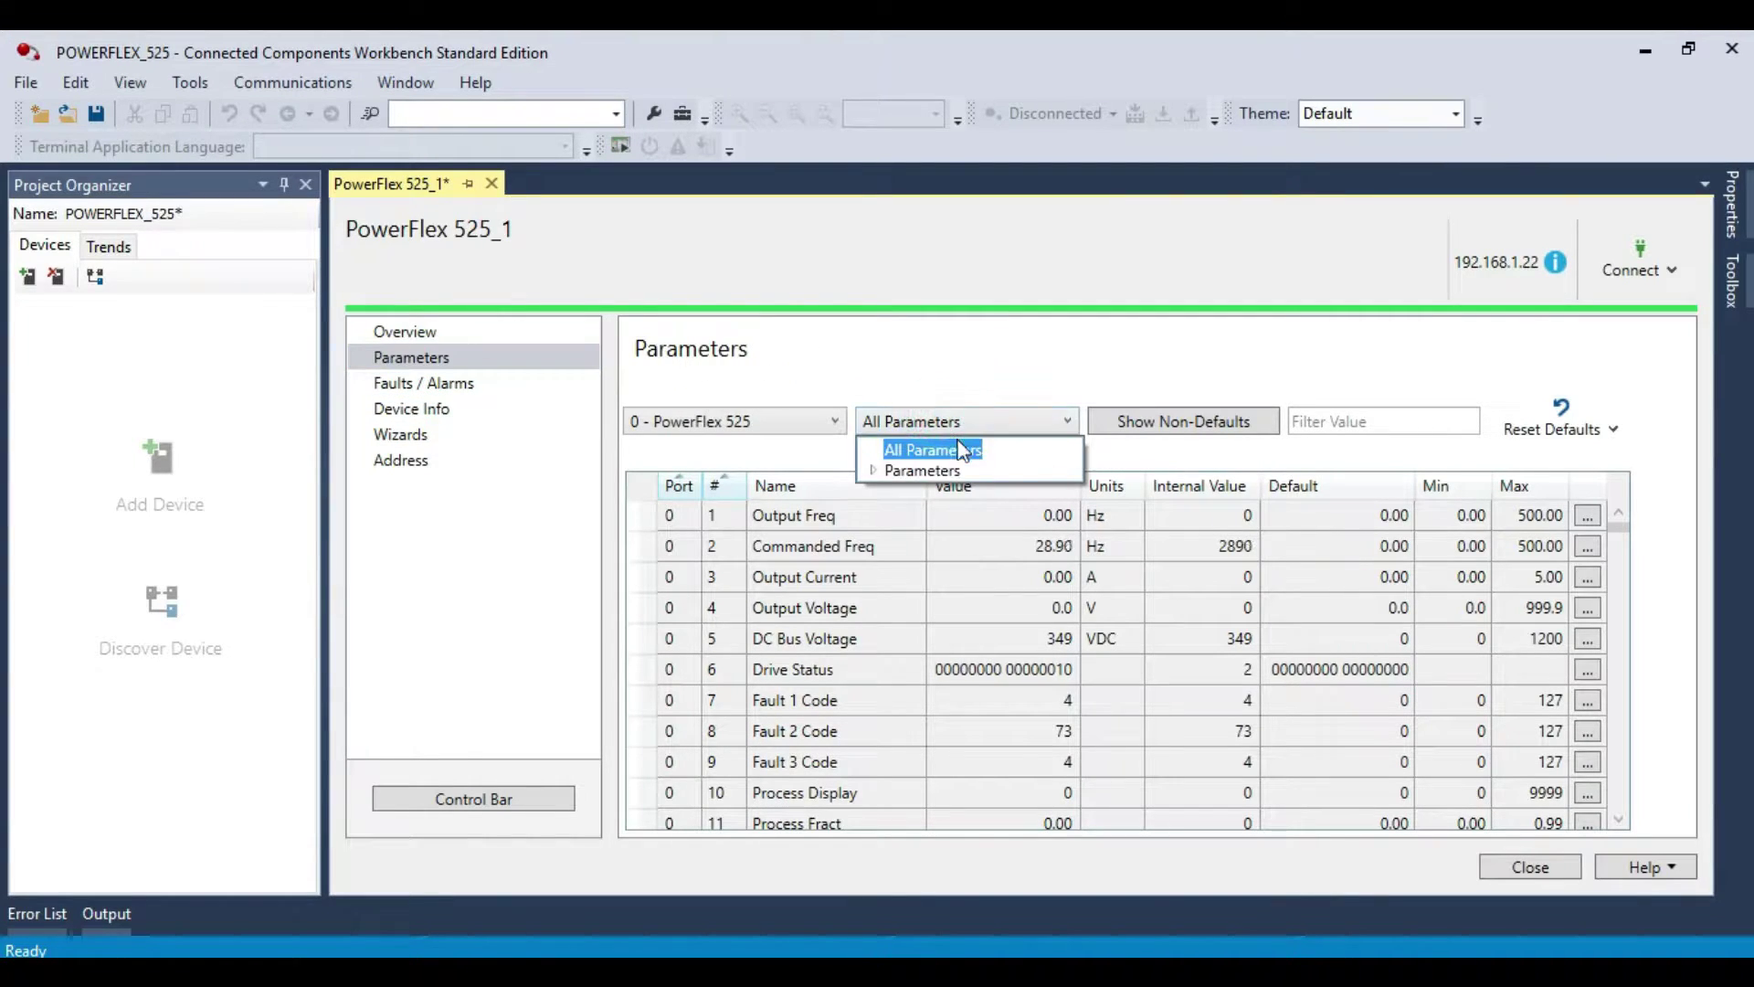
pyautogui.click(876, 473)
pyautogui.click(950, 512)
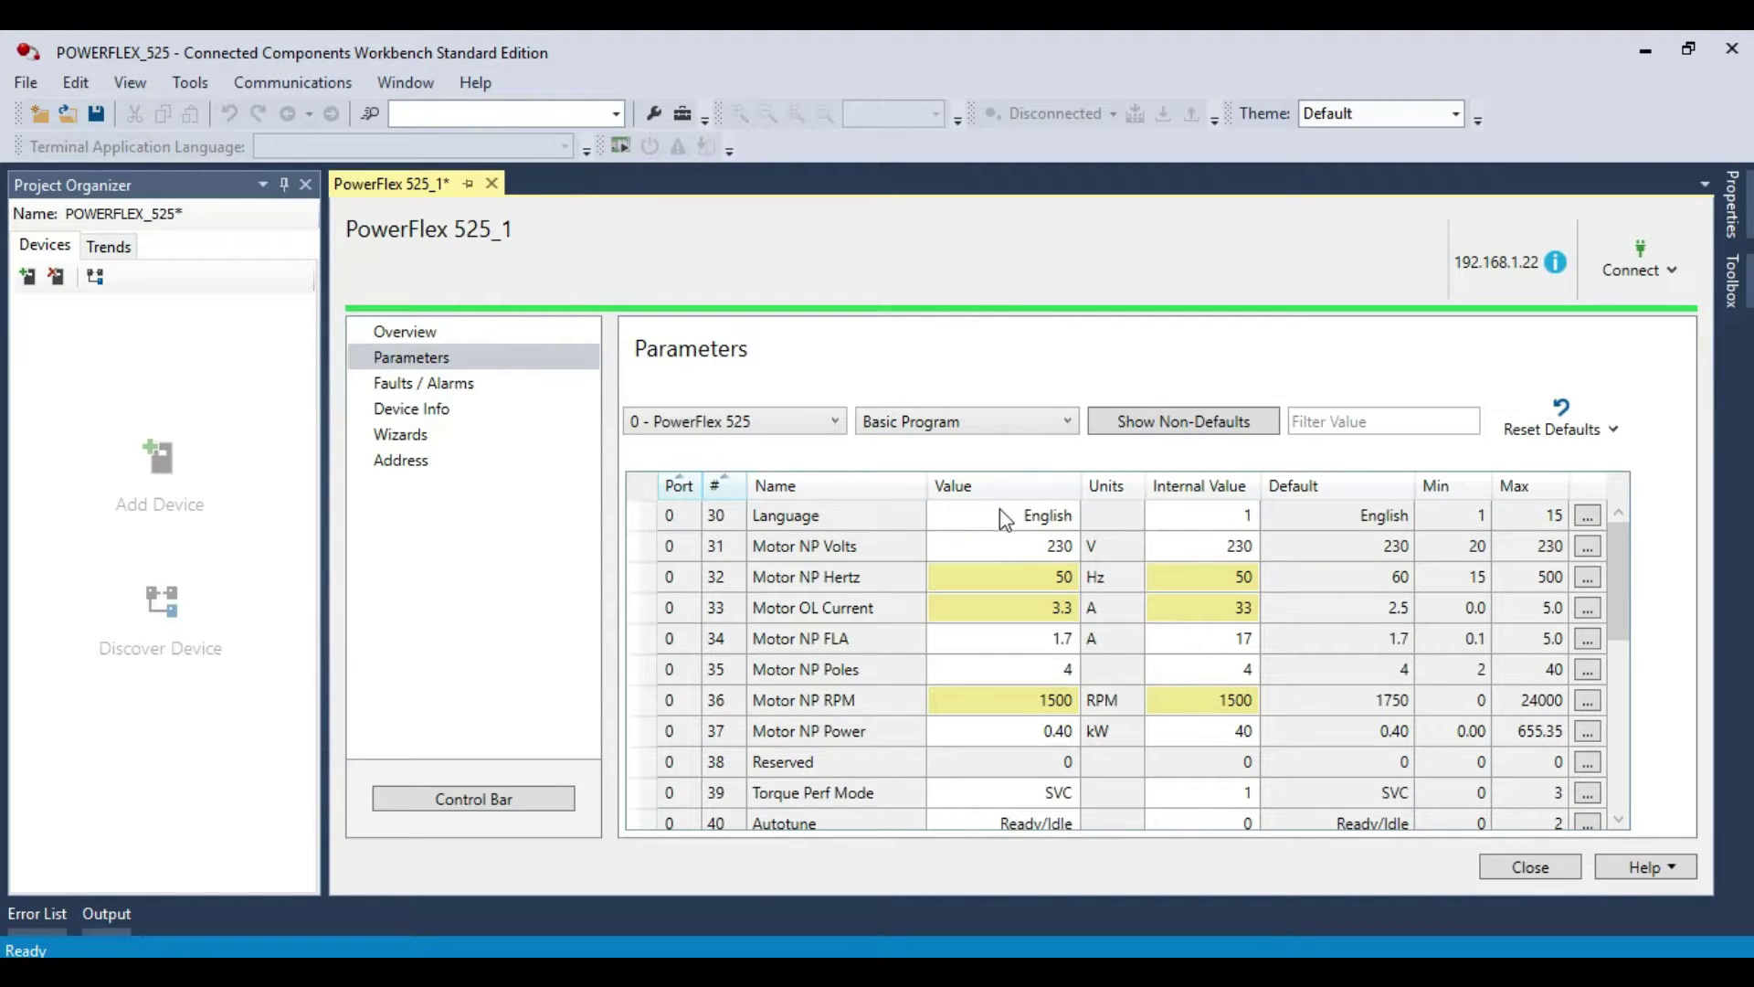
# - Set the Motor NP Volts parameter to 220 V and Motor NP Hertz to 60 Hz
pyautogui.moveTo(1611, 550)
pyautogui.mouseDown()
pyautogui.moveTo(1612, 676)
pyautogui.moveTo(1609, 547)
pyautogui.mouseUp()
pyautogui.click(1051, 548)
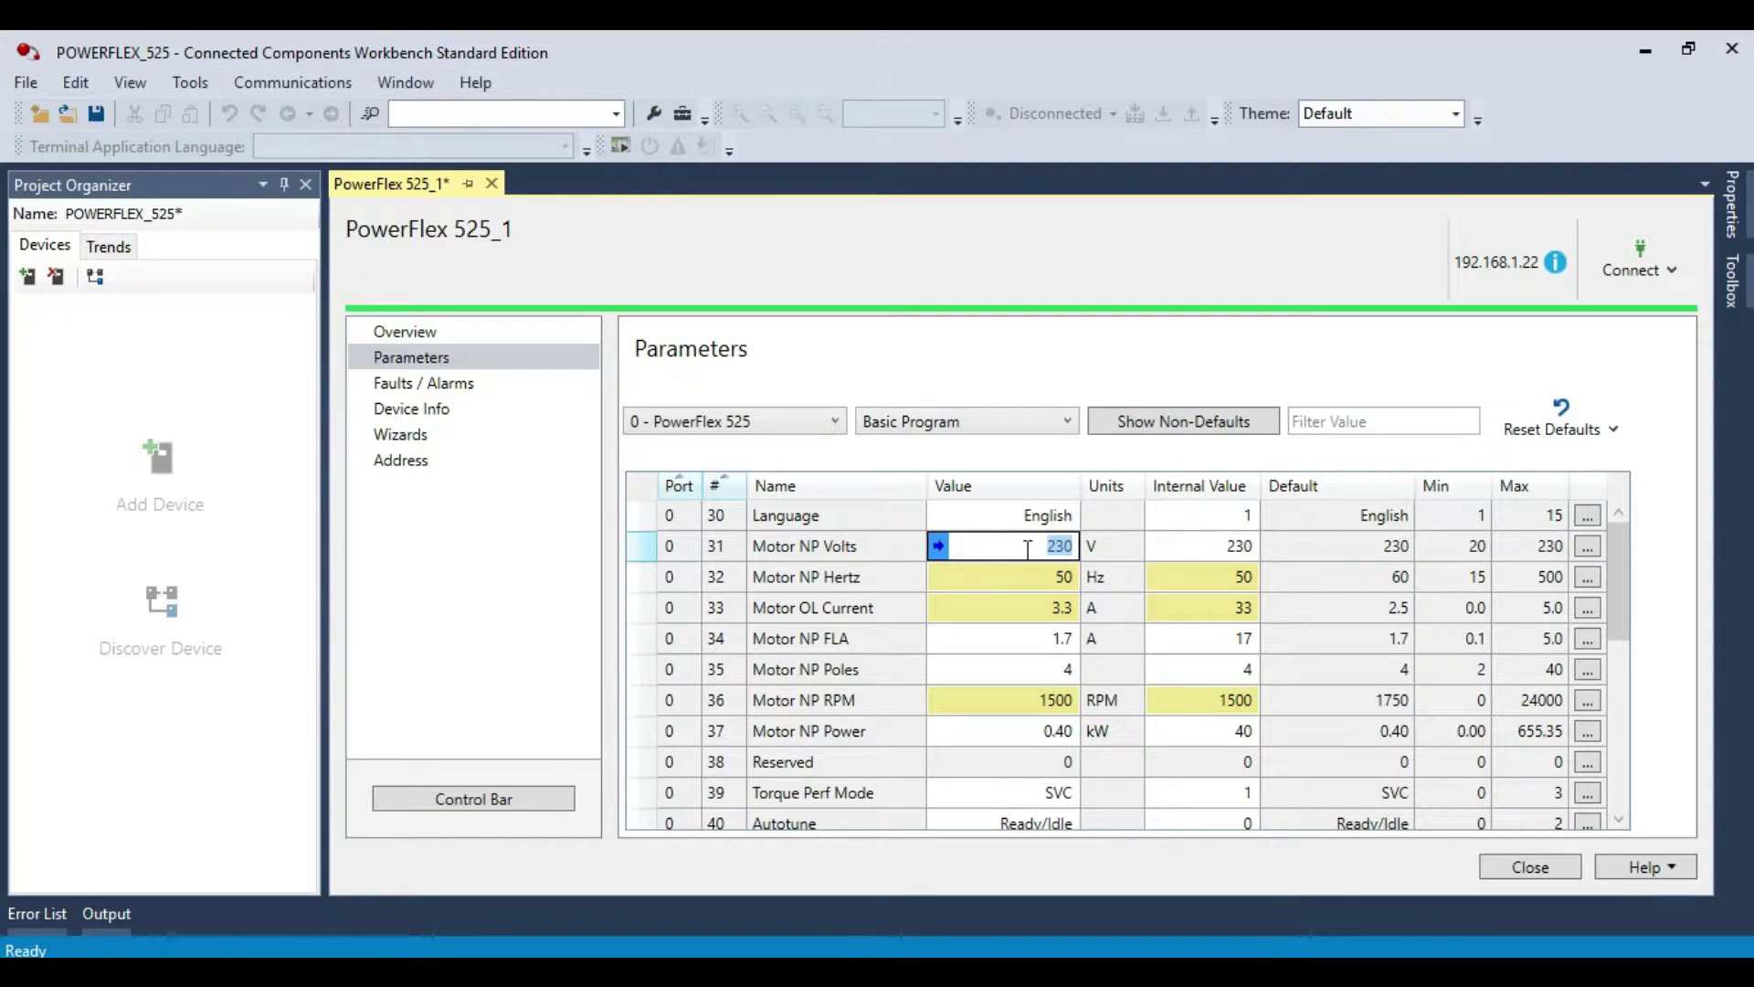
pyautogui.write('2')
pyautogui.press('Return')
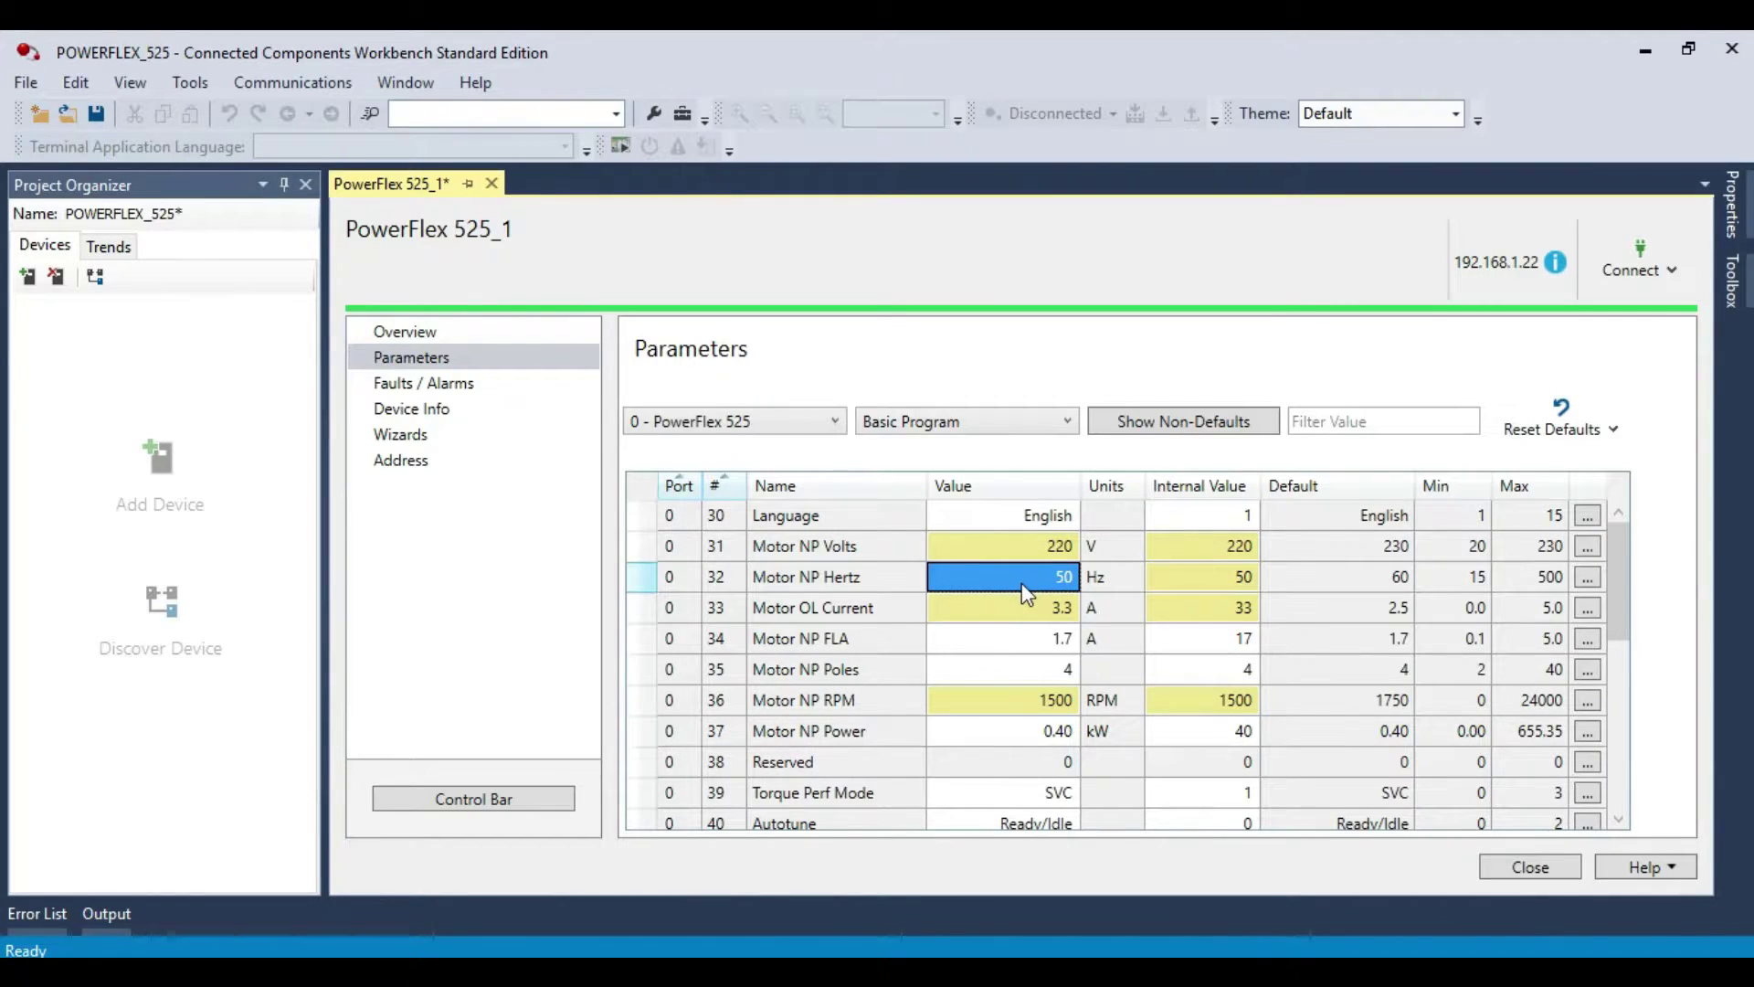
pyautogui.write('60')
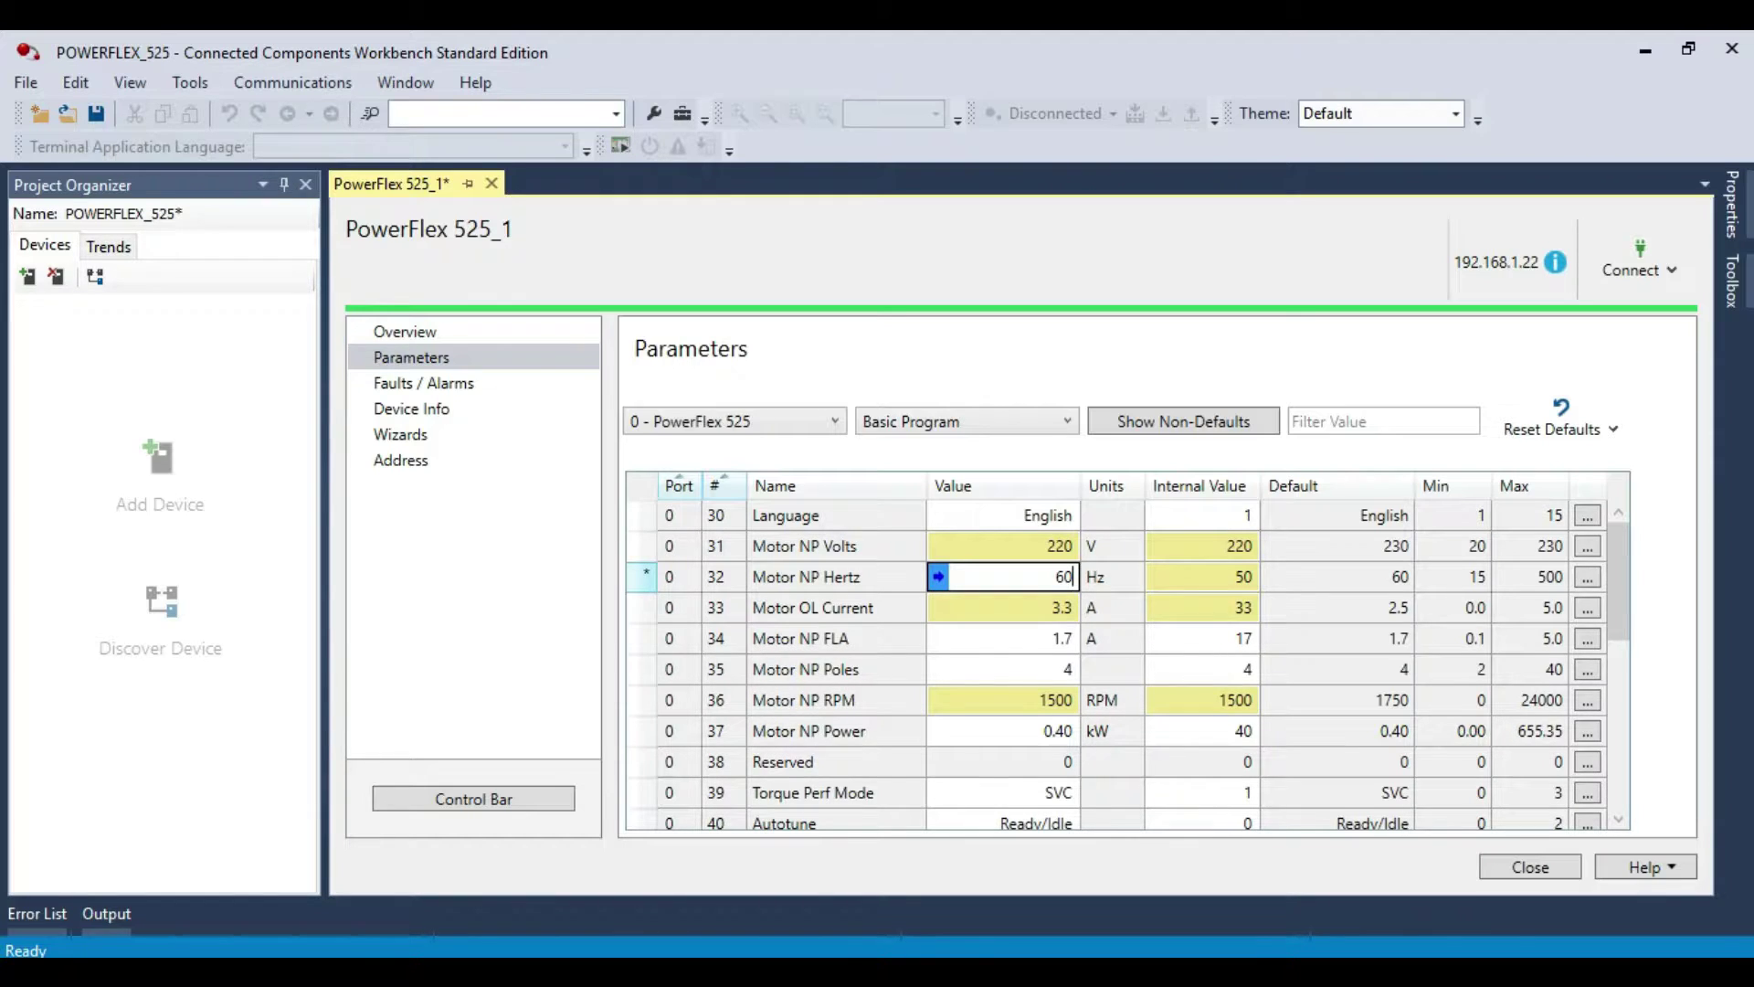
pyautogui.press('Return')
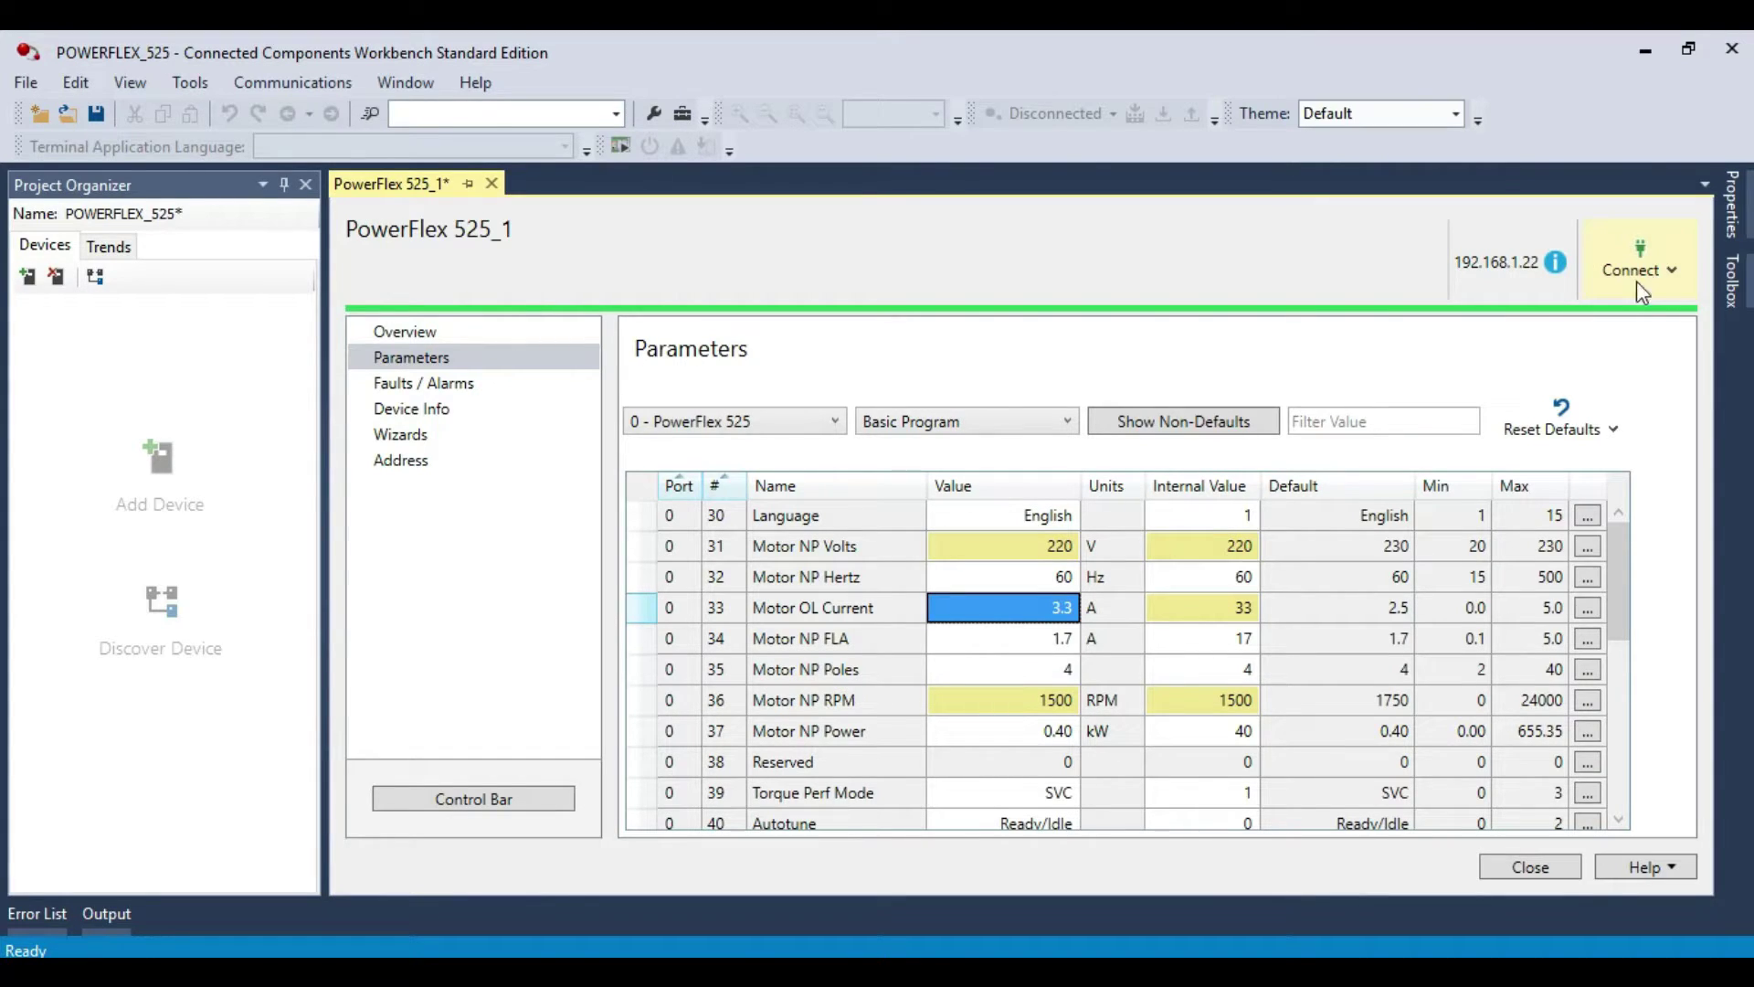
# - Set the Motor OL Current parameter to 1.1 A
pyautogui.doubleClick(985, 644)
pyautogui.doubleClick(1028, 612)
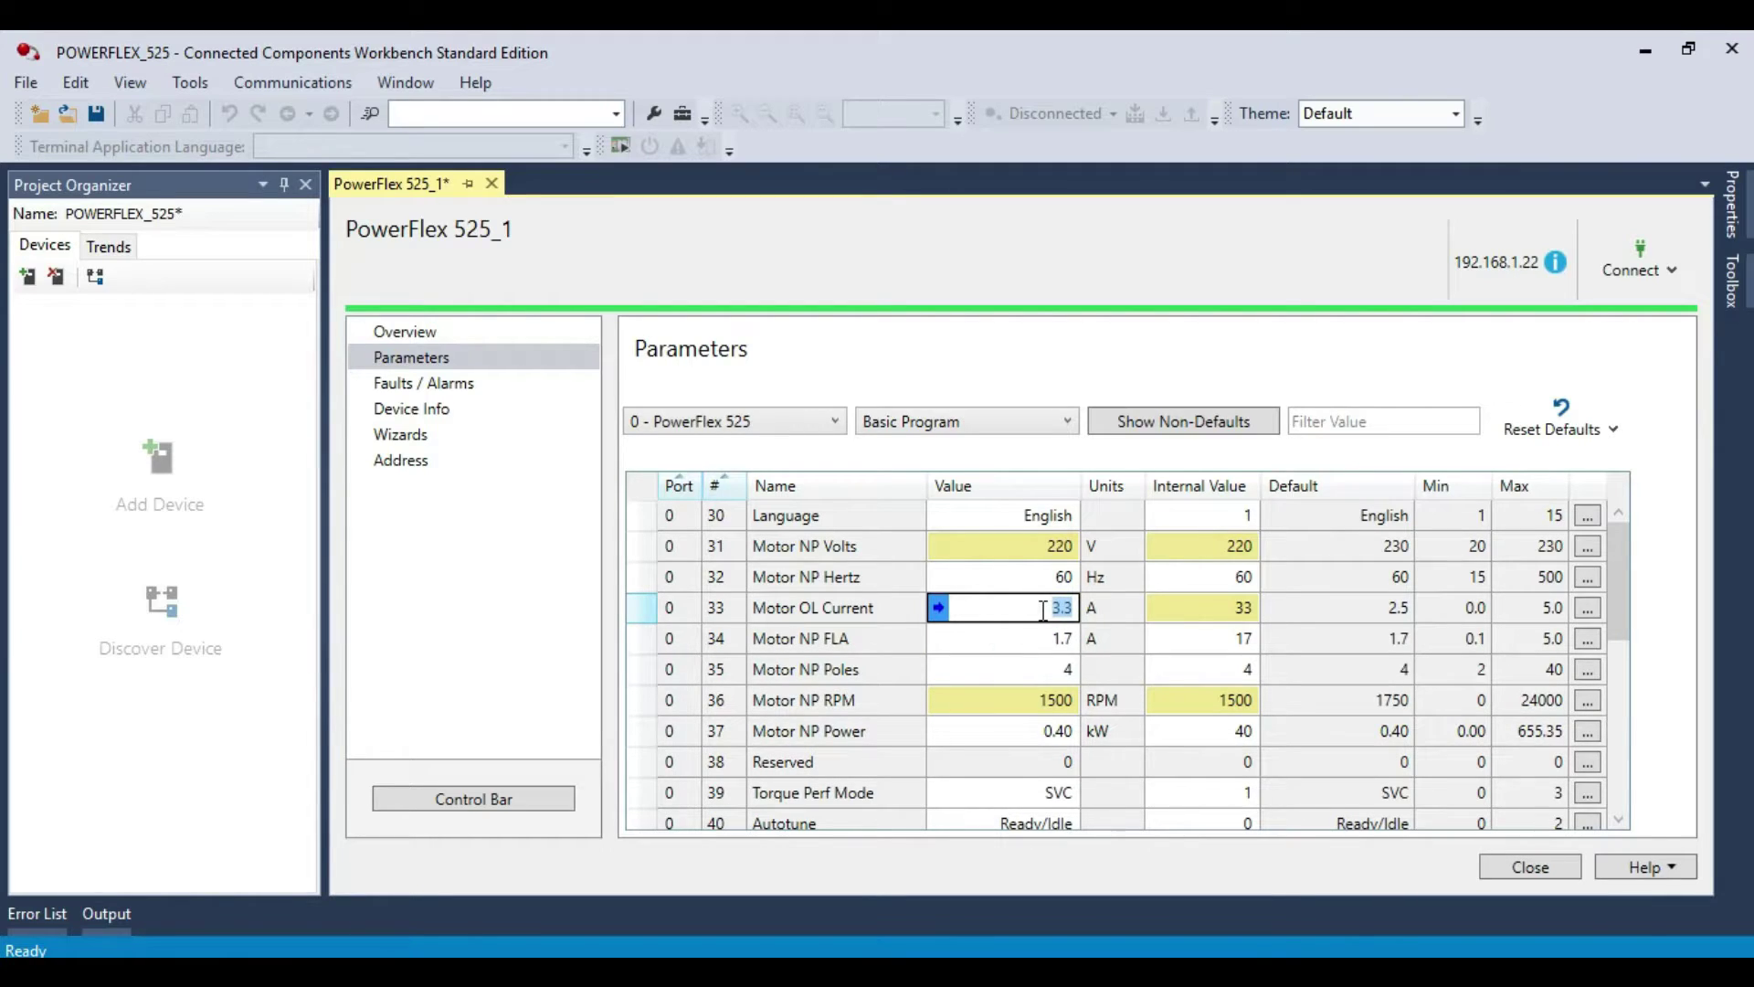
pyautogui.write('1.1')
# - Set the Motor NP RPM parameter to 1735 RPM and Motor NP Power to 0.18 kW
pyautogui.click(974, 701)
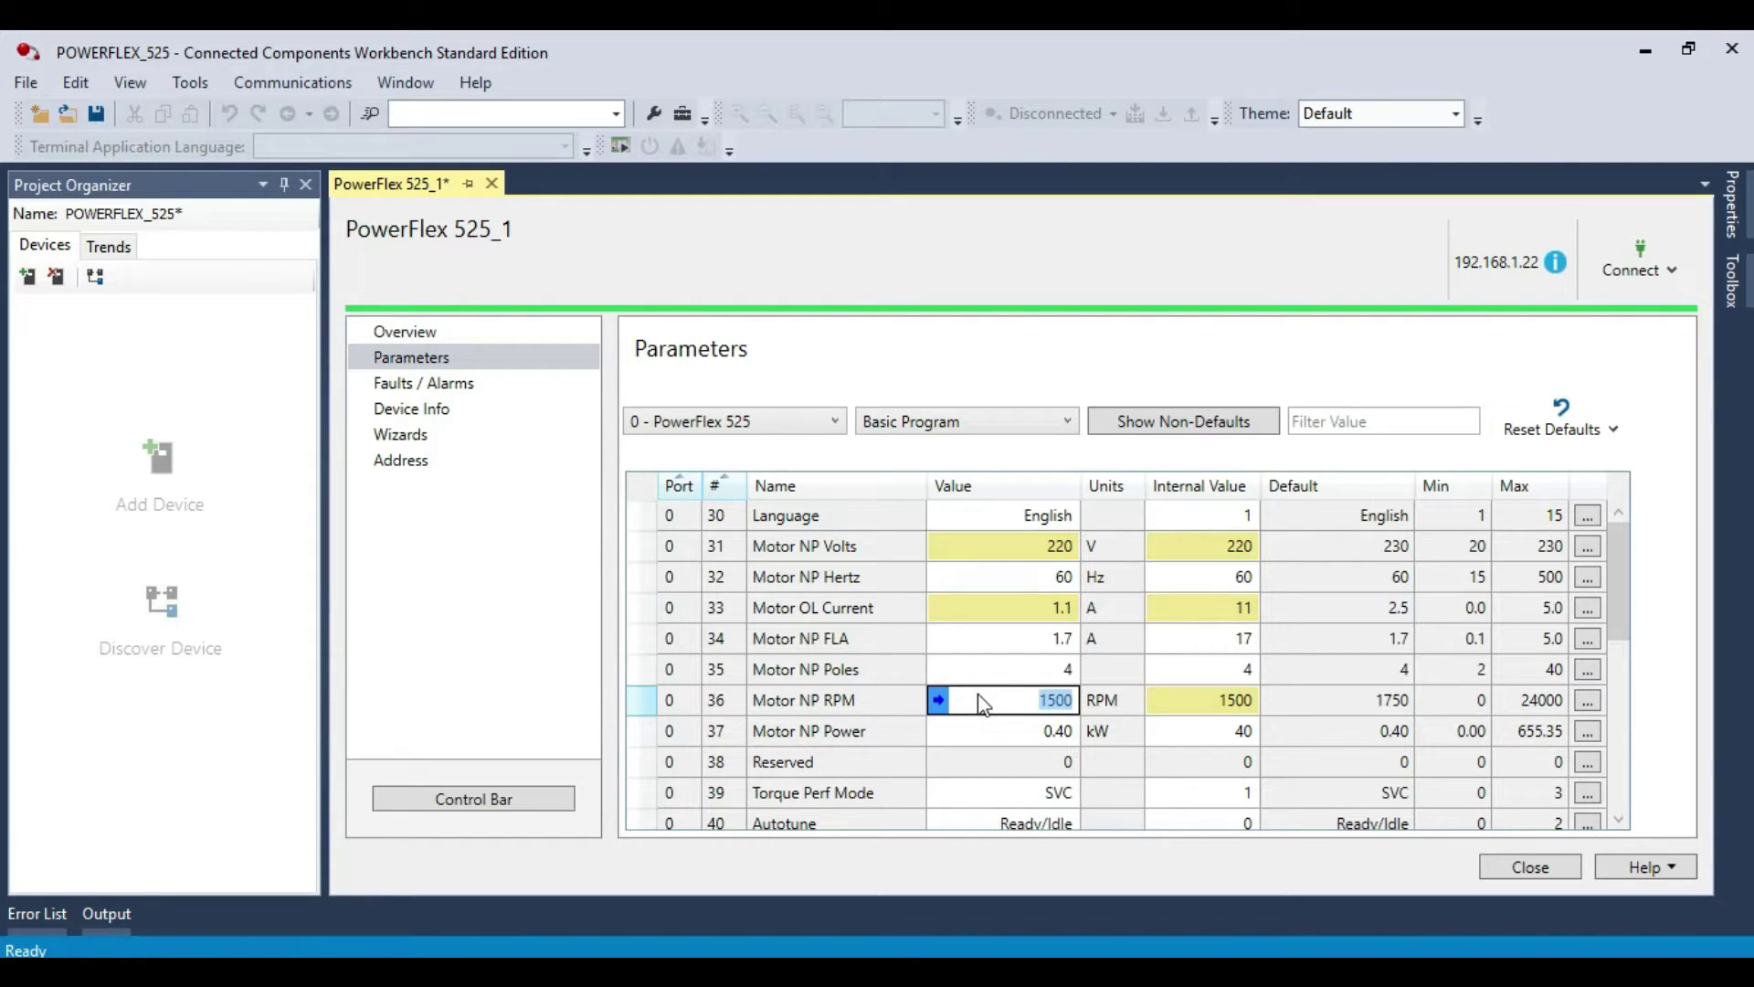
pyautogui.write('1735')
pyautogui.press('Return')
pyautogui.scroll(-1, 1073, 603)
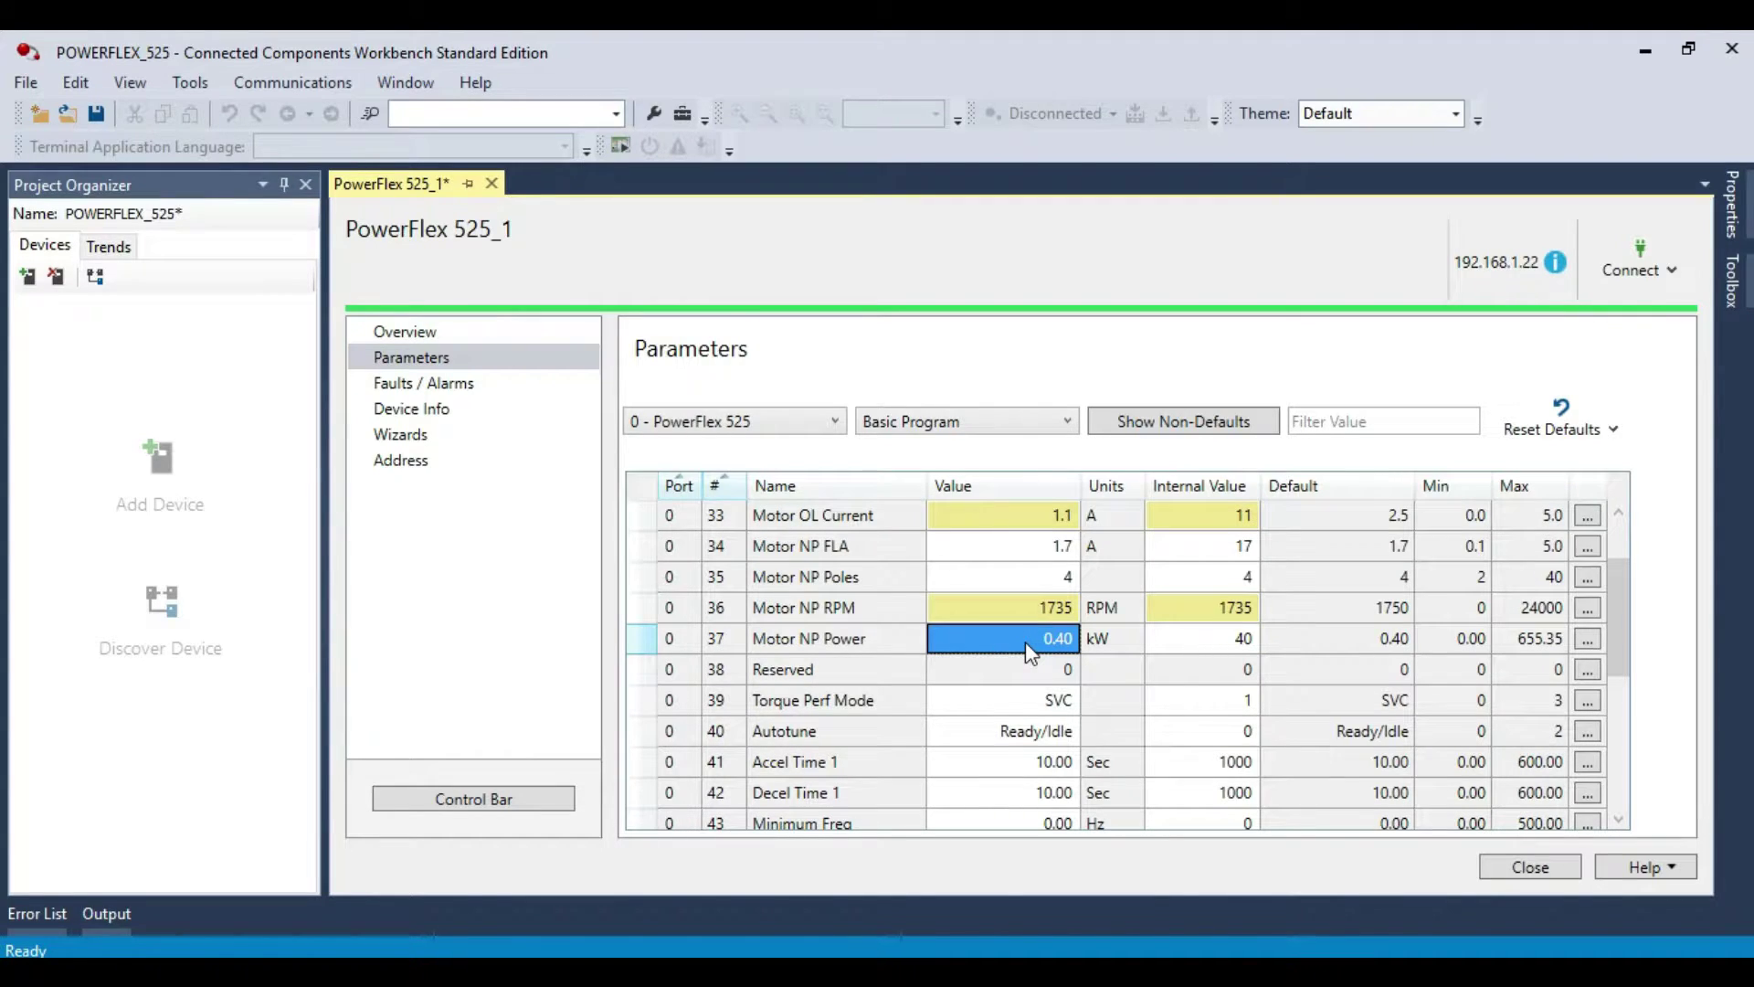
pyautogui.write('.18')
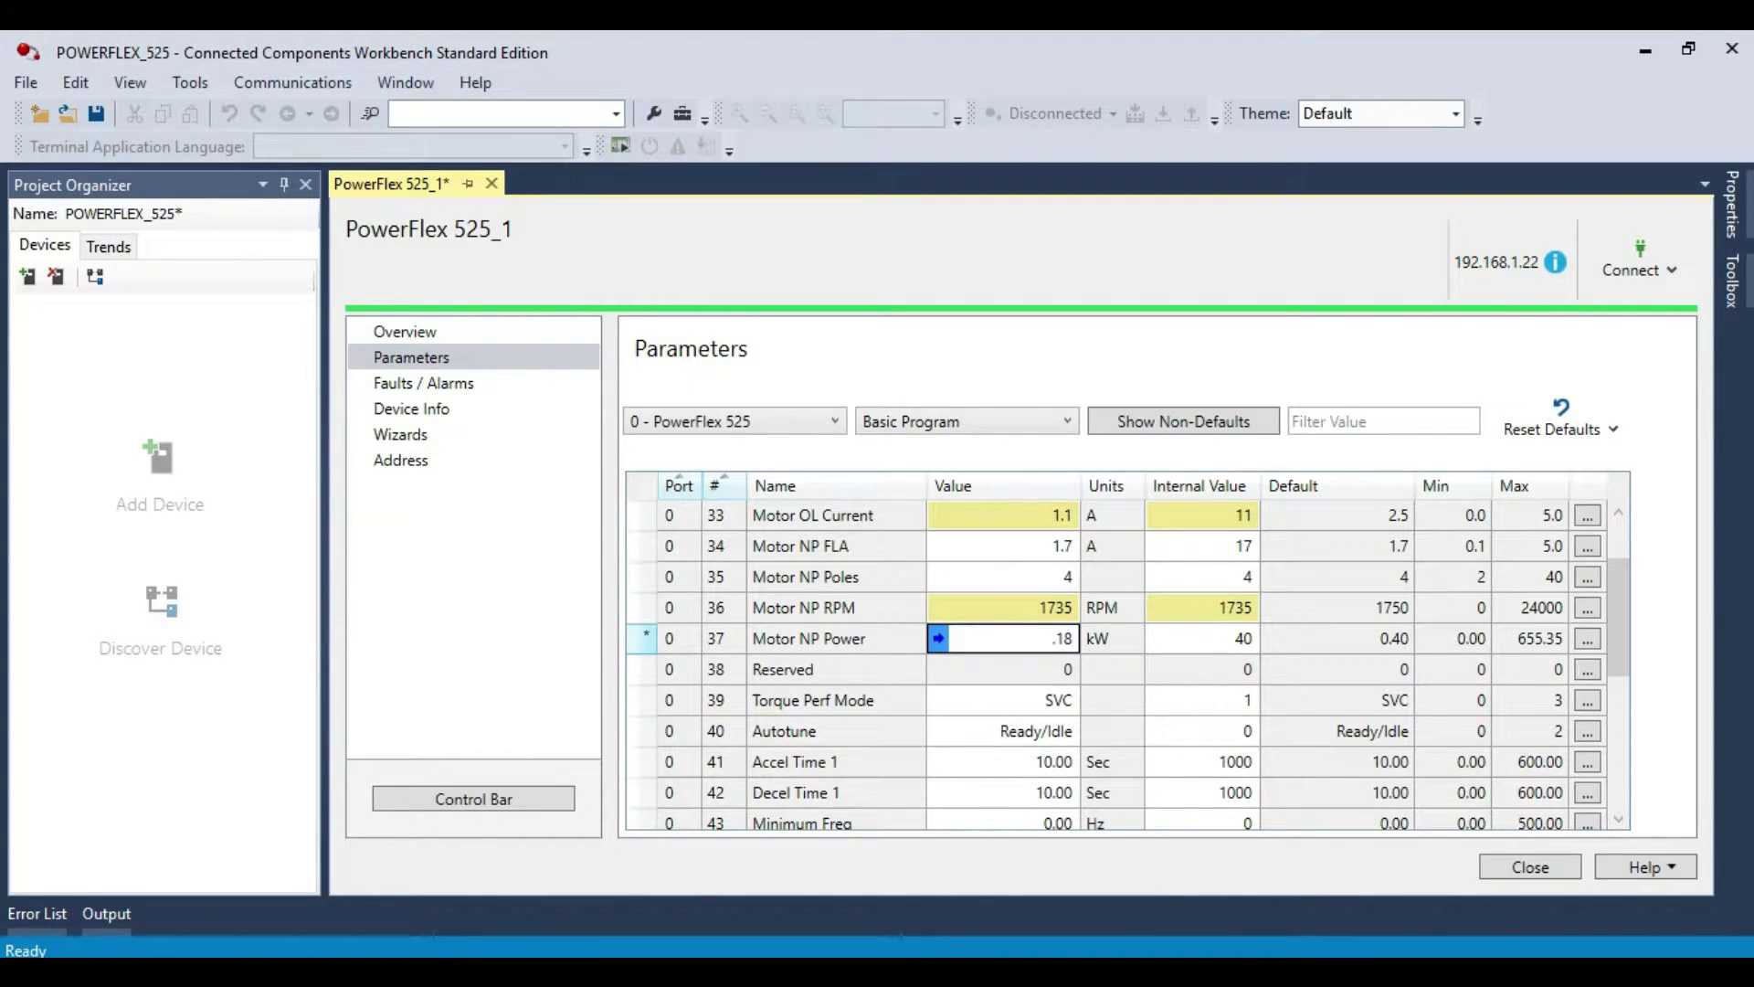
pyautogui.press('Return')
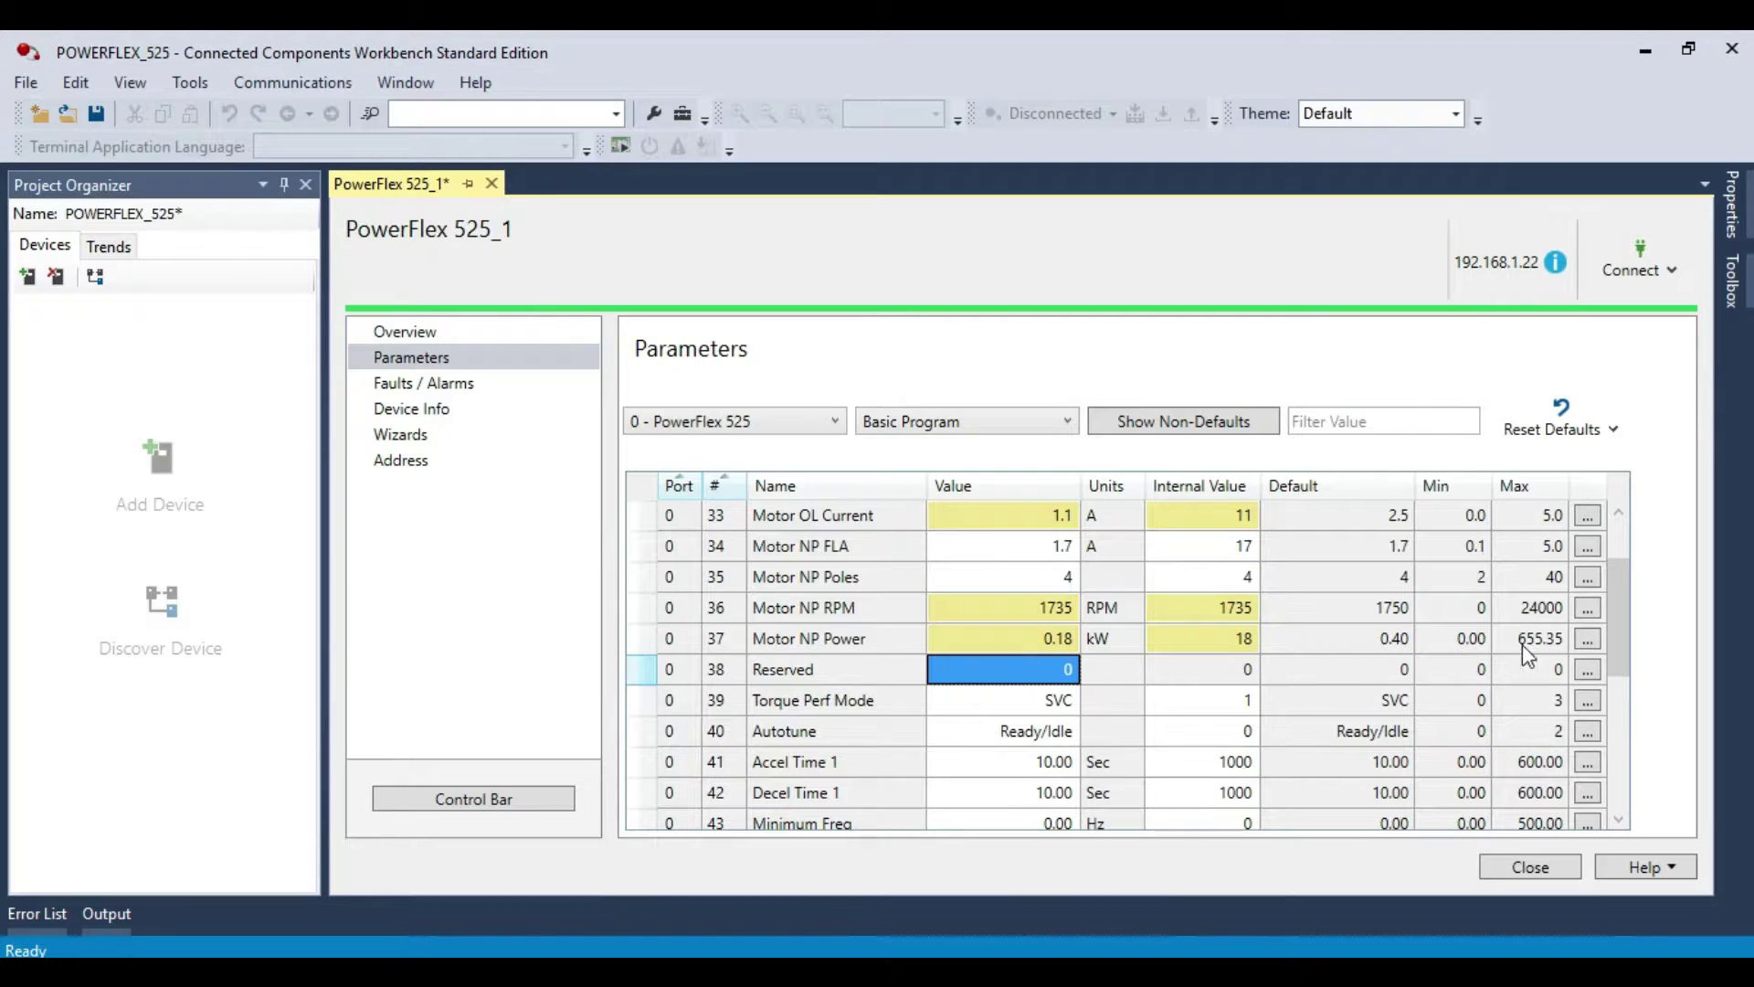
# - Set the Start Source 1 parameter to EtherNet/IP
pyautogui.click(1642, 577)
pyautogui.moveTo(1618, 614); pyautogui.dragTo(1631, 689)
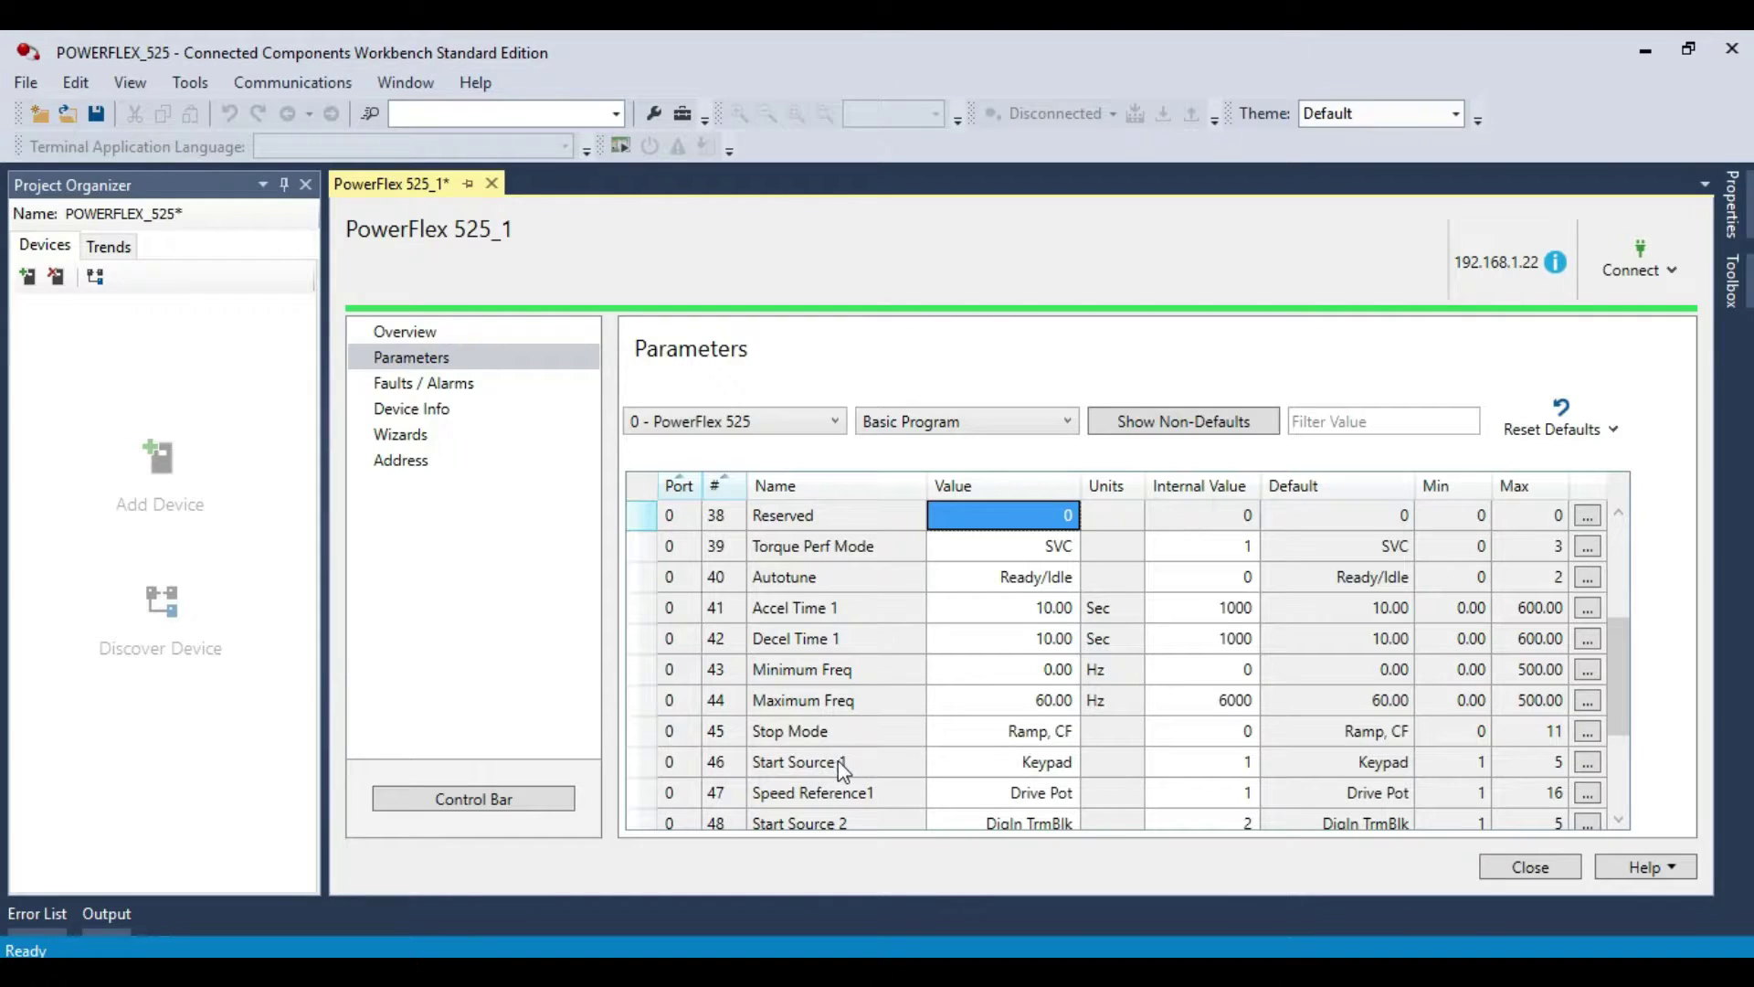
pyautogui.click(1036, 775)
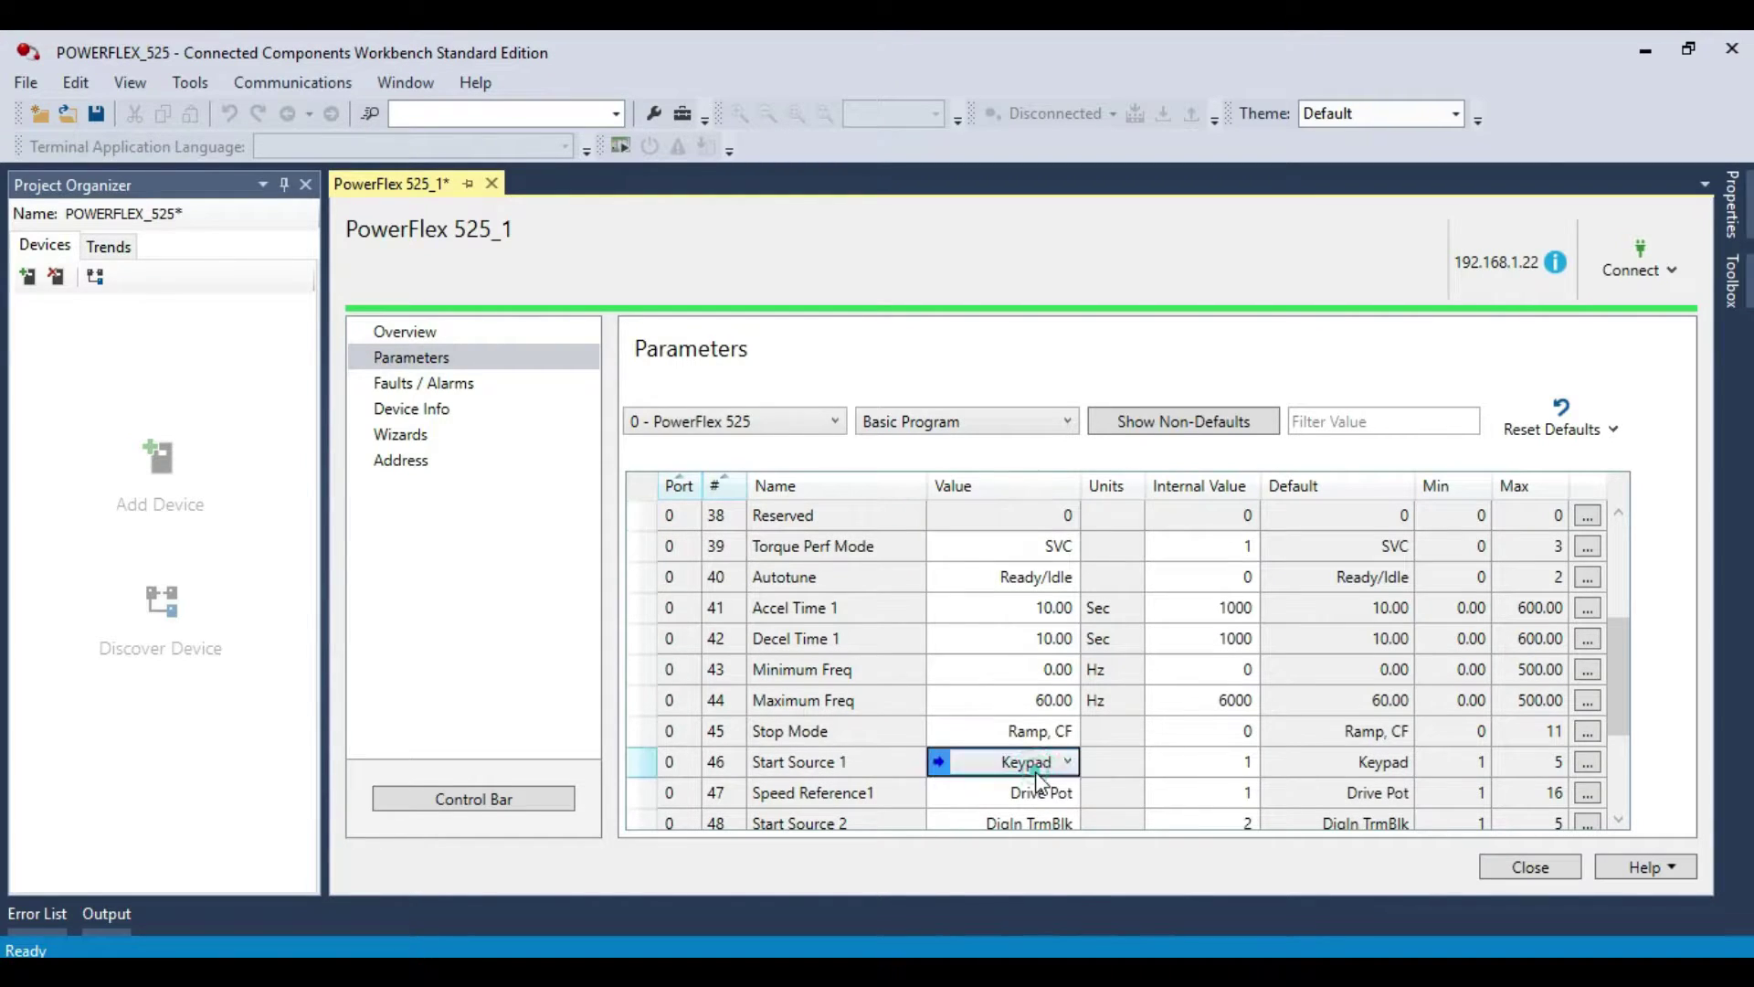
pyautogui.click(1036, 773)
pyautogui.click(1047, 892)
# - Set the Speed Reference1 parameter to EtherNet/IP
pyautogui.scroll(-1, 1203, 732)
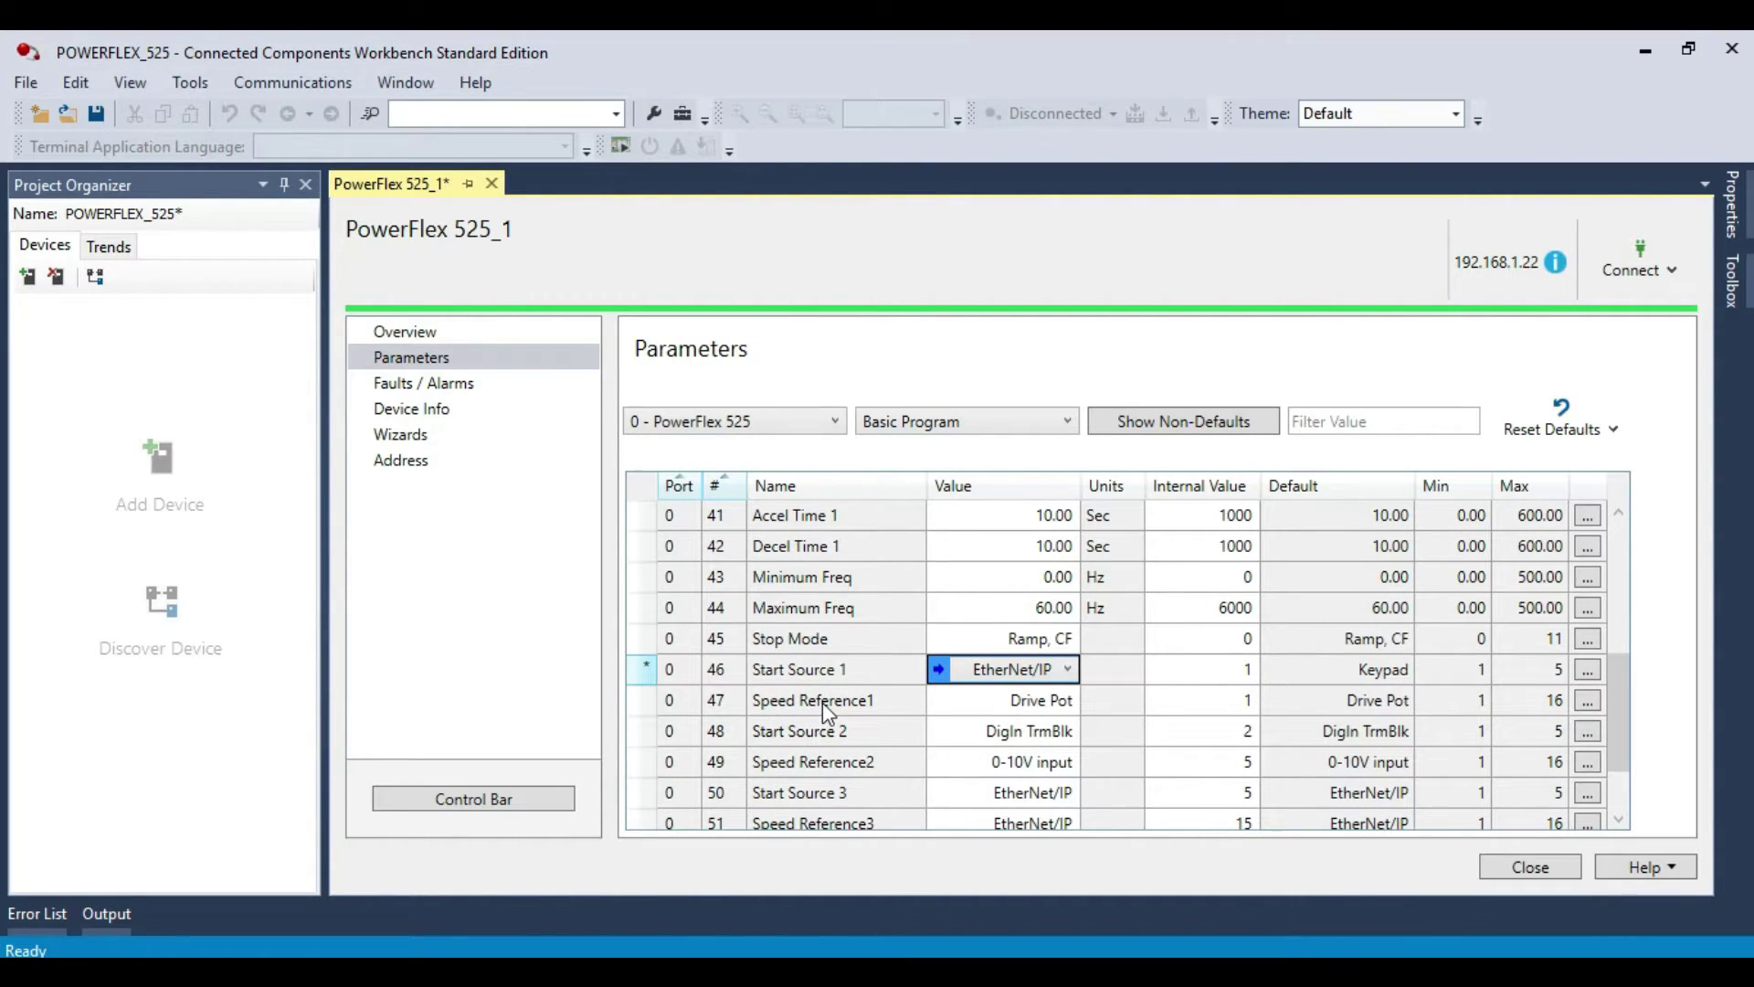
pyautogui.click(1042, 711)
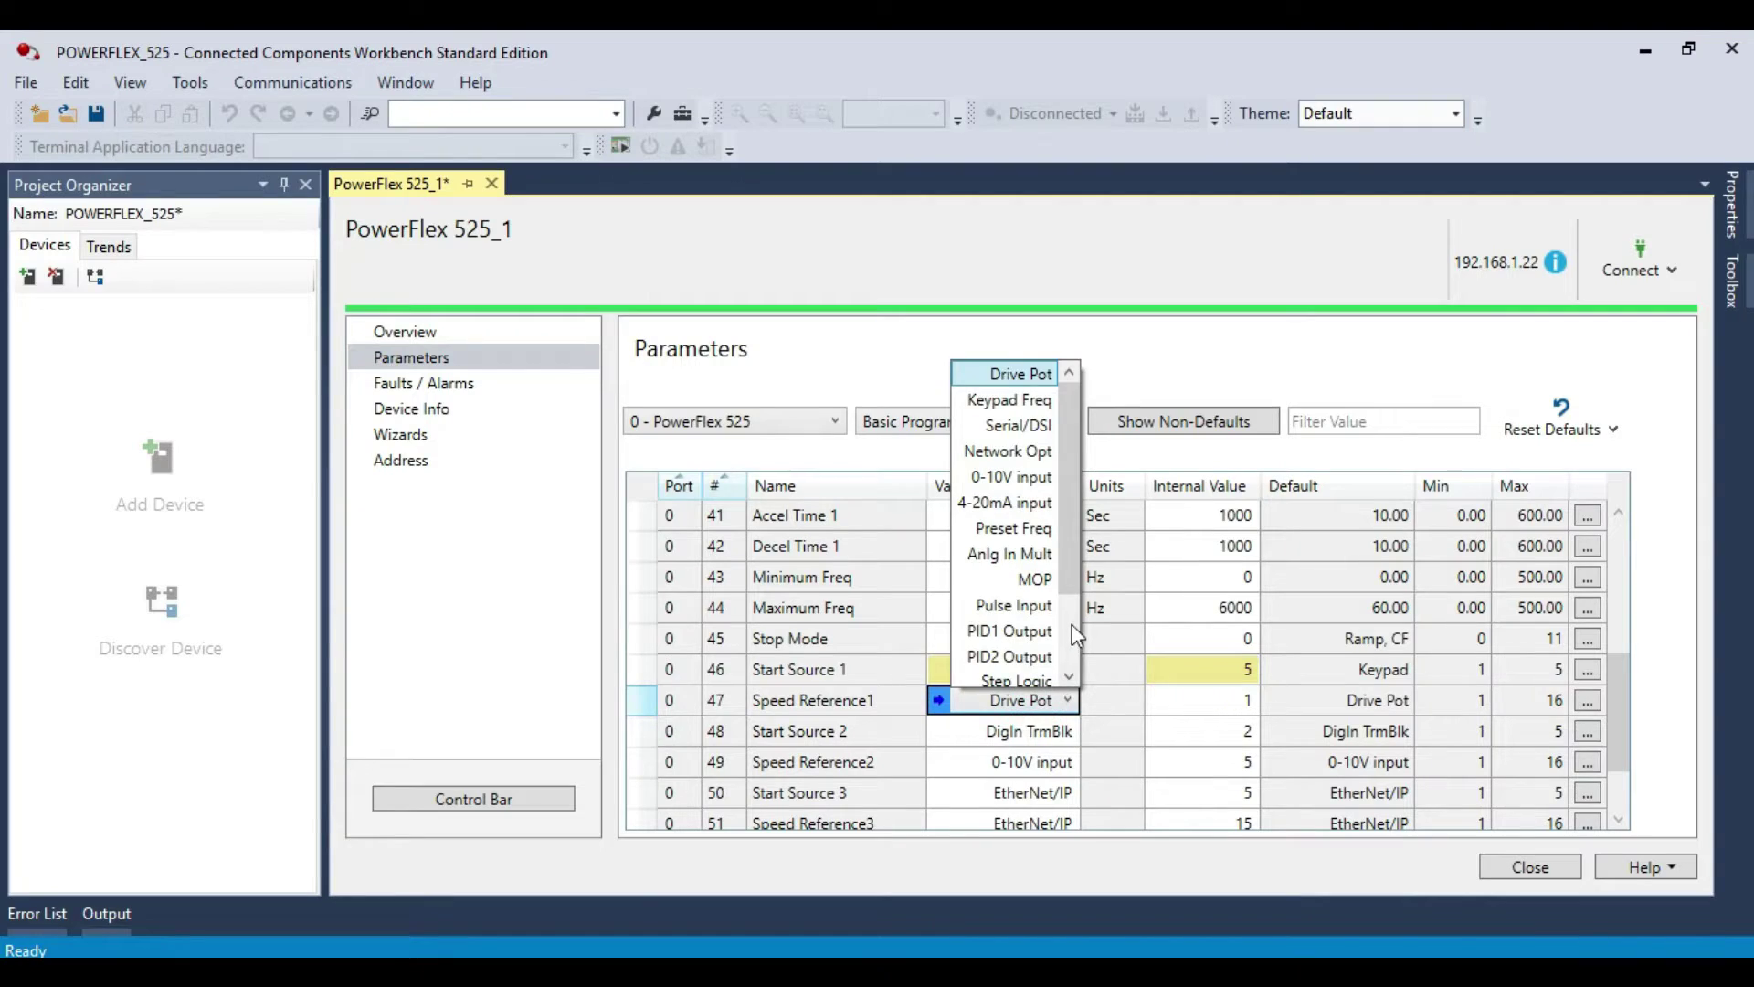
pyautogui.scroll(-2, 1071, 627)
pyautogui.click(996, 631)
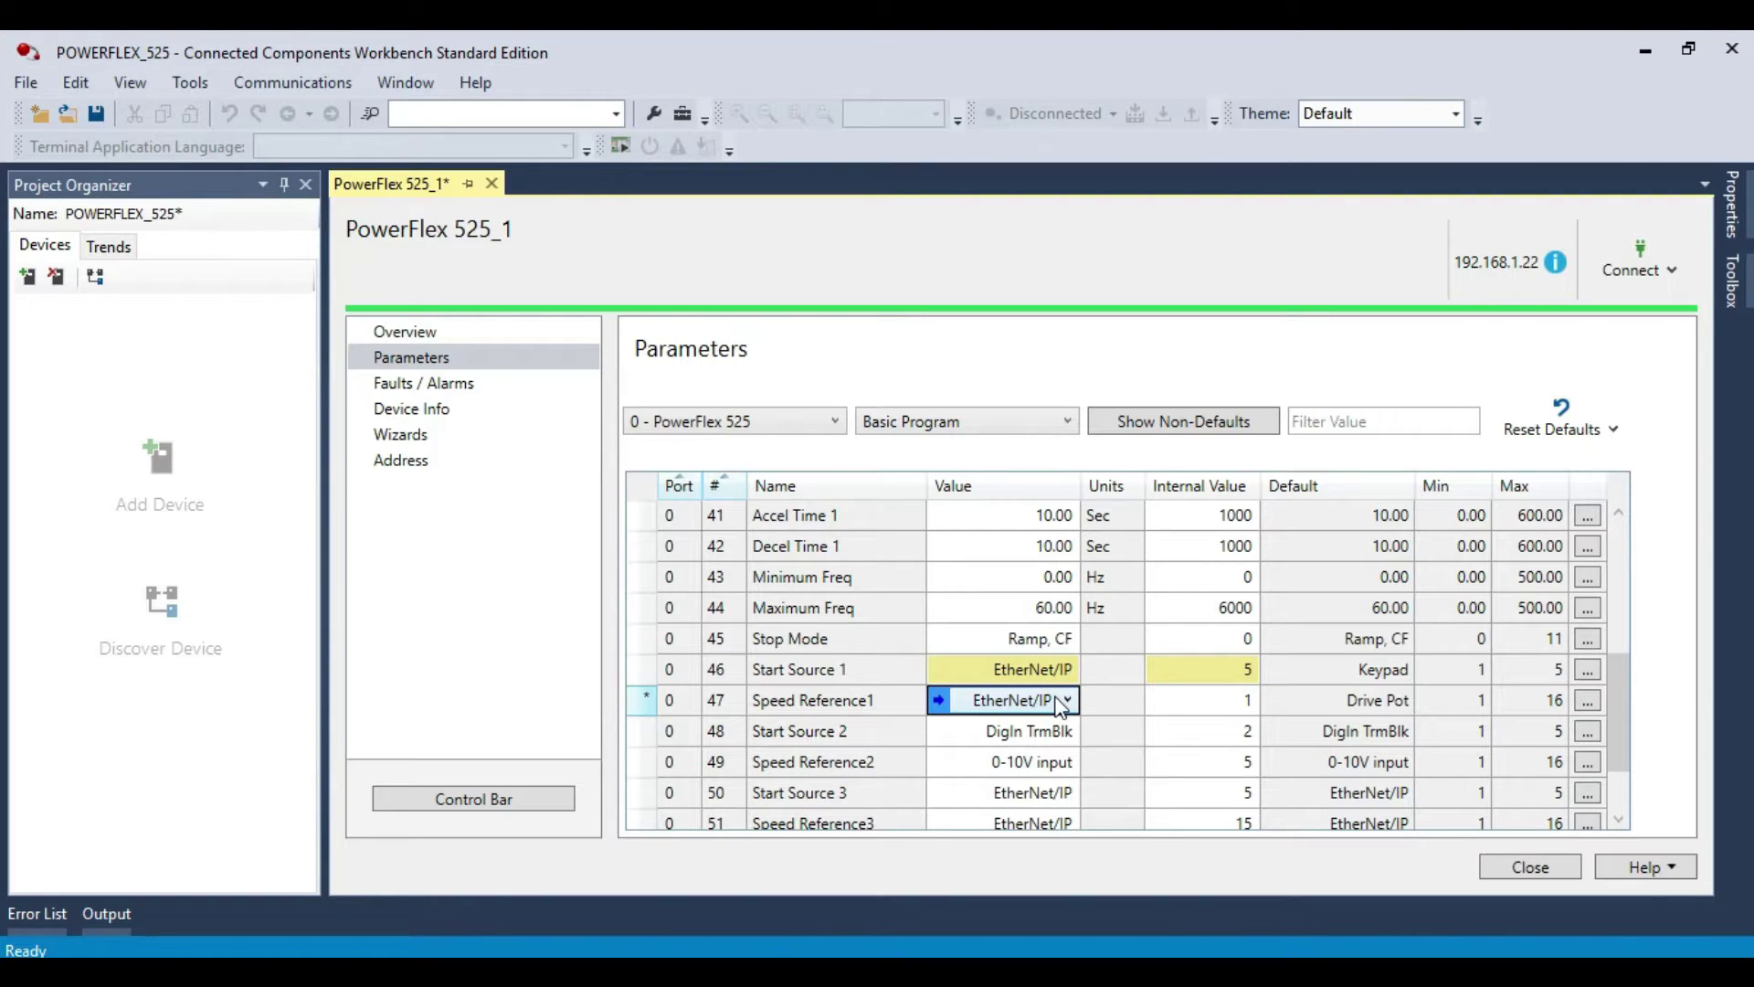
pyautogui.scroll(2, 1063, 699)
pyautogui.scroll(-2, 1065, 711)
pyautogui.click(1032, 708)
pyautogui.click(1007, 642)
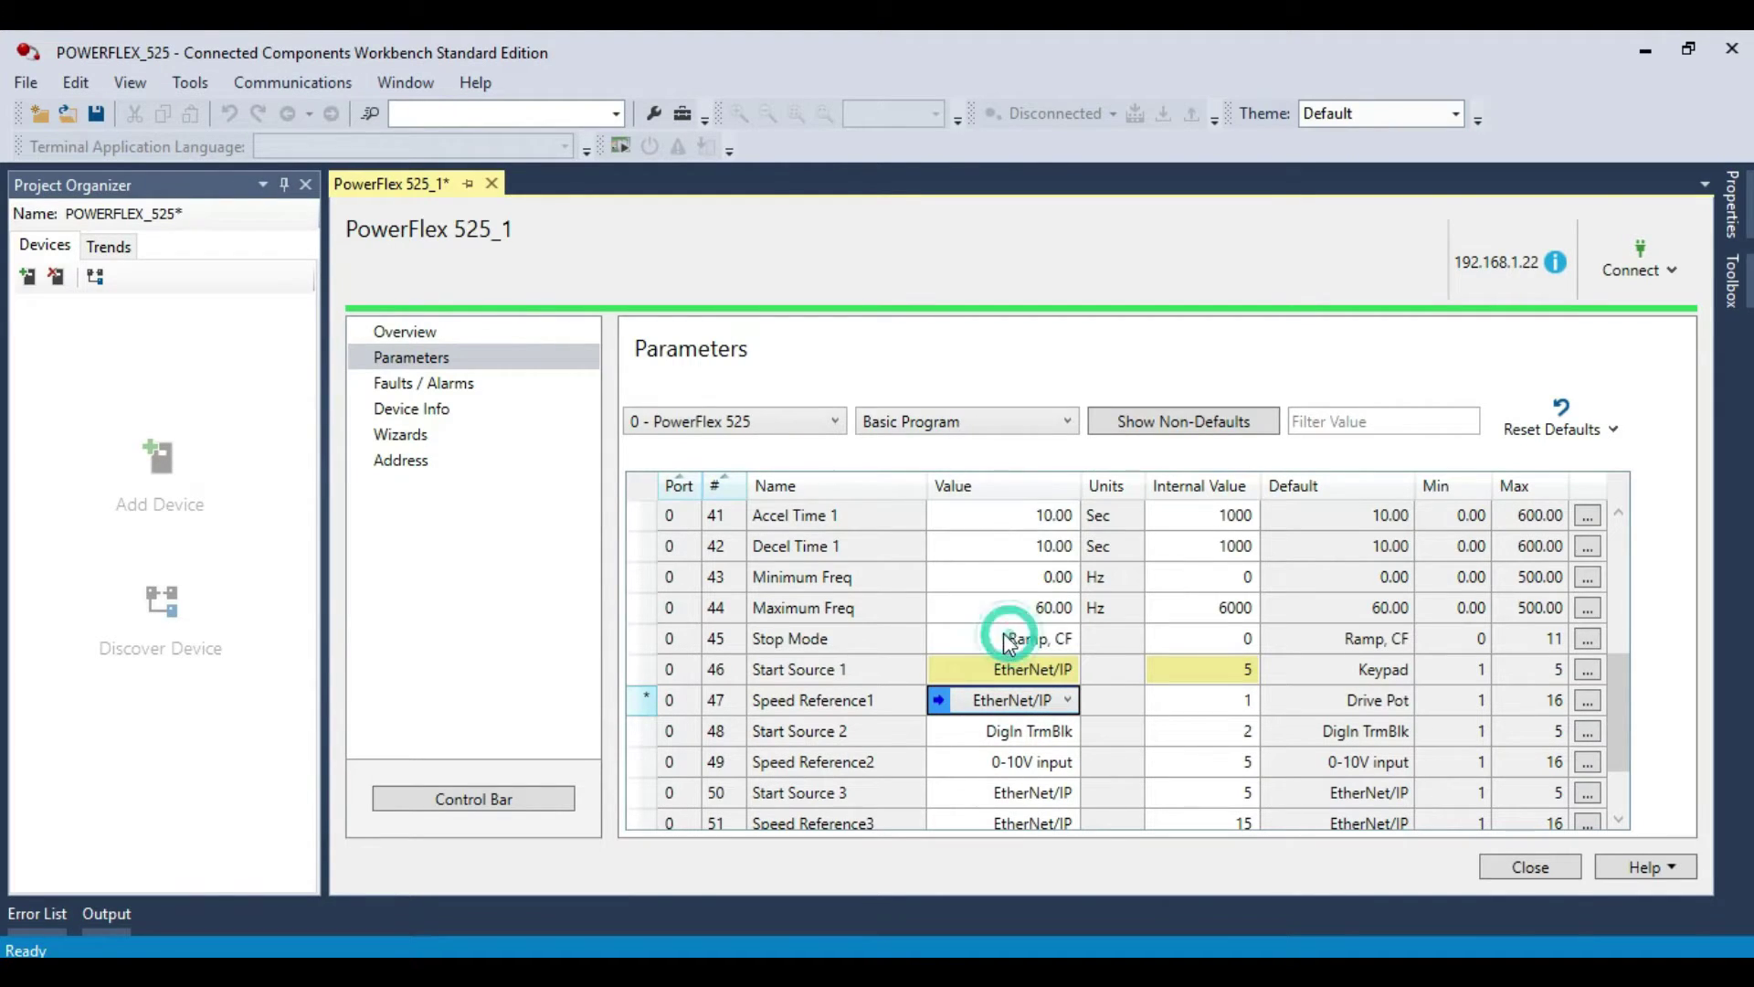
# - Set both the Accel Time 1 and Decel Time 1 parameters to 2 seconds
pyautogui.click(955, 519)
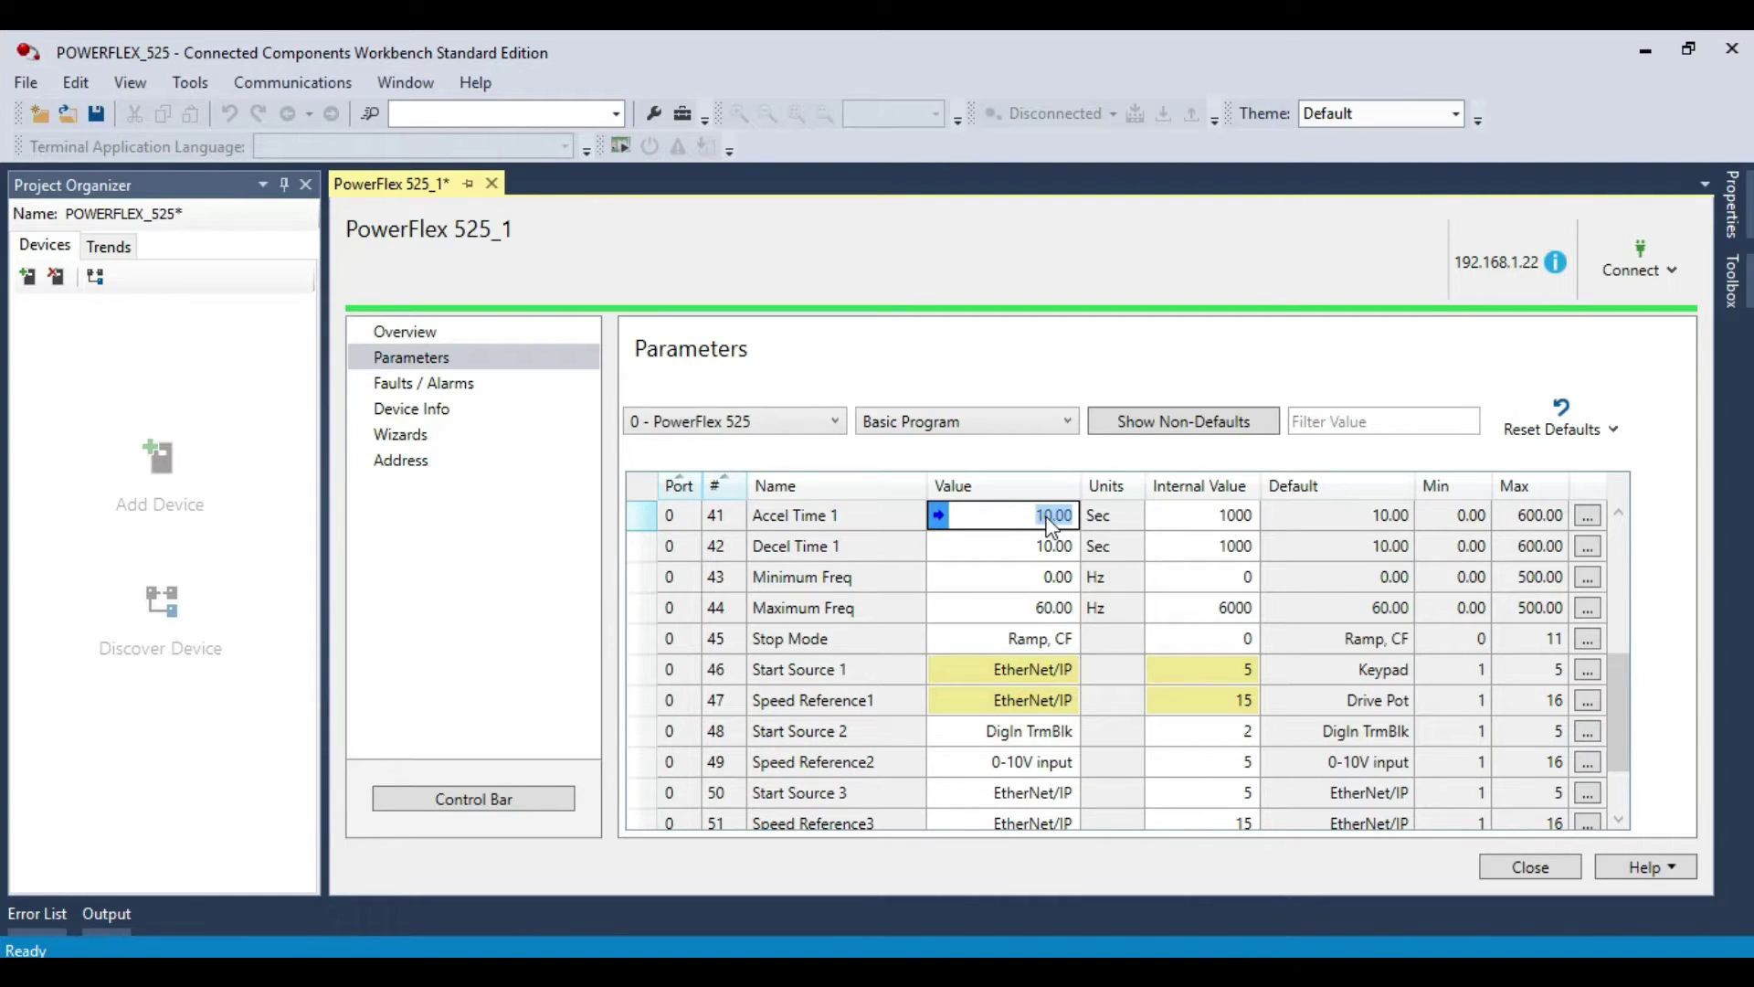
pyautogui.write('2')
pyautogui.press('Return')
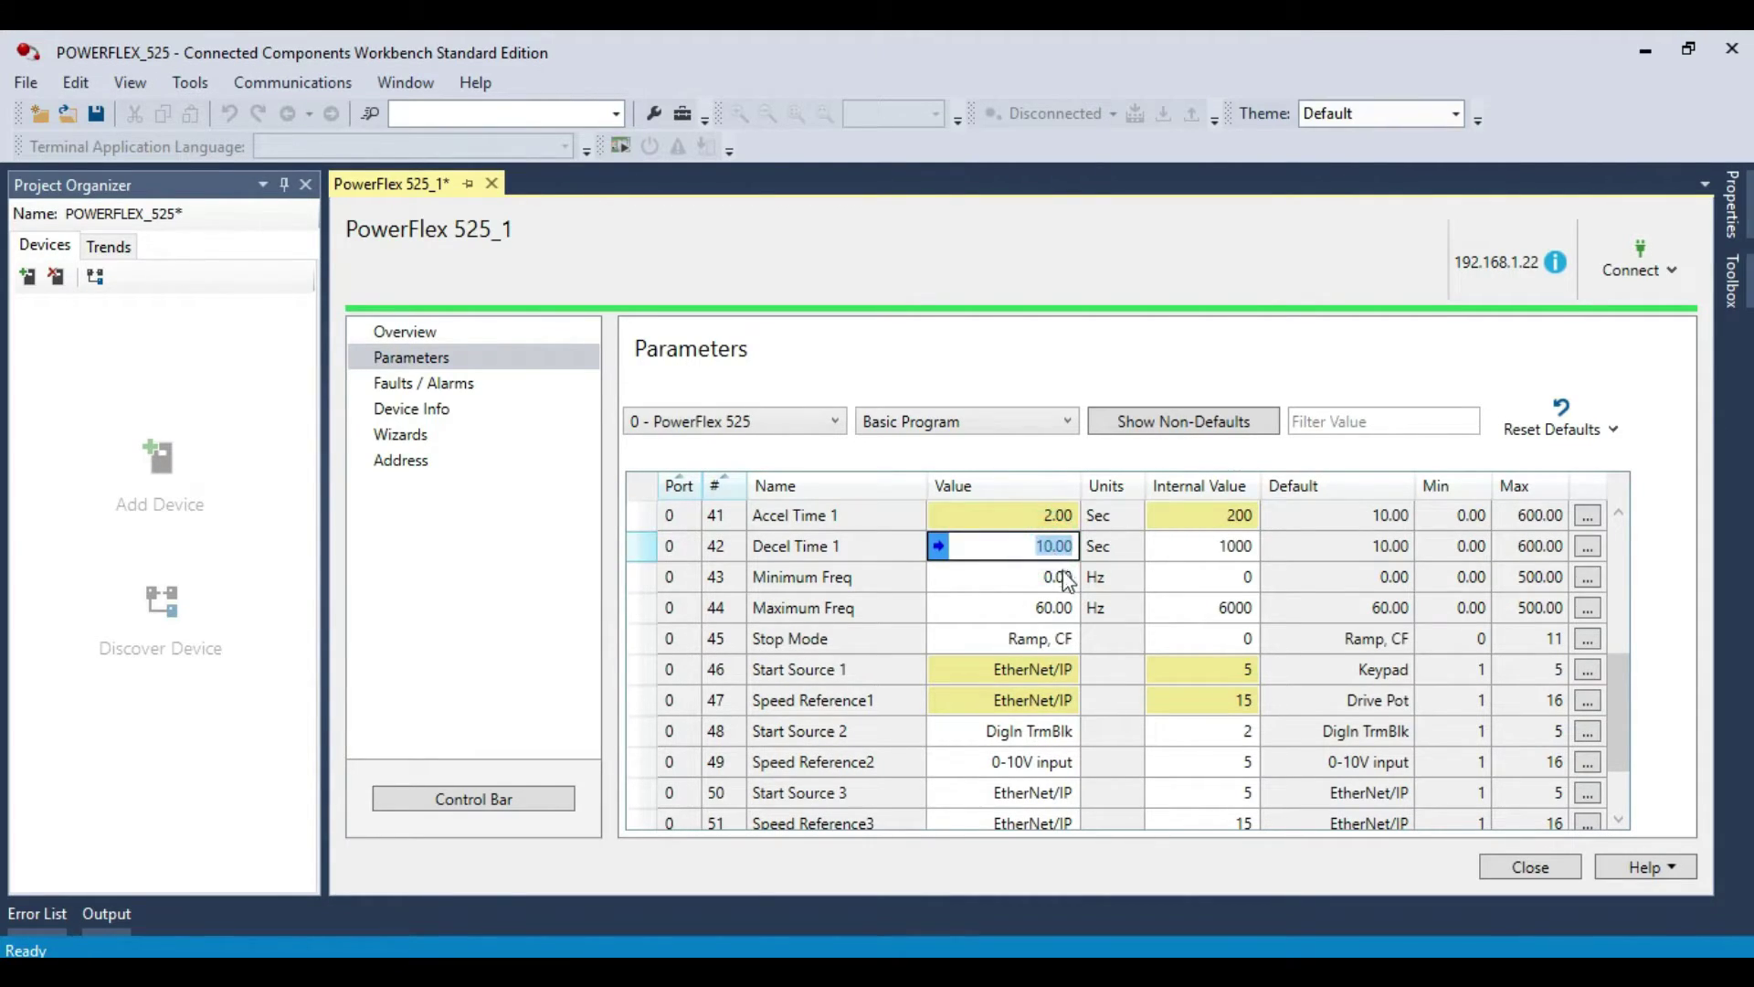
pyautogui.write('2')
pyautogui.press('Return')
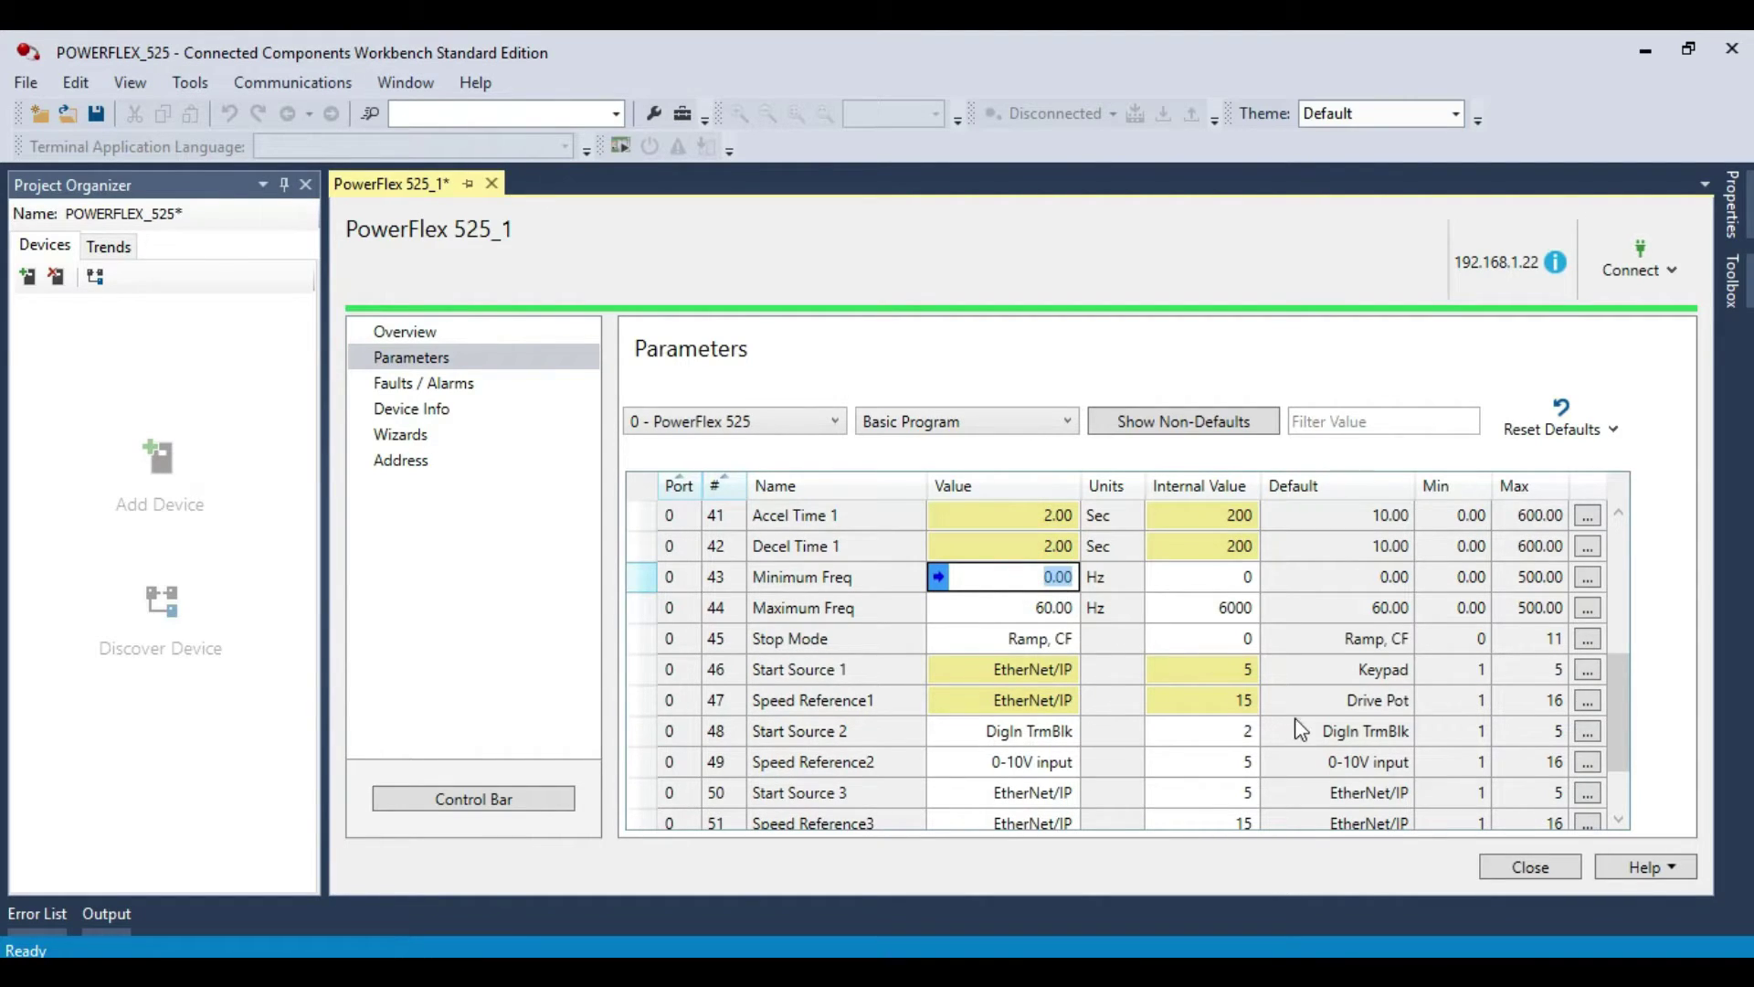
# - Enable control of the drive, run the motor at a 60 Hz speed reference, and stop it
pyautogui.moveTo(1611, 722)
pyautogui.mouseDown()
pyautogui.moveTo(1605, 574)
pyautogui.moveTo(1612, 711)
pyautogui.mouseUp()
pyautogui.moveTo(1612, 709)
pyautogui.mouseDown()
pyautogui.moveTo(1598, 596)
pyautogui.moveTo(1611, 685)
pyautogui.mouseUp()
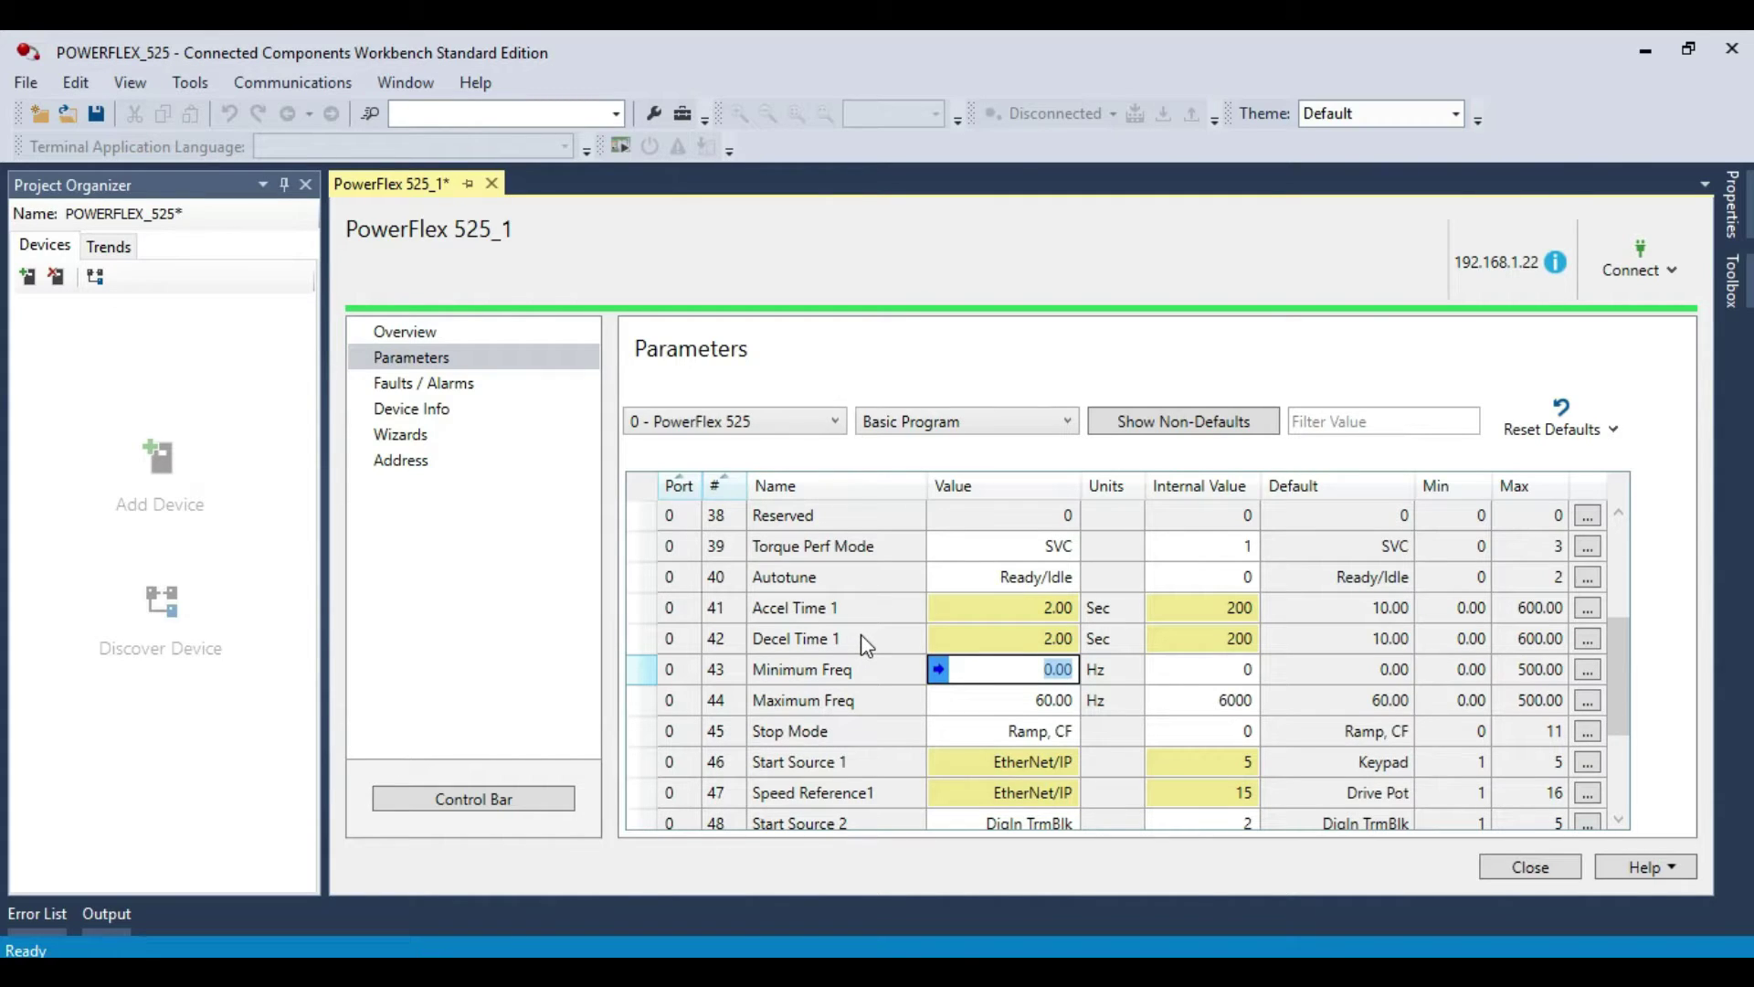
pyautogui.click(509, 800)
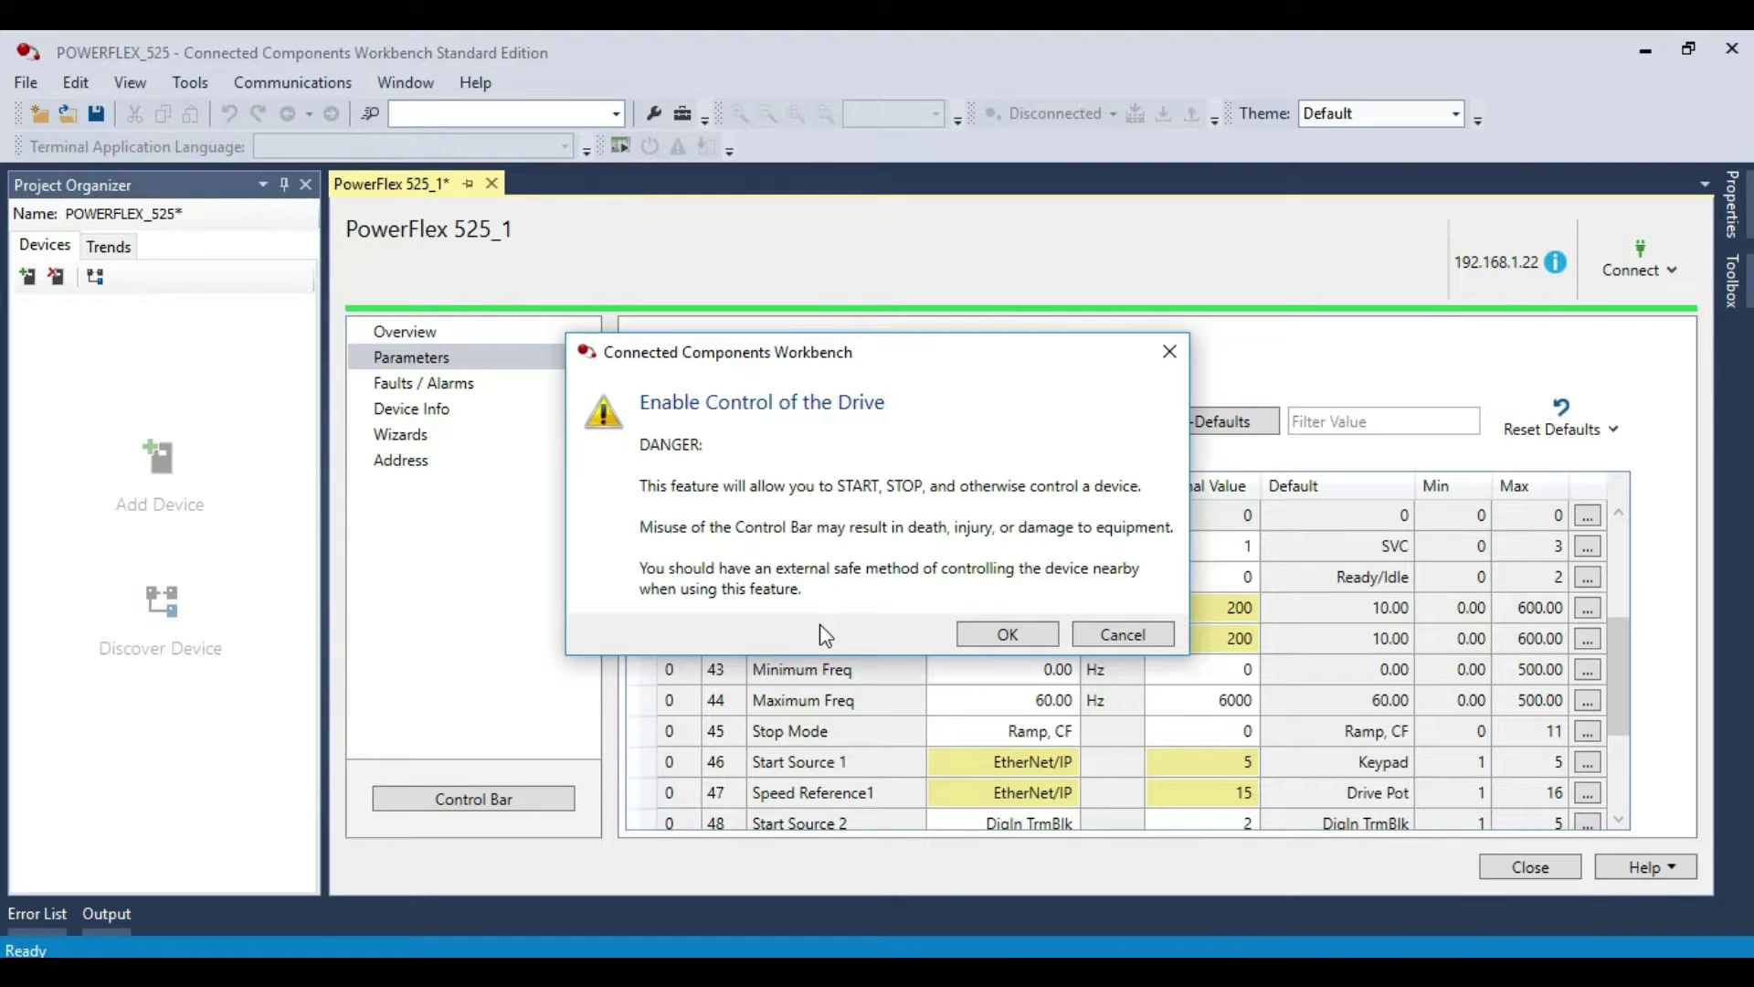
pyautogui.click(1002, 634)
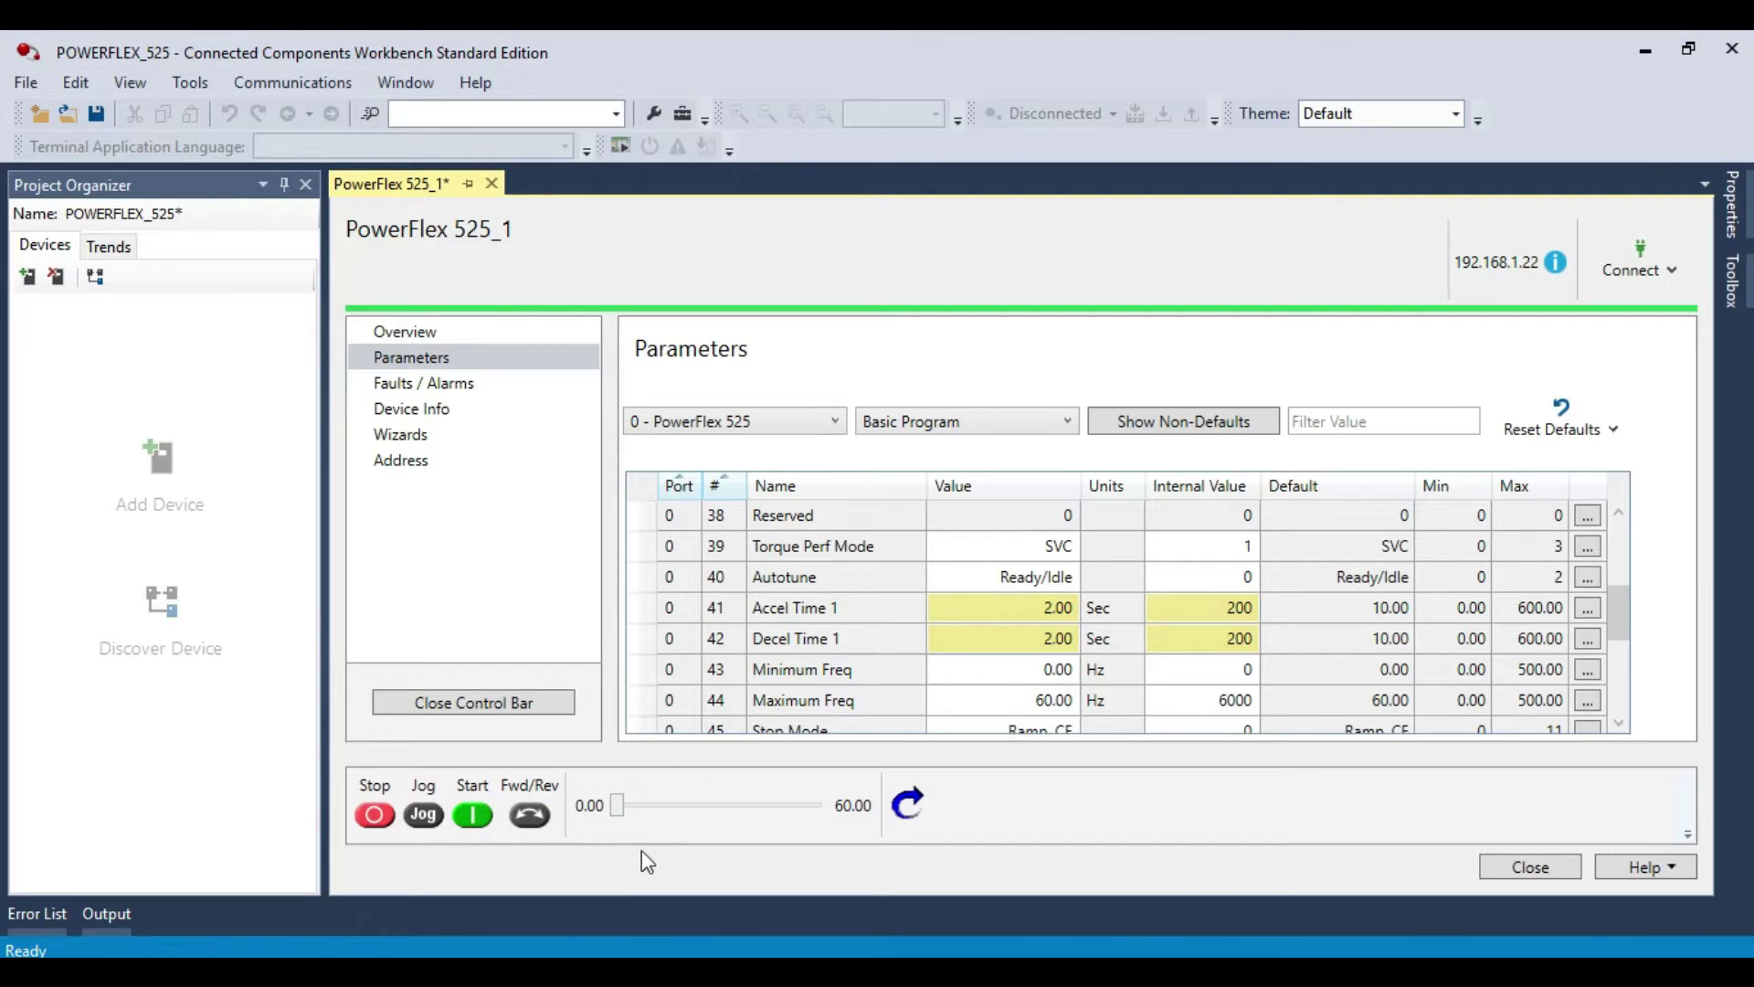
pyautogui.moveTo(619, 806); pyautogui.dragTo(820, 806)
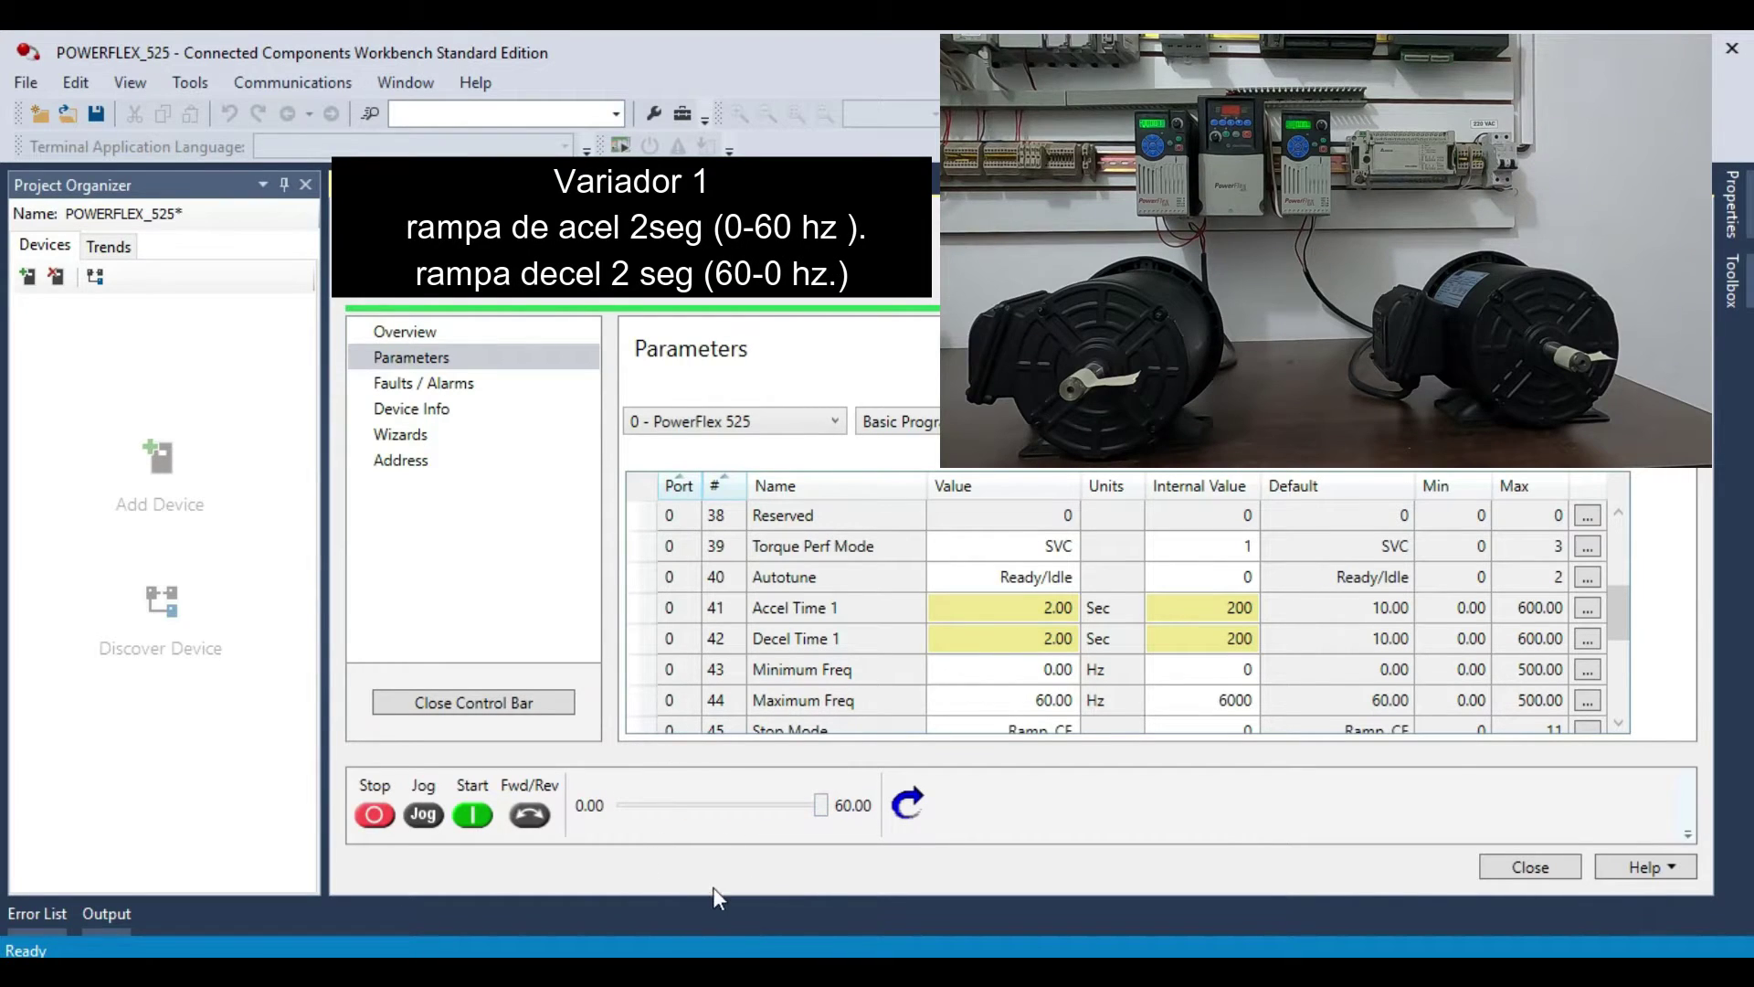
pyautogui.click(472, 815)
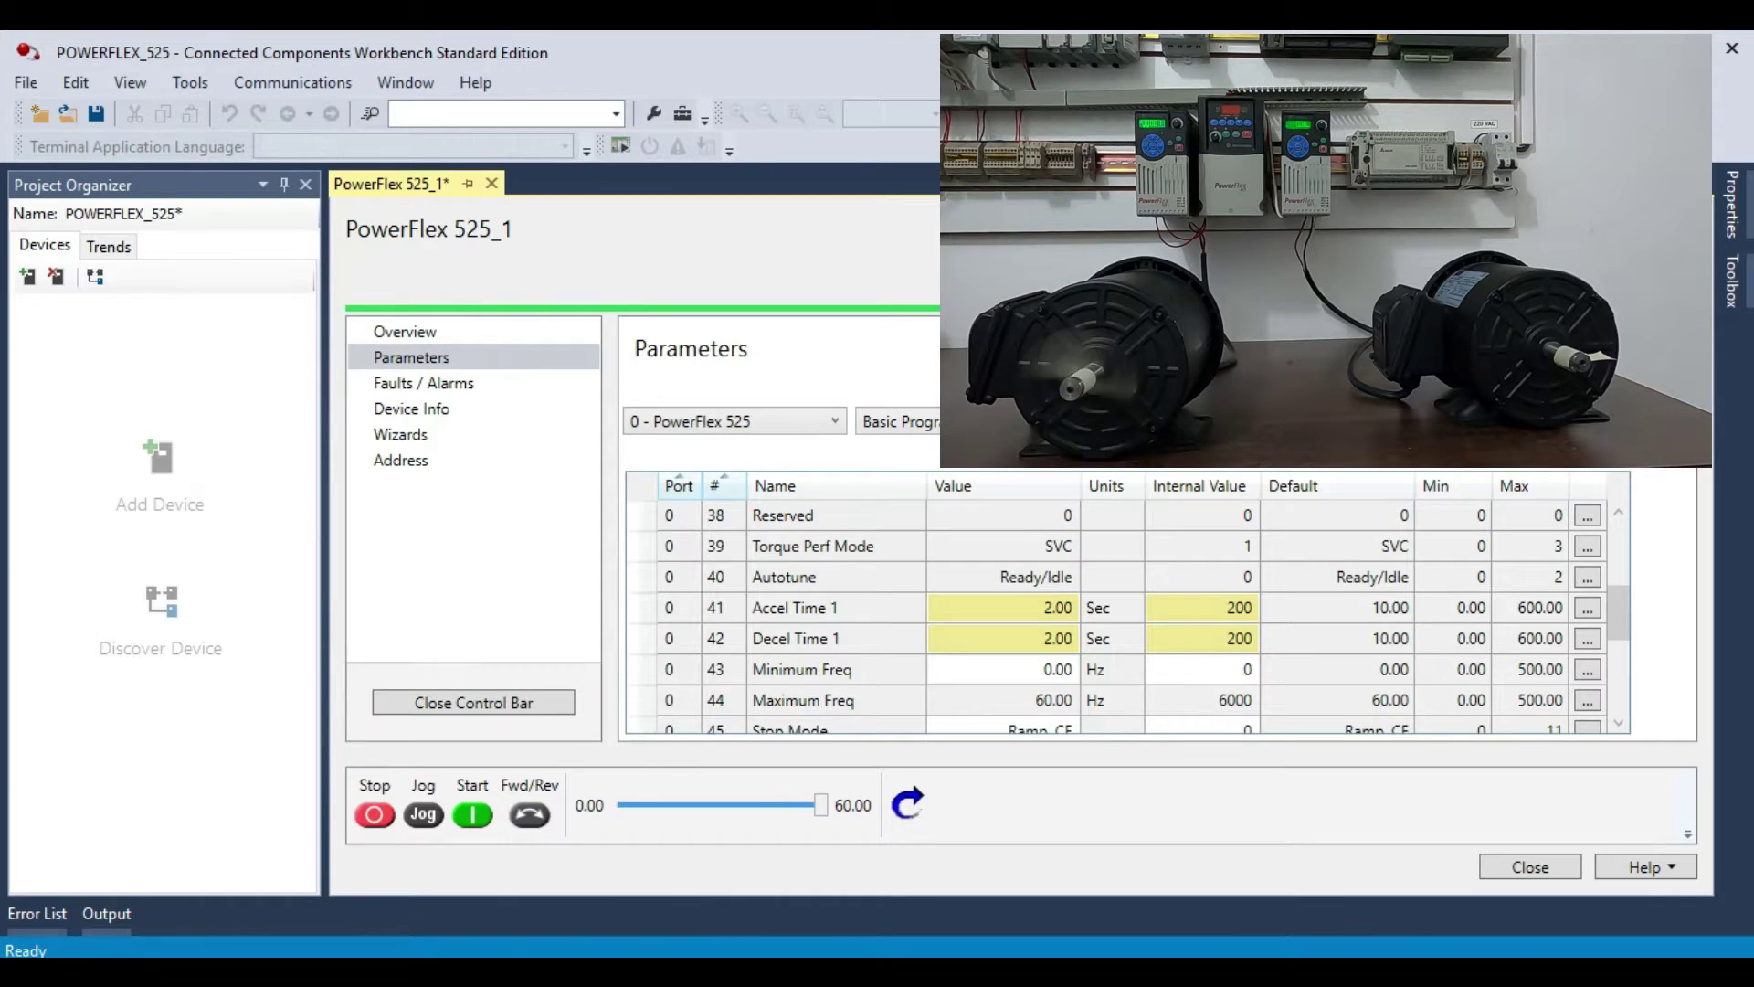
pyautogui.click(370, 817)
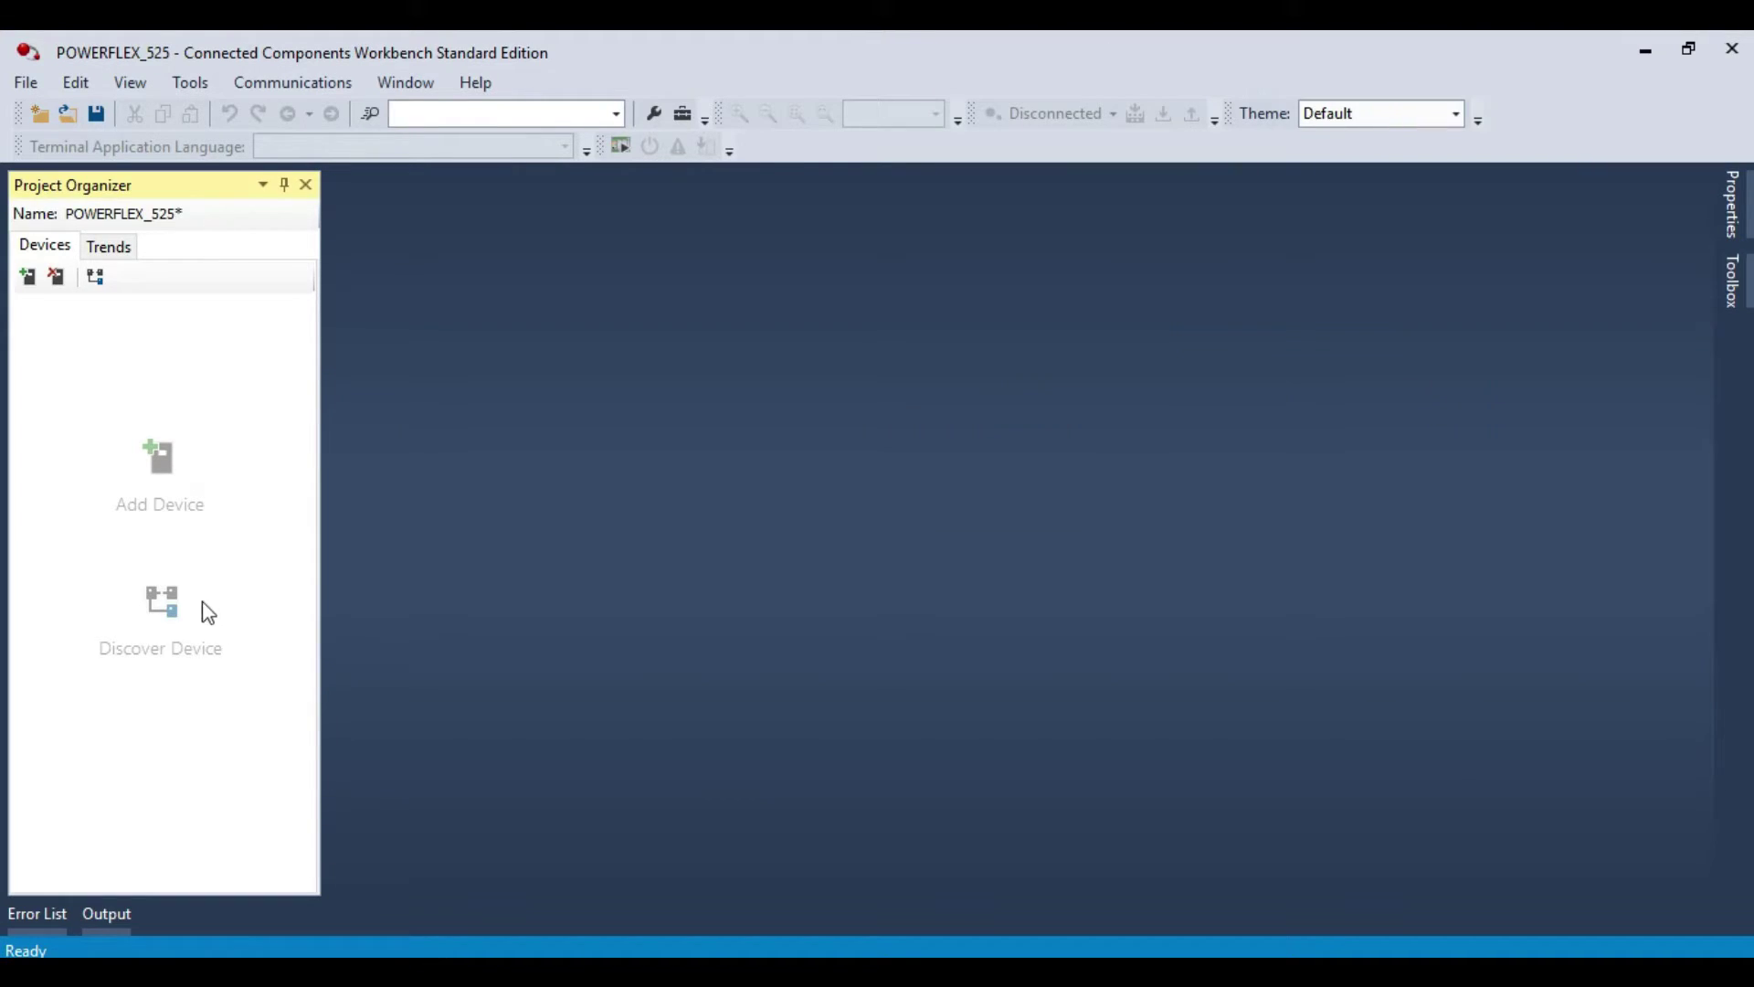
# - Discover the devices on AB_ETHIP-1 and connect to the PowerFlex 525 drive at 192.168.1.75
pyautogui.click(162, 613)
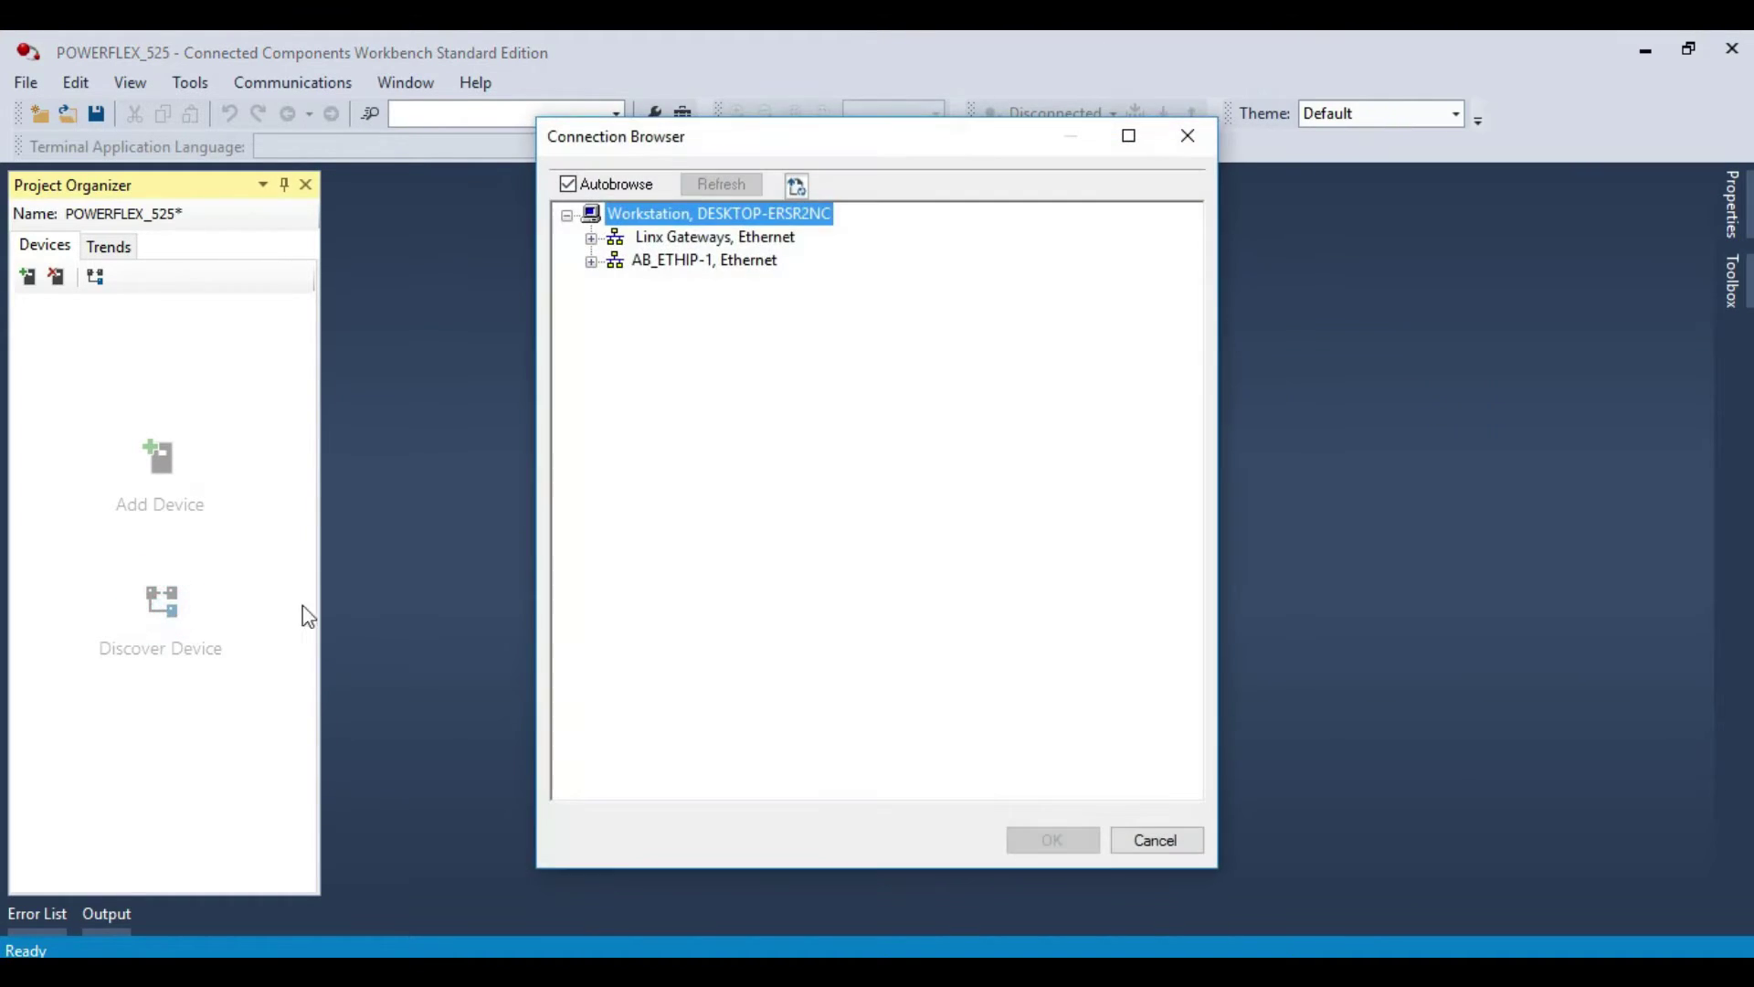
pyautogui.click(591, 262)
pyautogui.click(722, 288)
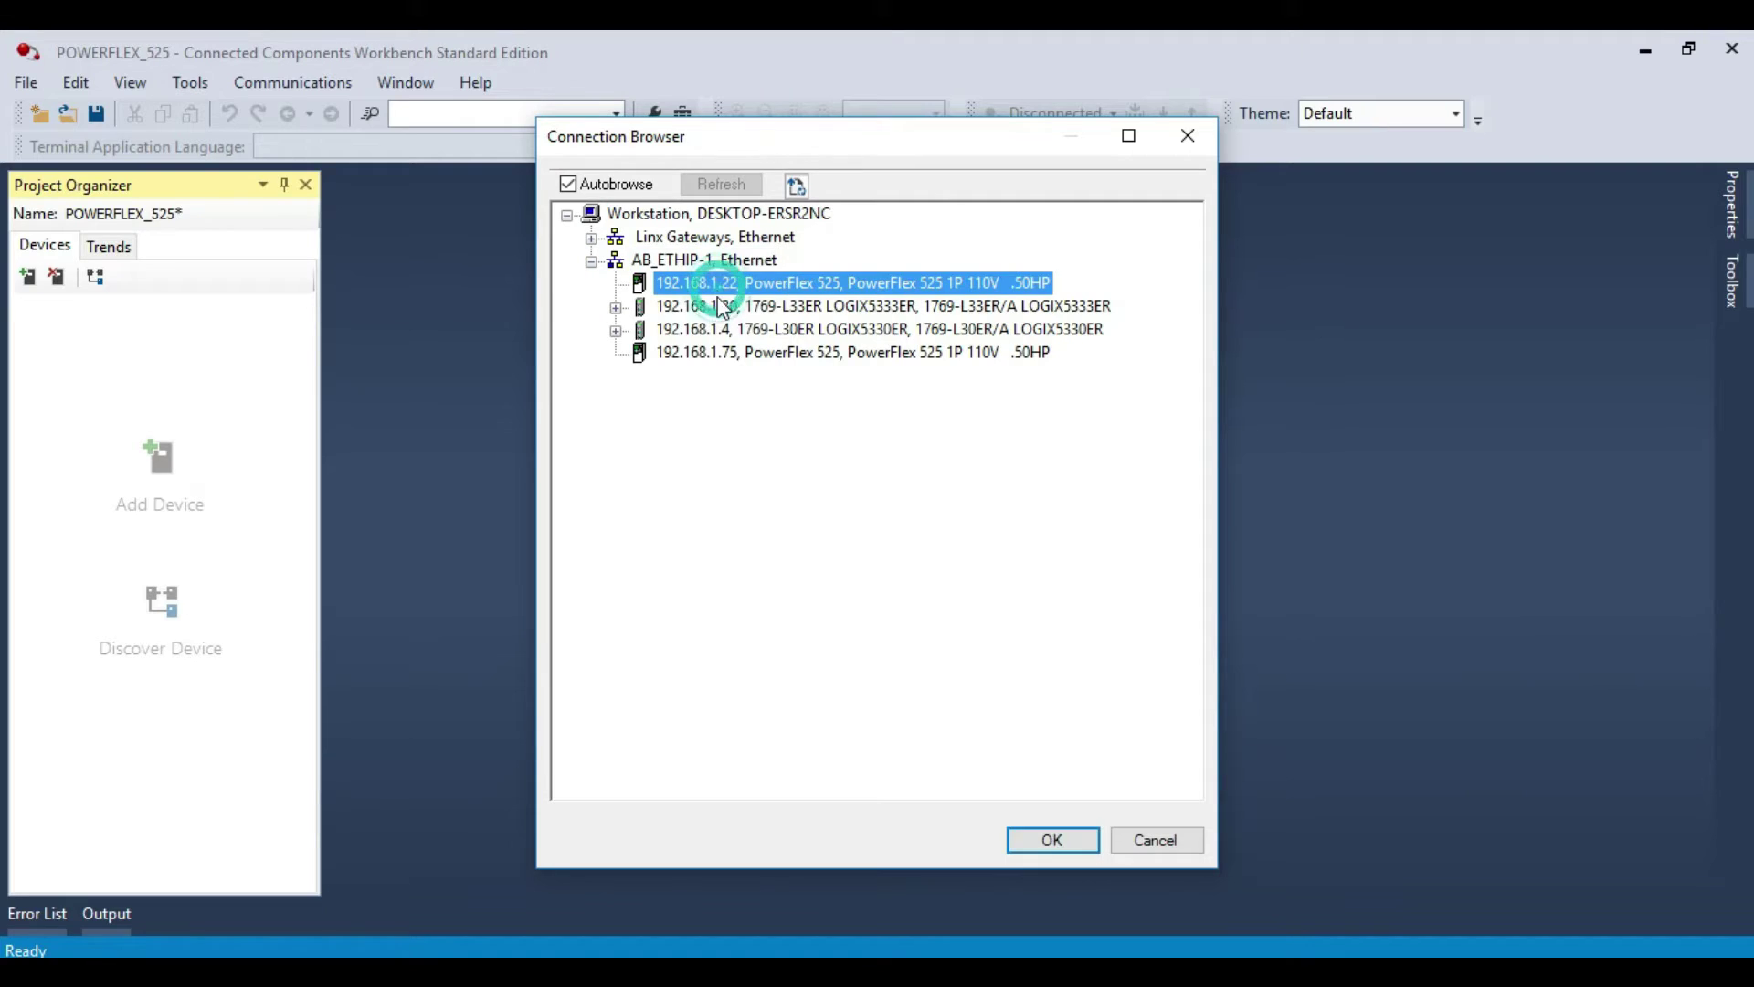
pyautogui.click(687, 356)
pyautogui.click(1053, 840)
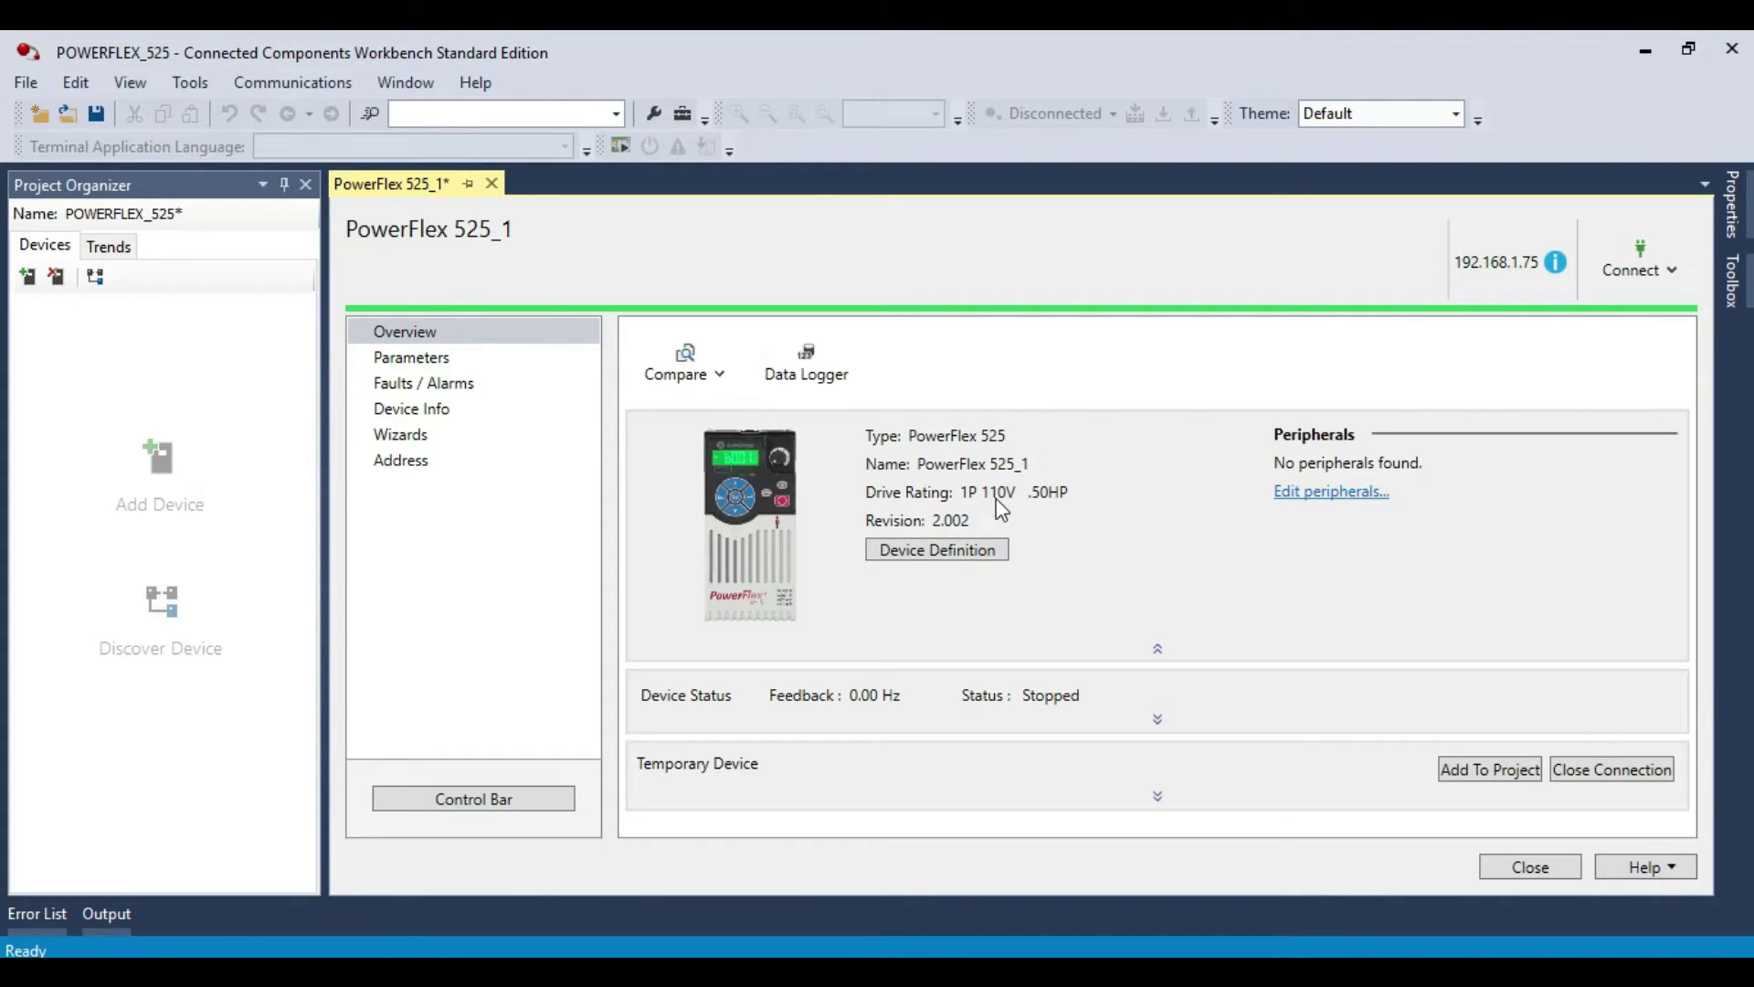
# - Show the Basic Program group of the drive's parameters
pyautogui.click(409, 362)
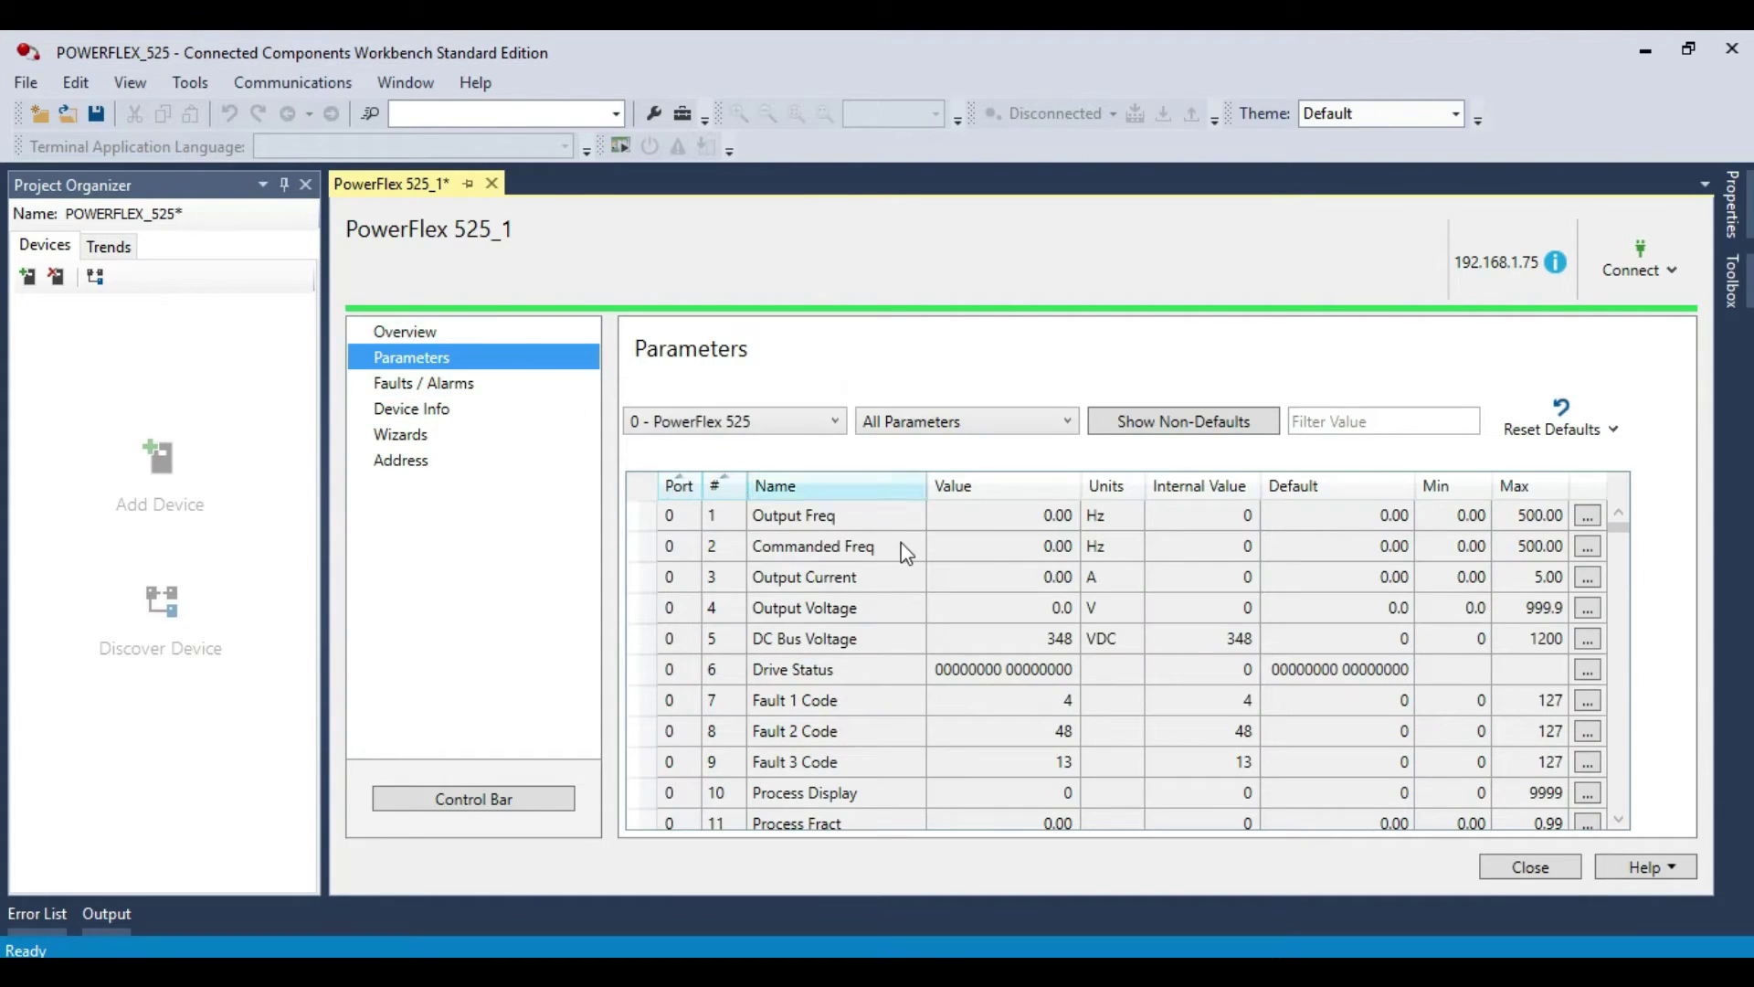
pyautogui.click(901, 420)
pyautogui.click(891, 470)
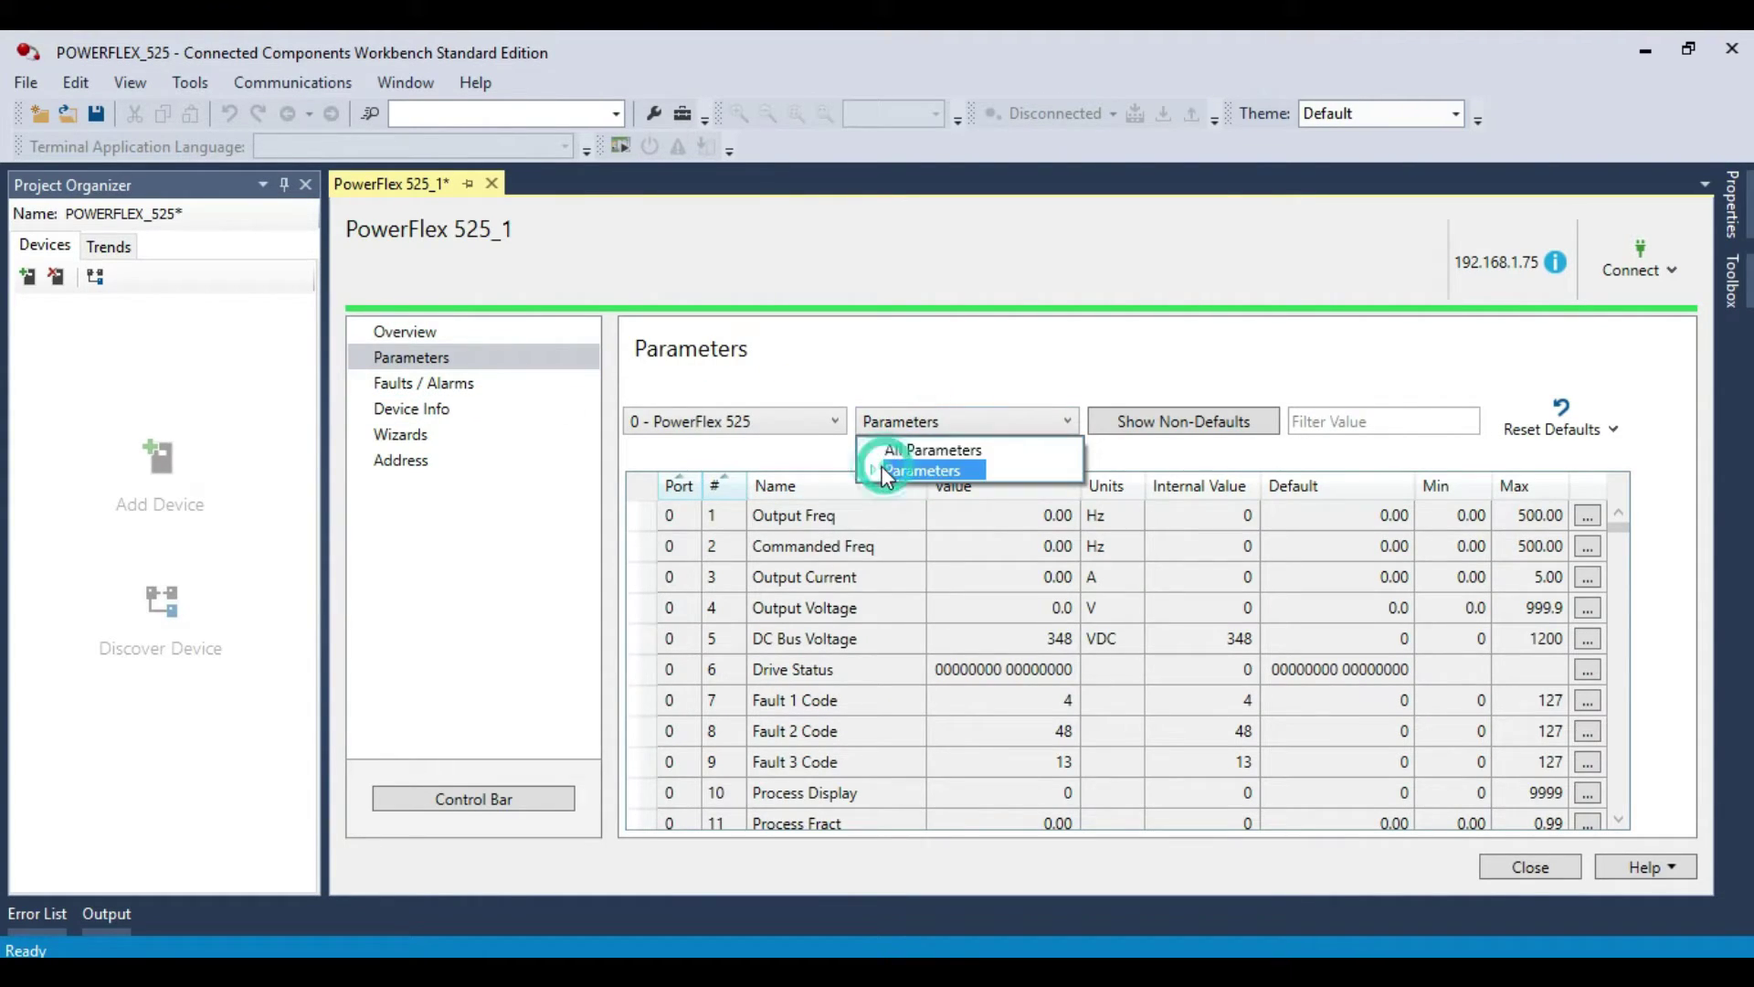
pyautogui.click(871, 469)
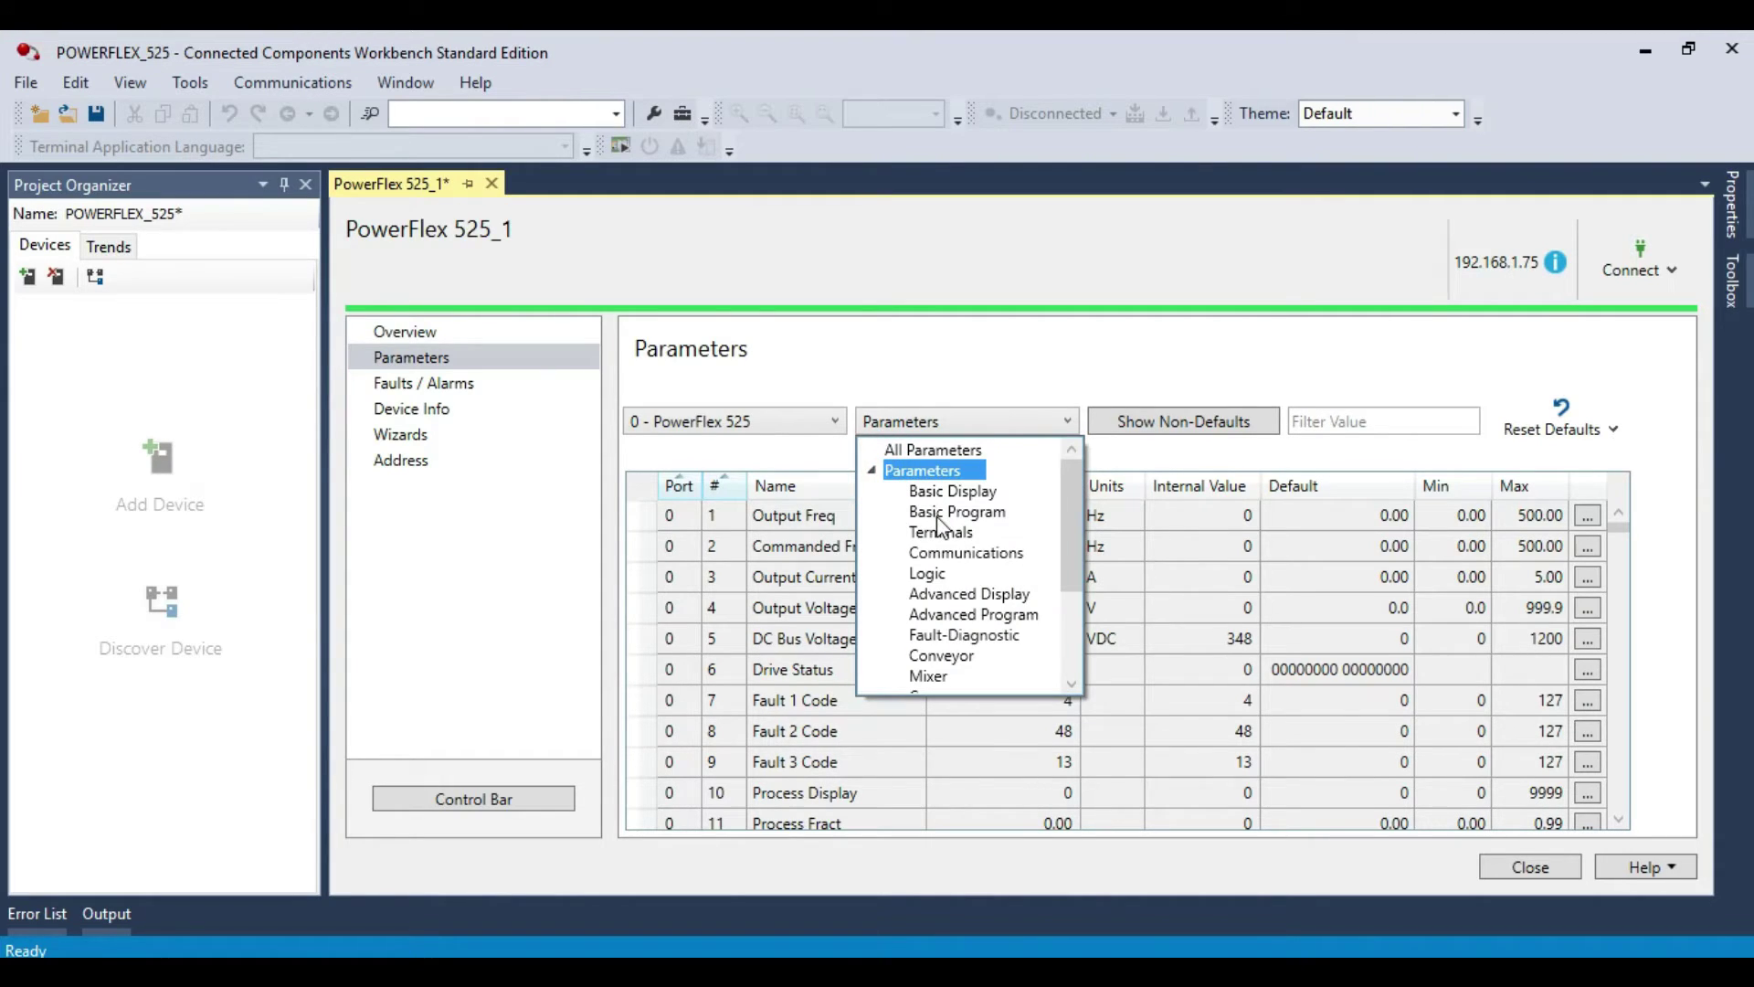
pyautogui.click(938, 513)
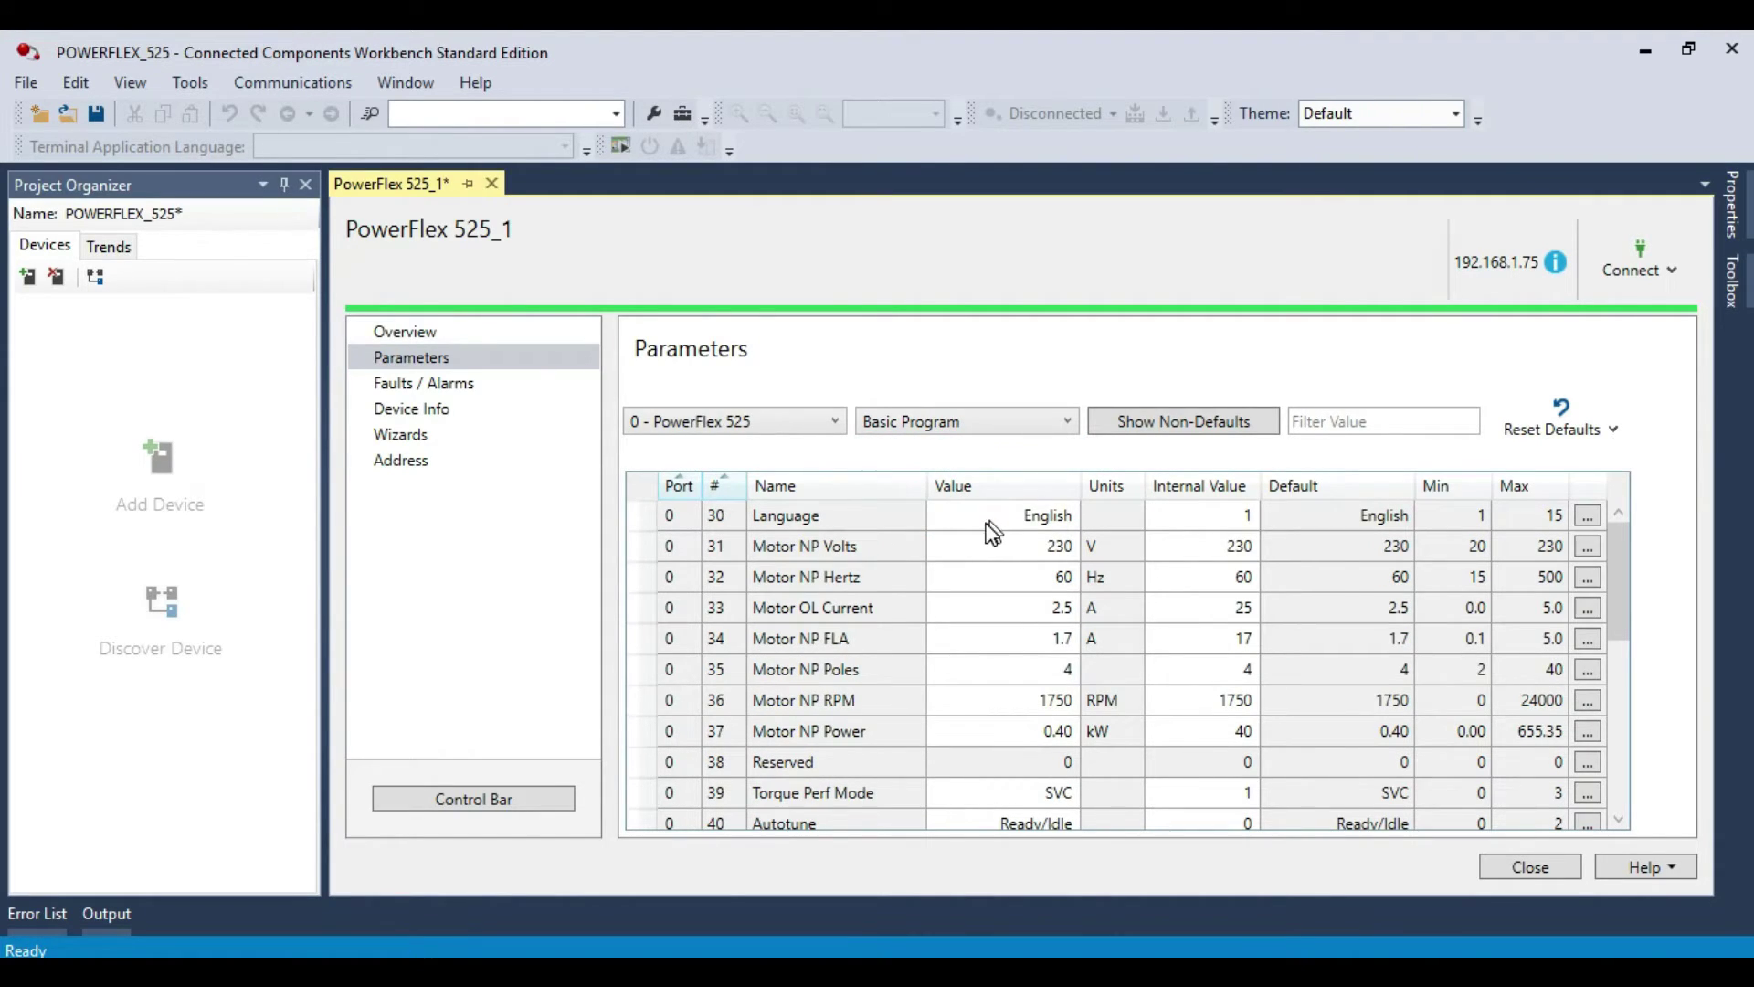
# - Set the Motor NP Volts parameter to 220 V and Motor NP Hertz to 50 Hz
pyautogui.doubleClick(1049, 546)
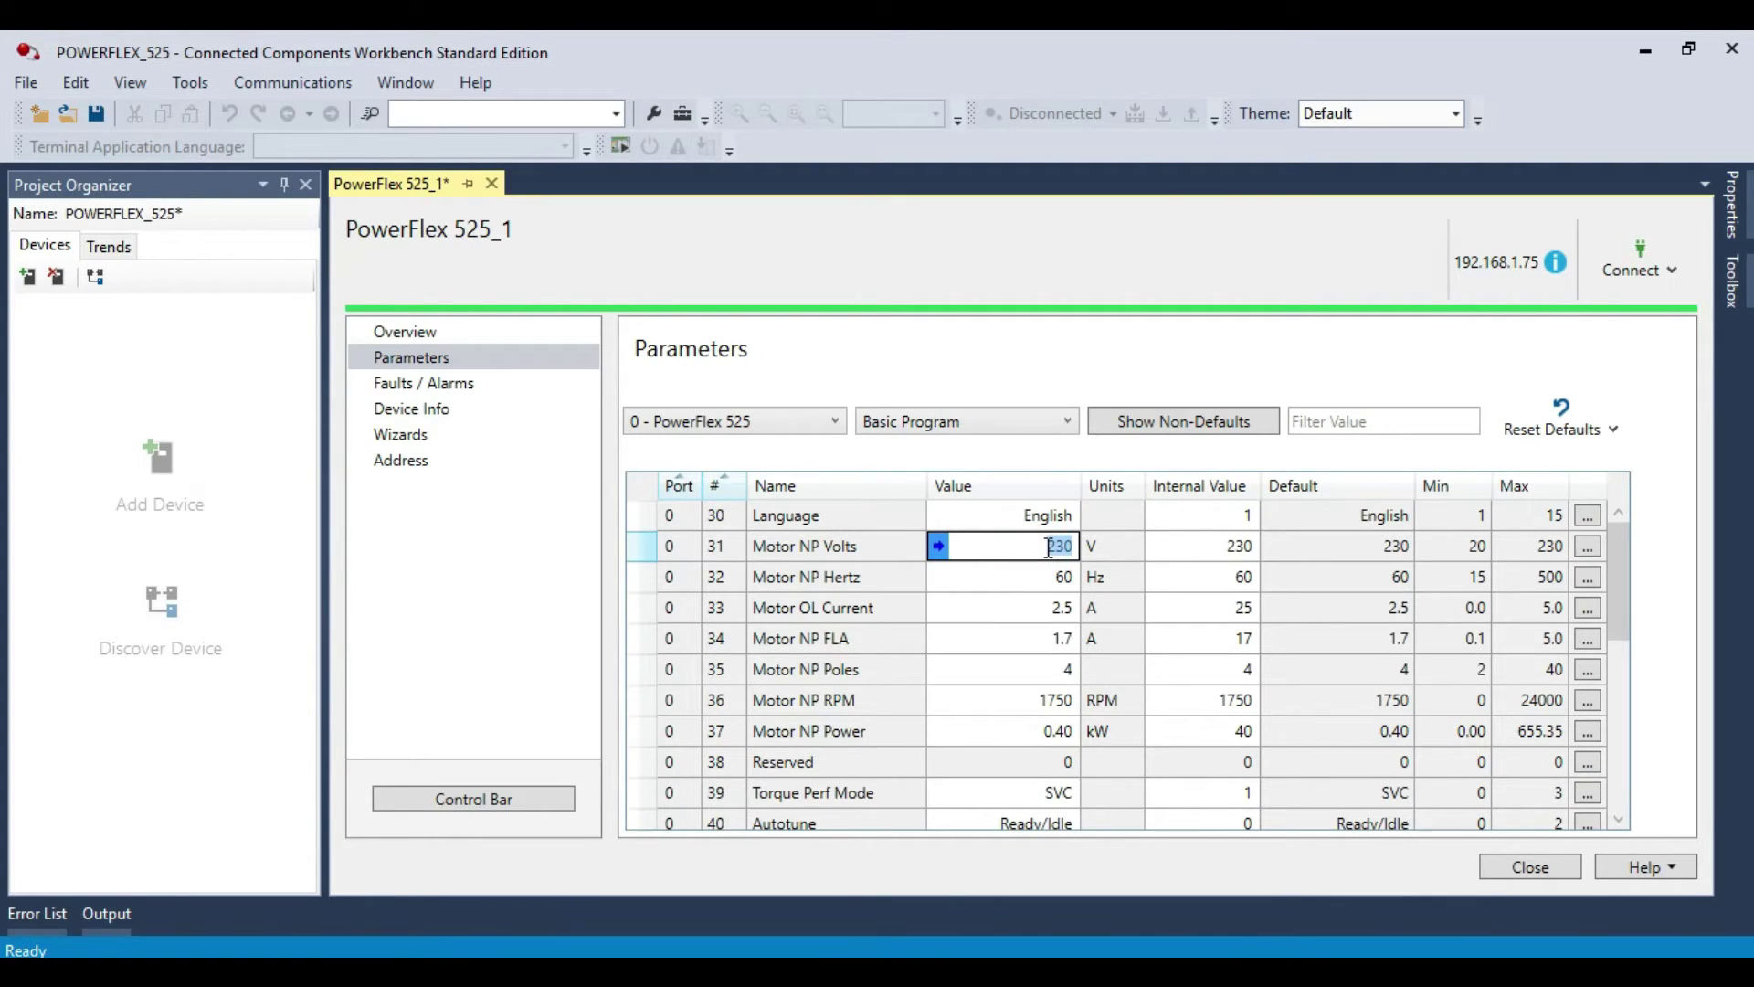
pyautogui.write('200')
pyautogui.press('BackSpace')
pyautogui.press('BackSpace')
pyautogui.write('20')
pyautogui.click(1051, 575)
pyautogui.write('50')
pyautogui.press('Return')
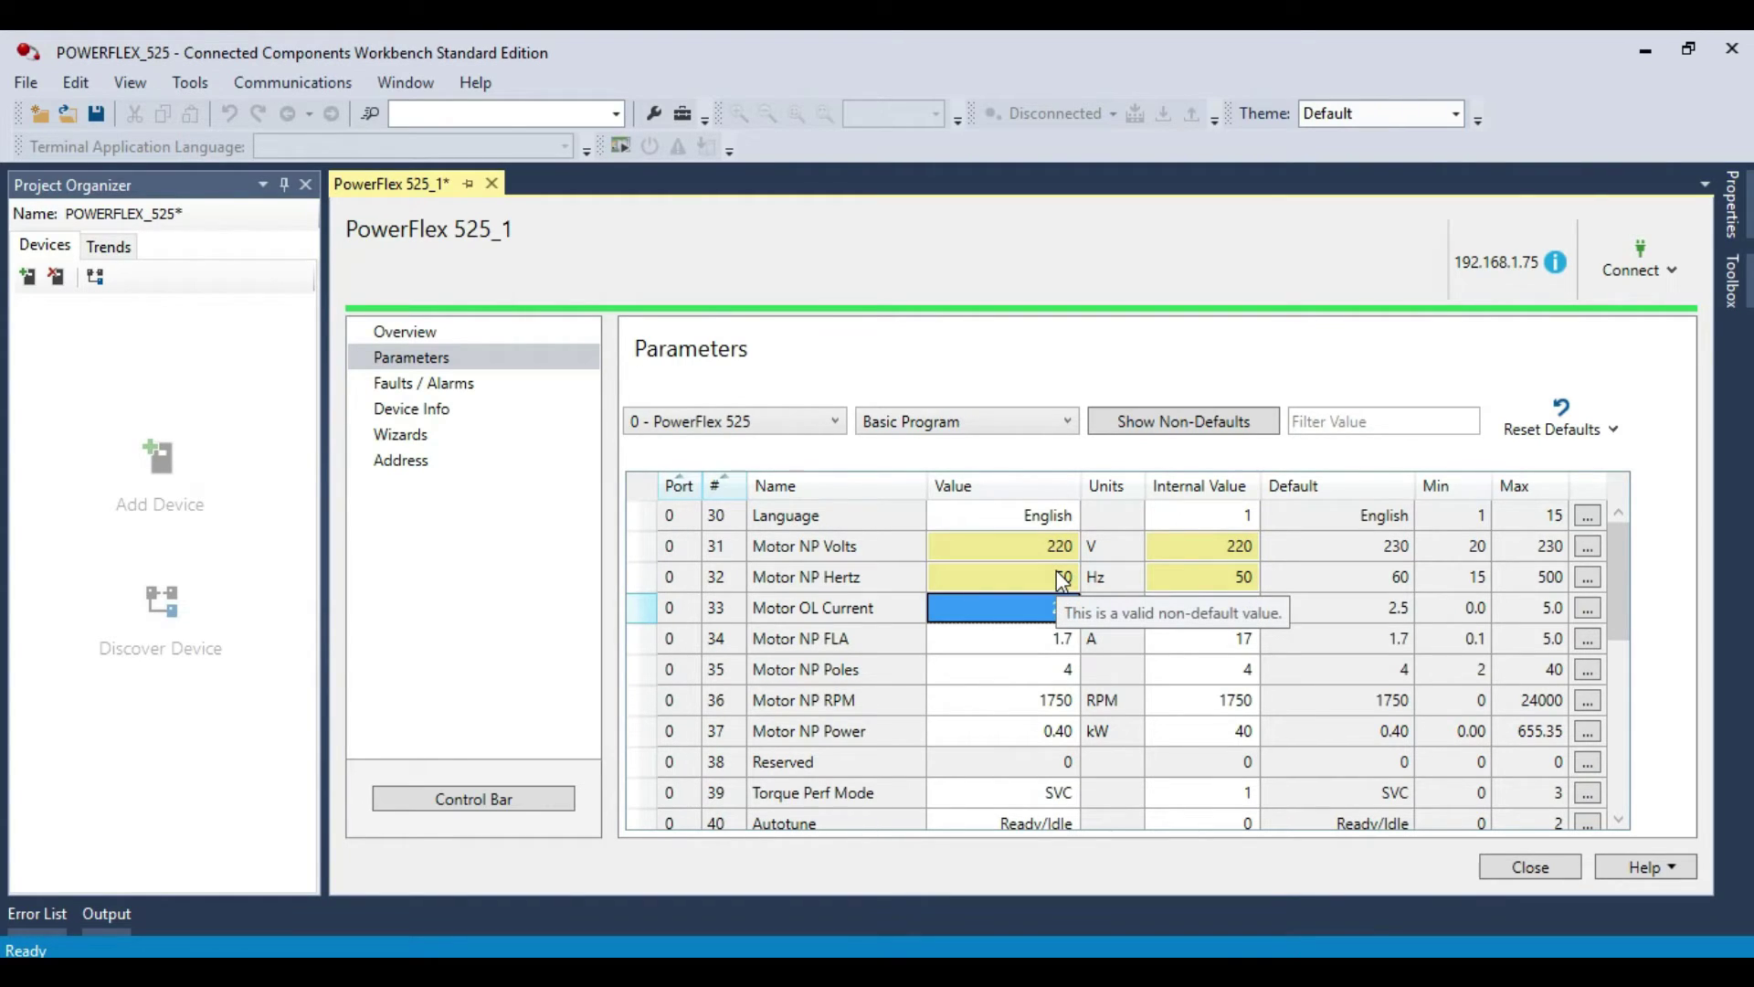
# - Set the Motor OL Current parameter of the 192.168.1.75 drive to 1.1 A
pyautogui.press('BackSpace')
pyautogui.write('1.1')
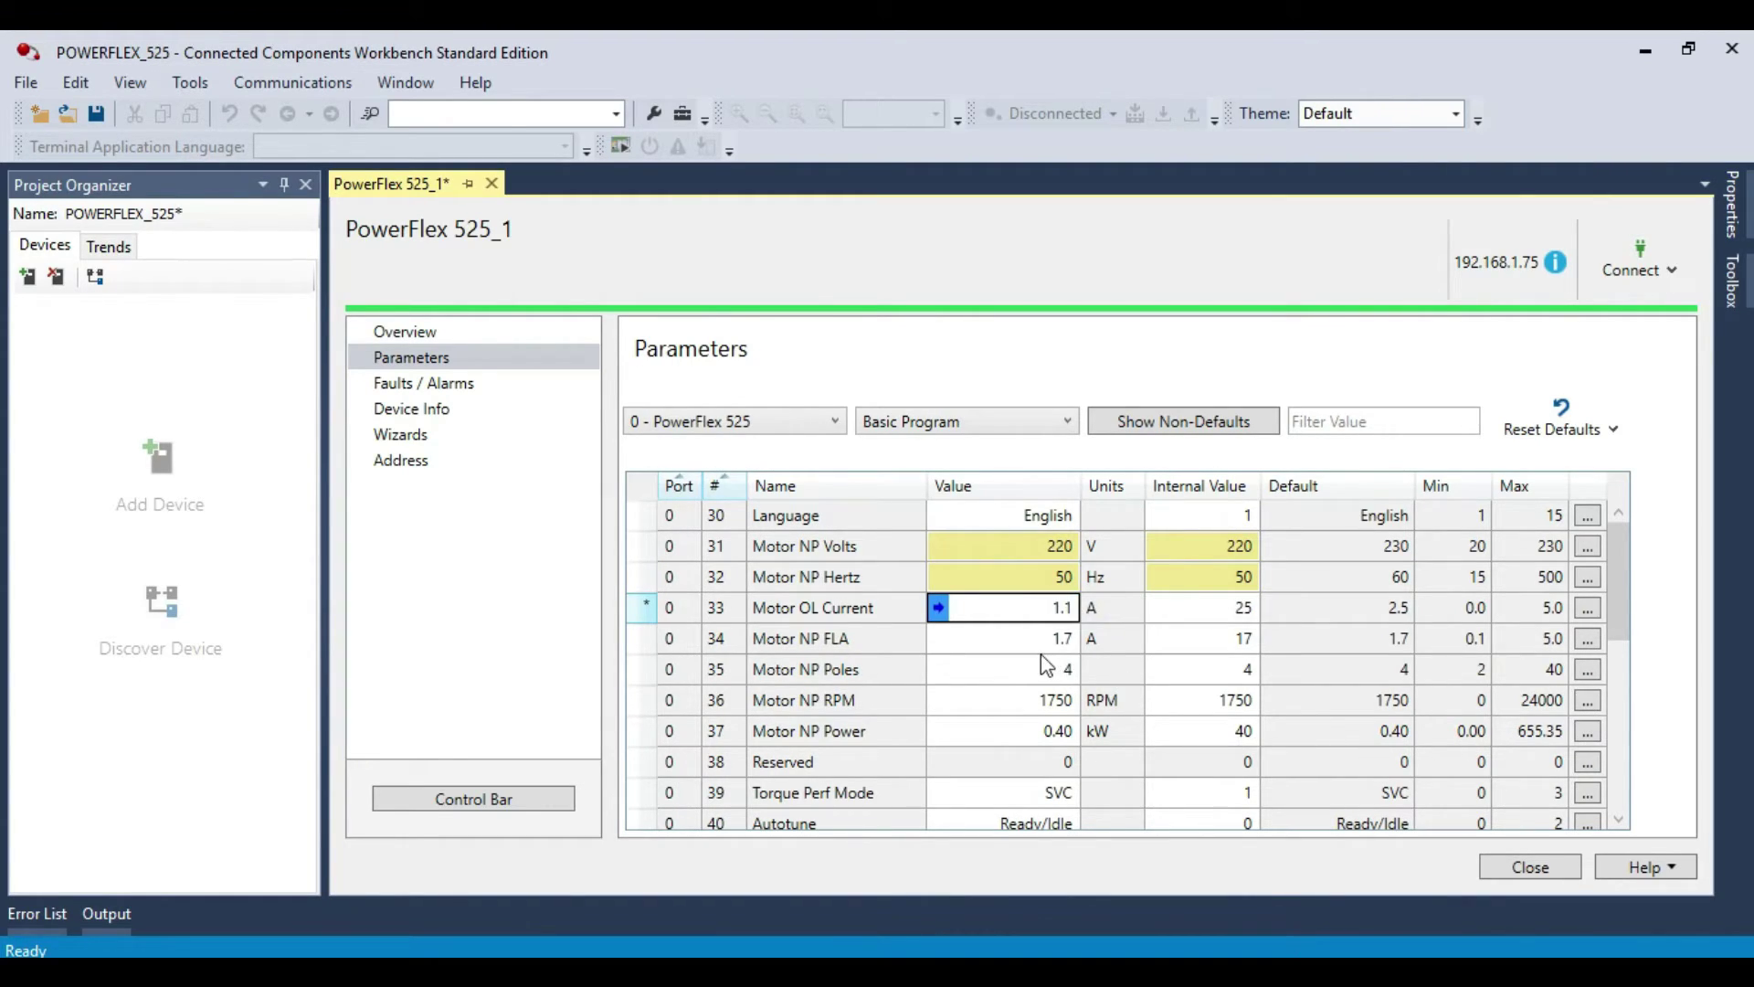
pyautogui.click(1046, 641)
# - Set the Motor NP RPM parameter to 1350 RPM and Motor NP Power to 0.25 kW
pyautogui.click(1034, 701)
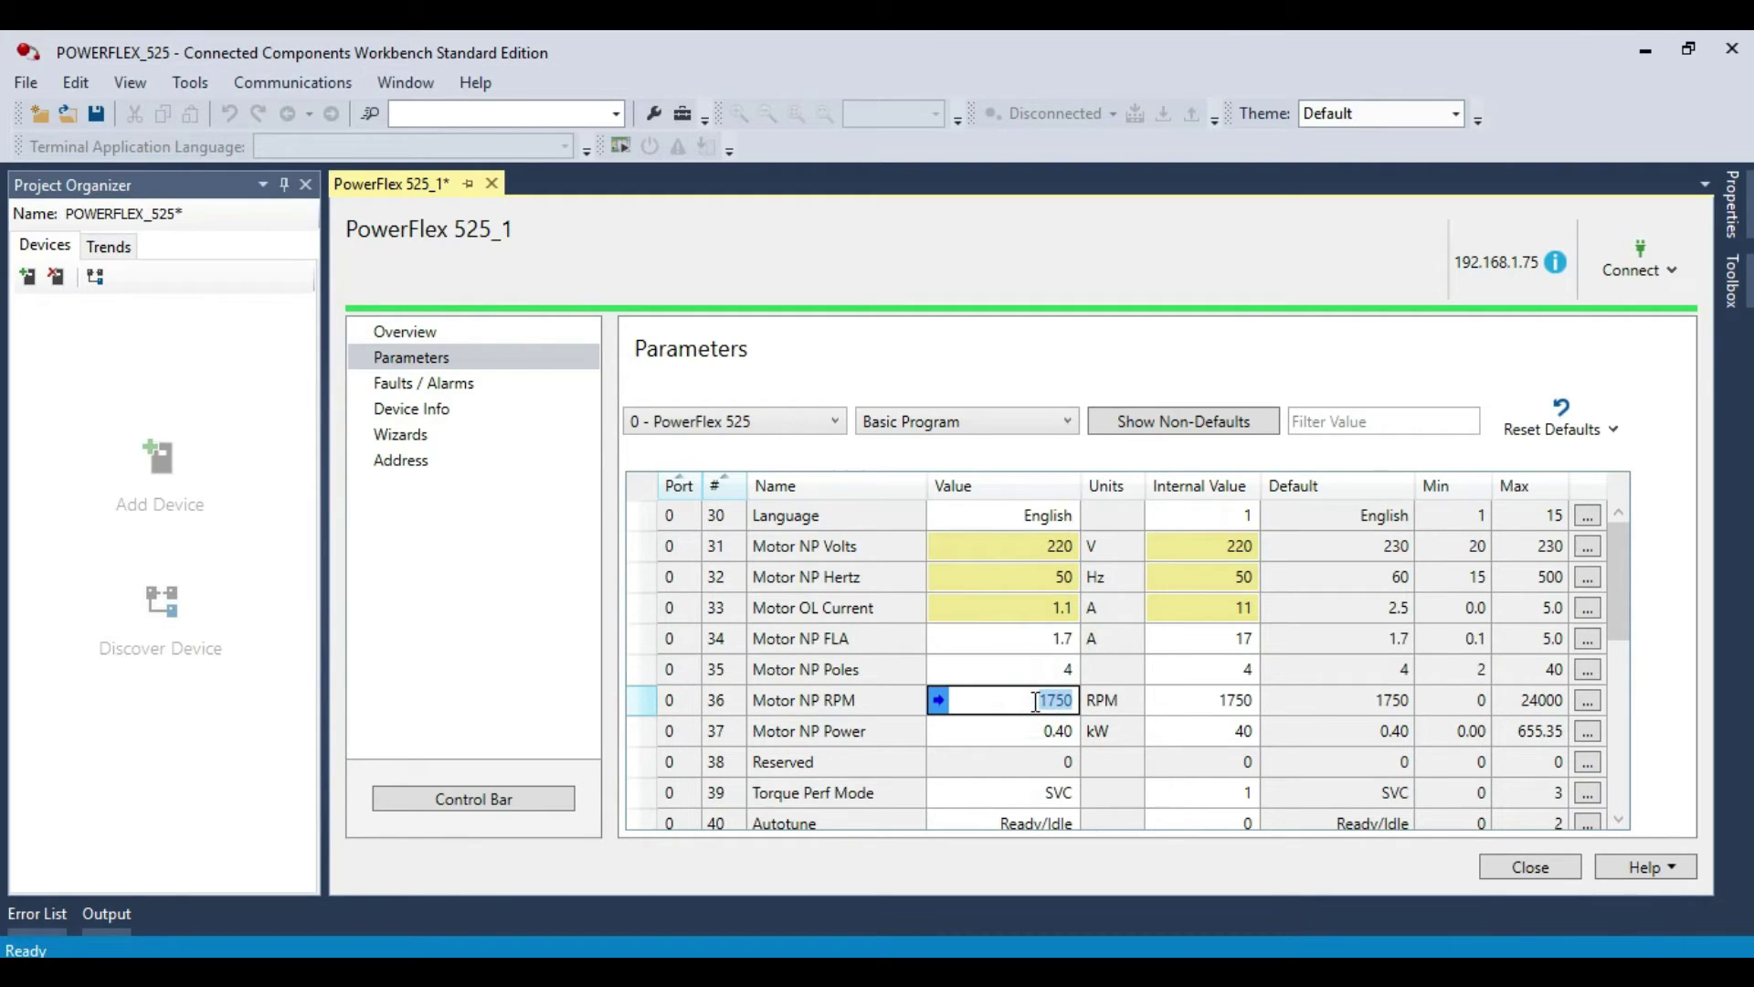
pyautogui.write('1350')
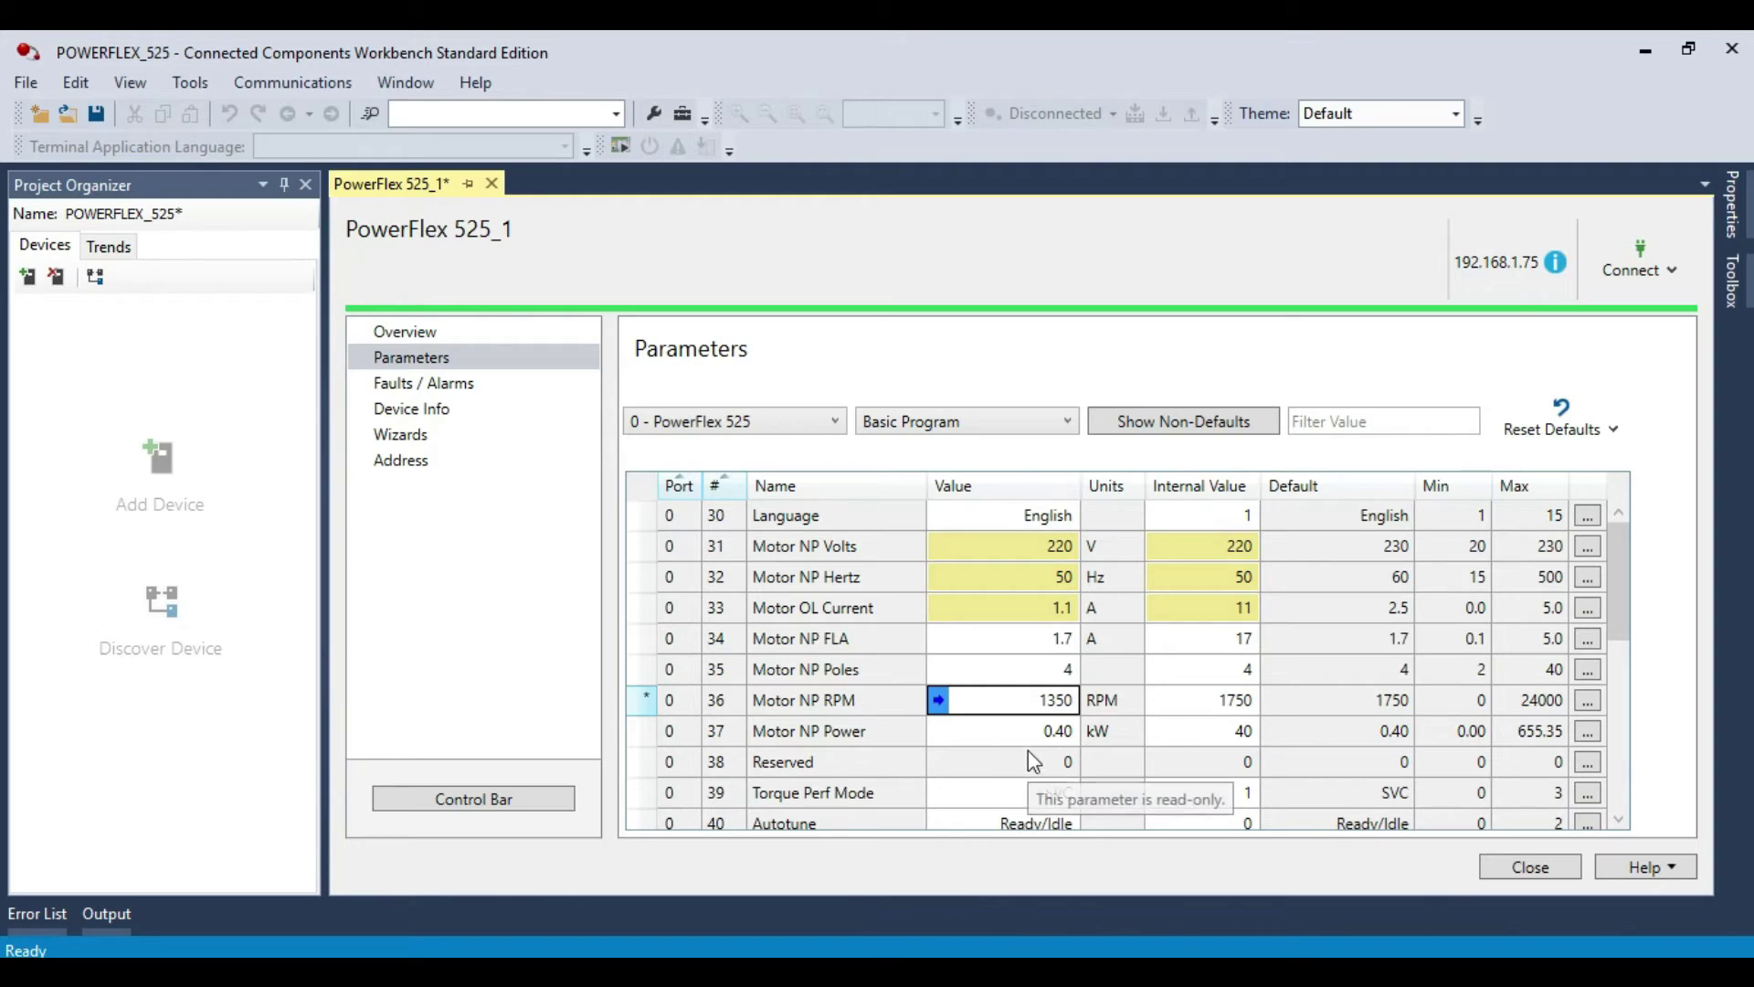
pyautogui.click(1051, 731)
pyautogui.press('BackSpace')
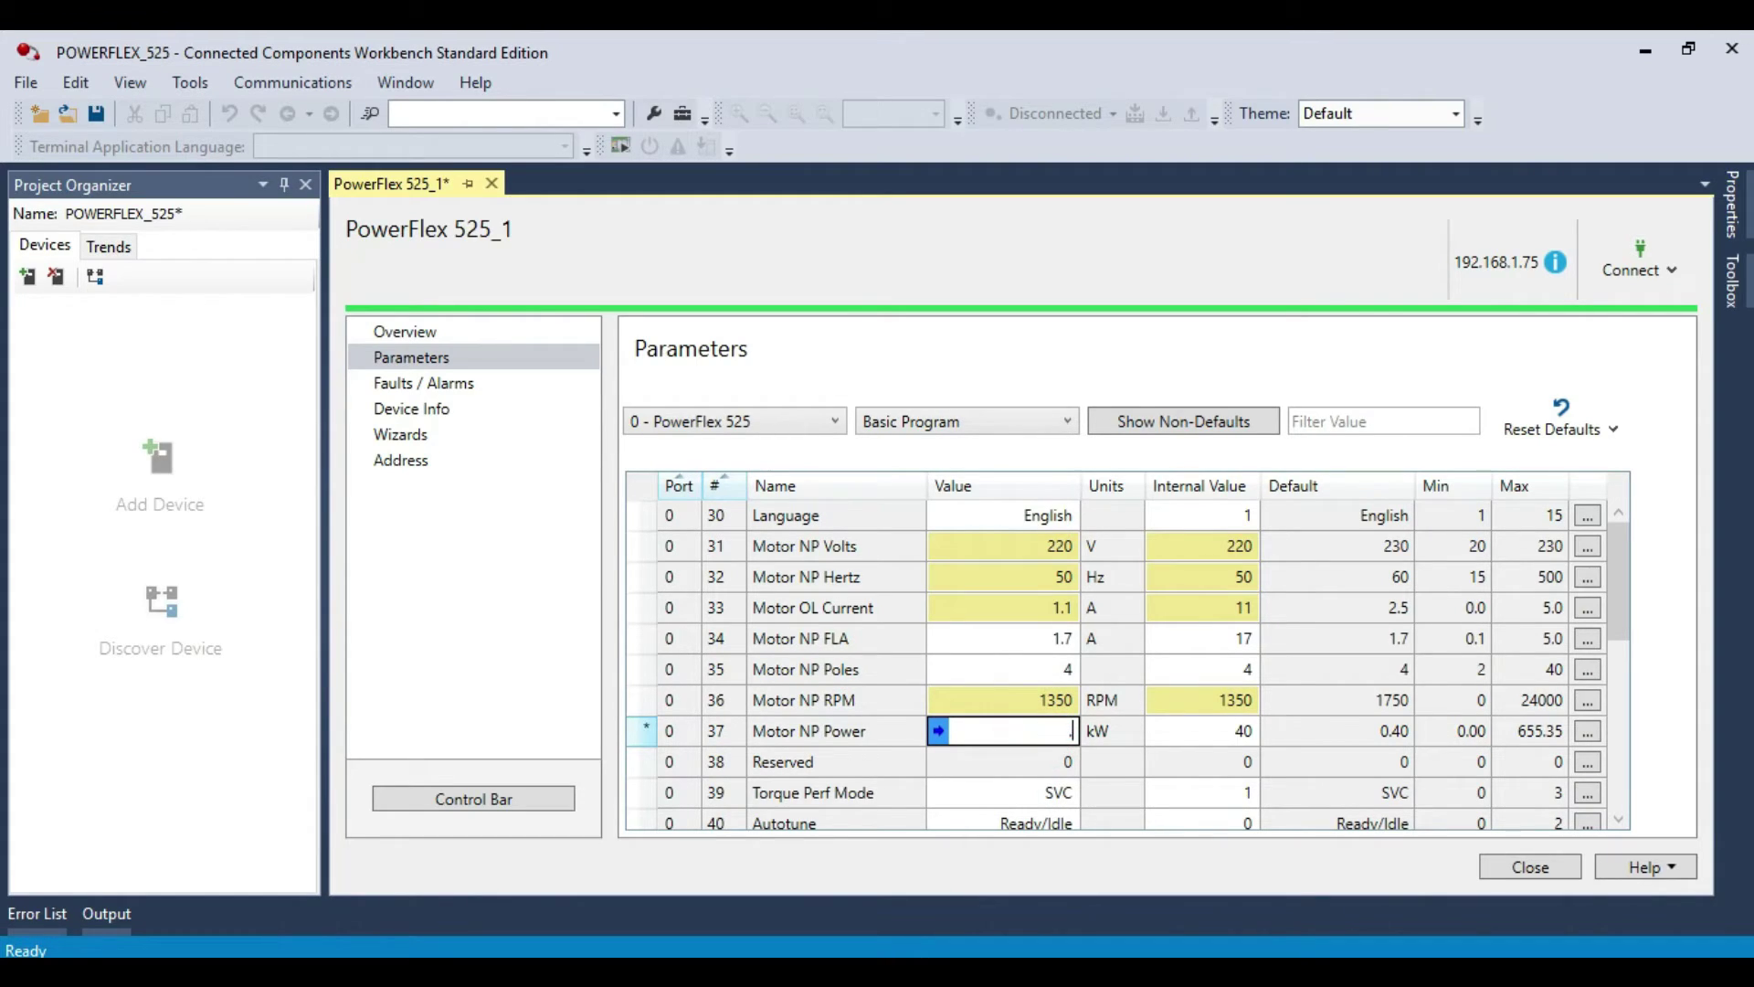
pyautogui.write('.25')
pyautogui.press('Return')
# - Set both the Accel Time 1 and Decel Time 1 parameters to 15 seconds
pyautogui.scroll(-2, 1027, 676)
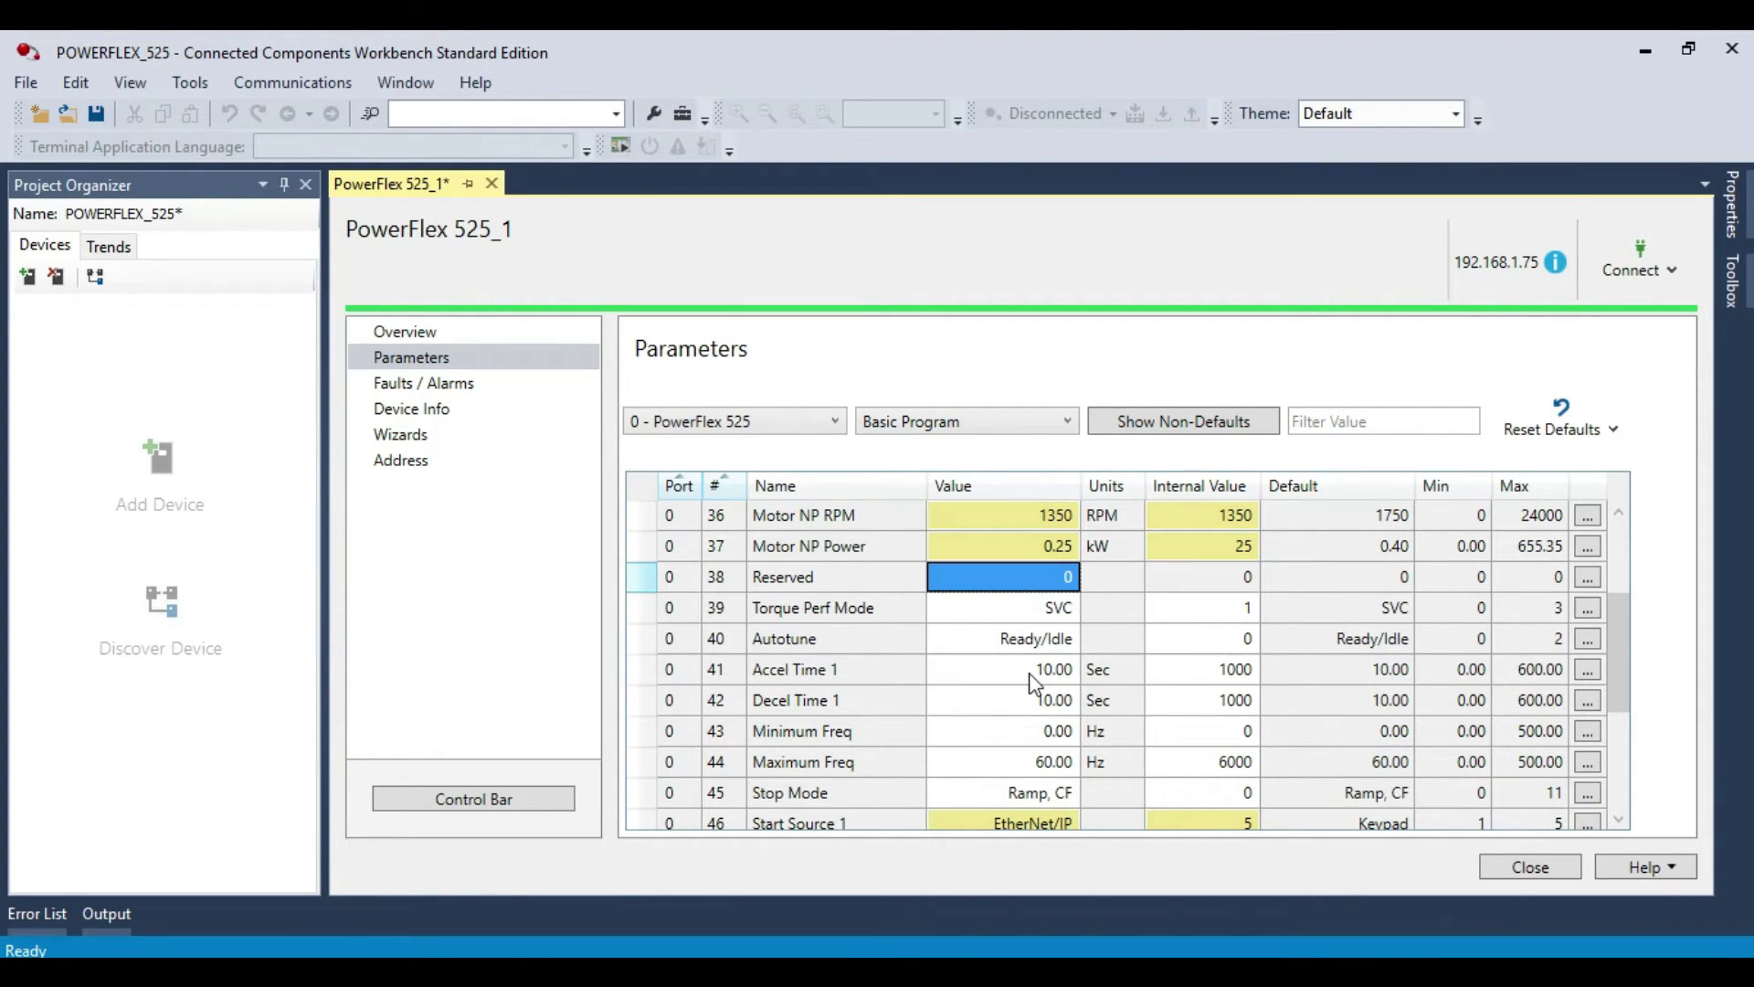
pyautogui.doubleClick(1039, 671)
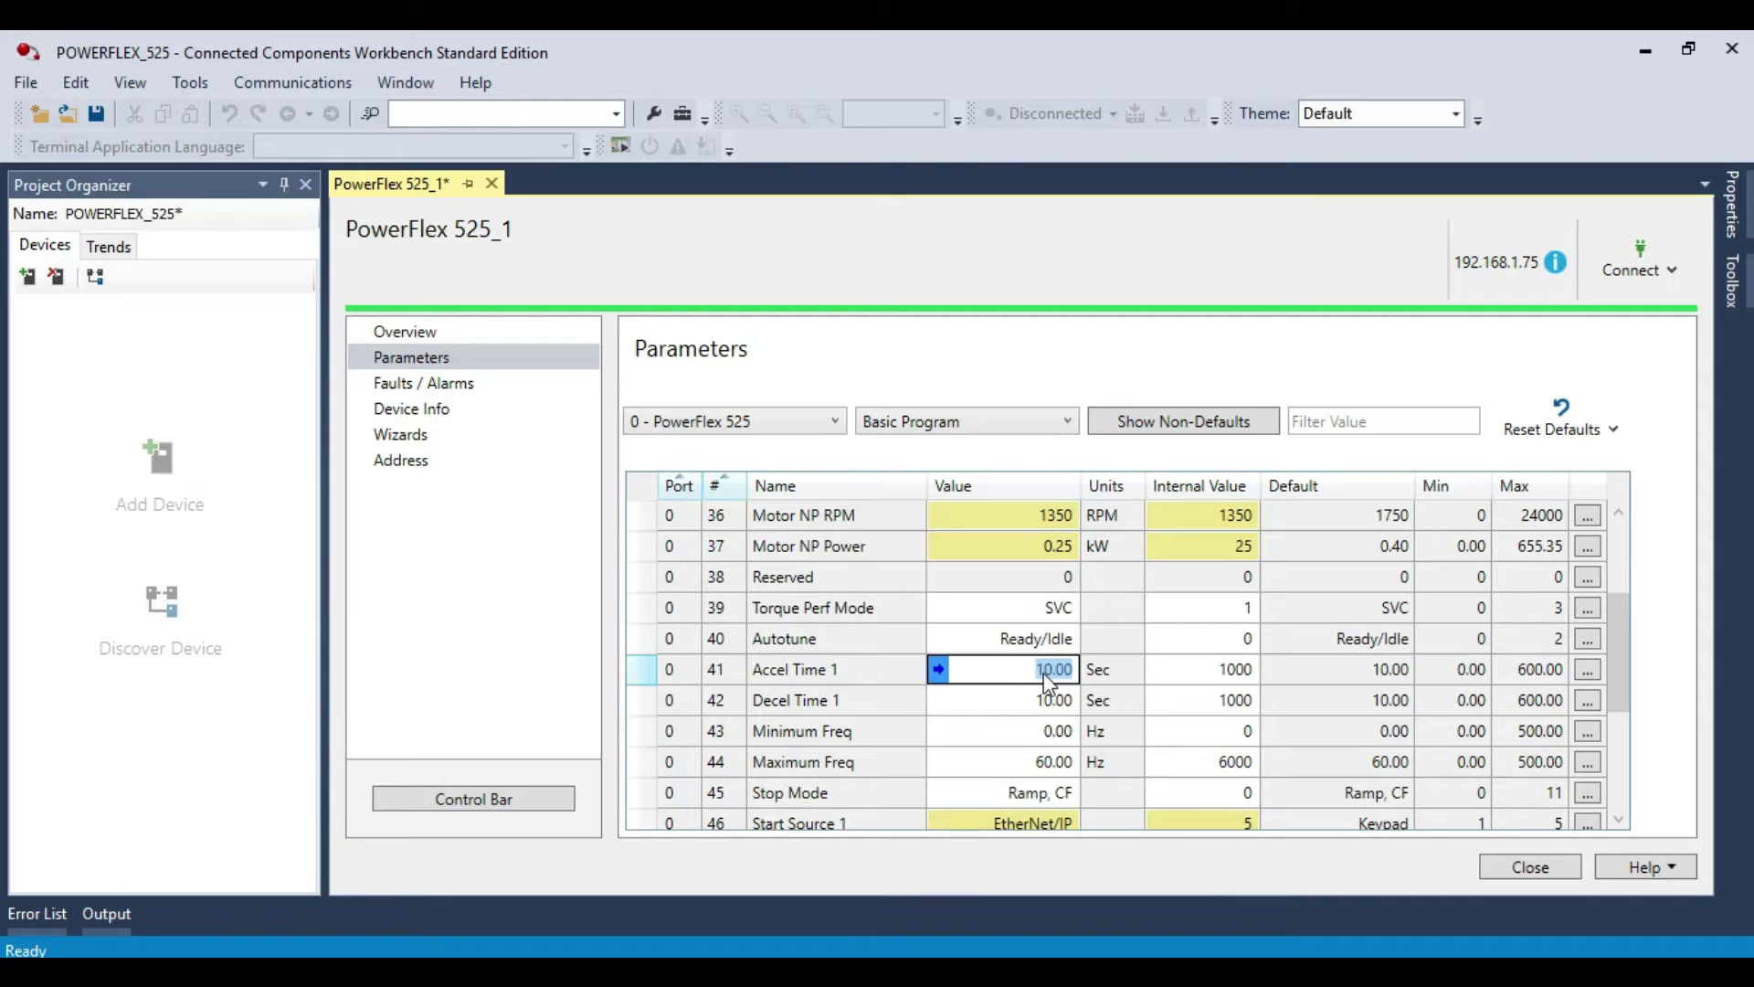
pyautogui.write('15')
pyautogui.press('Return')
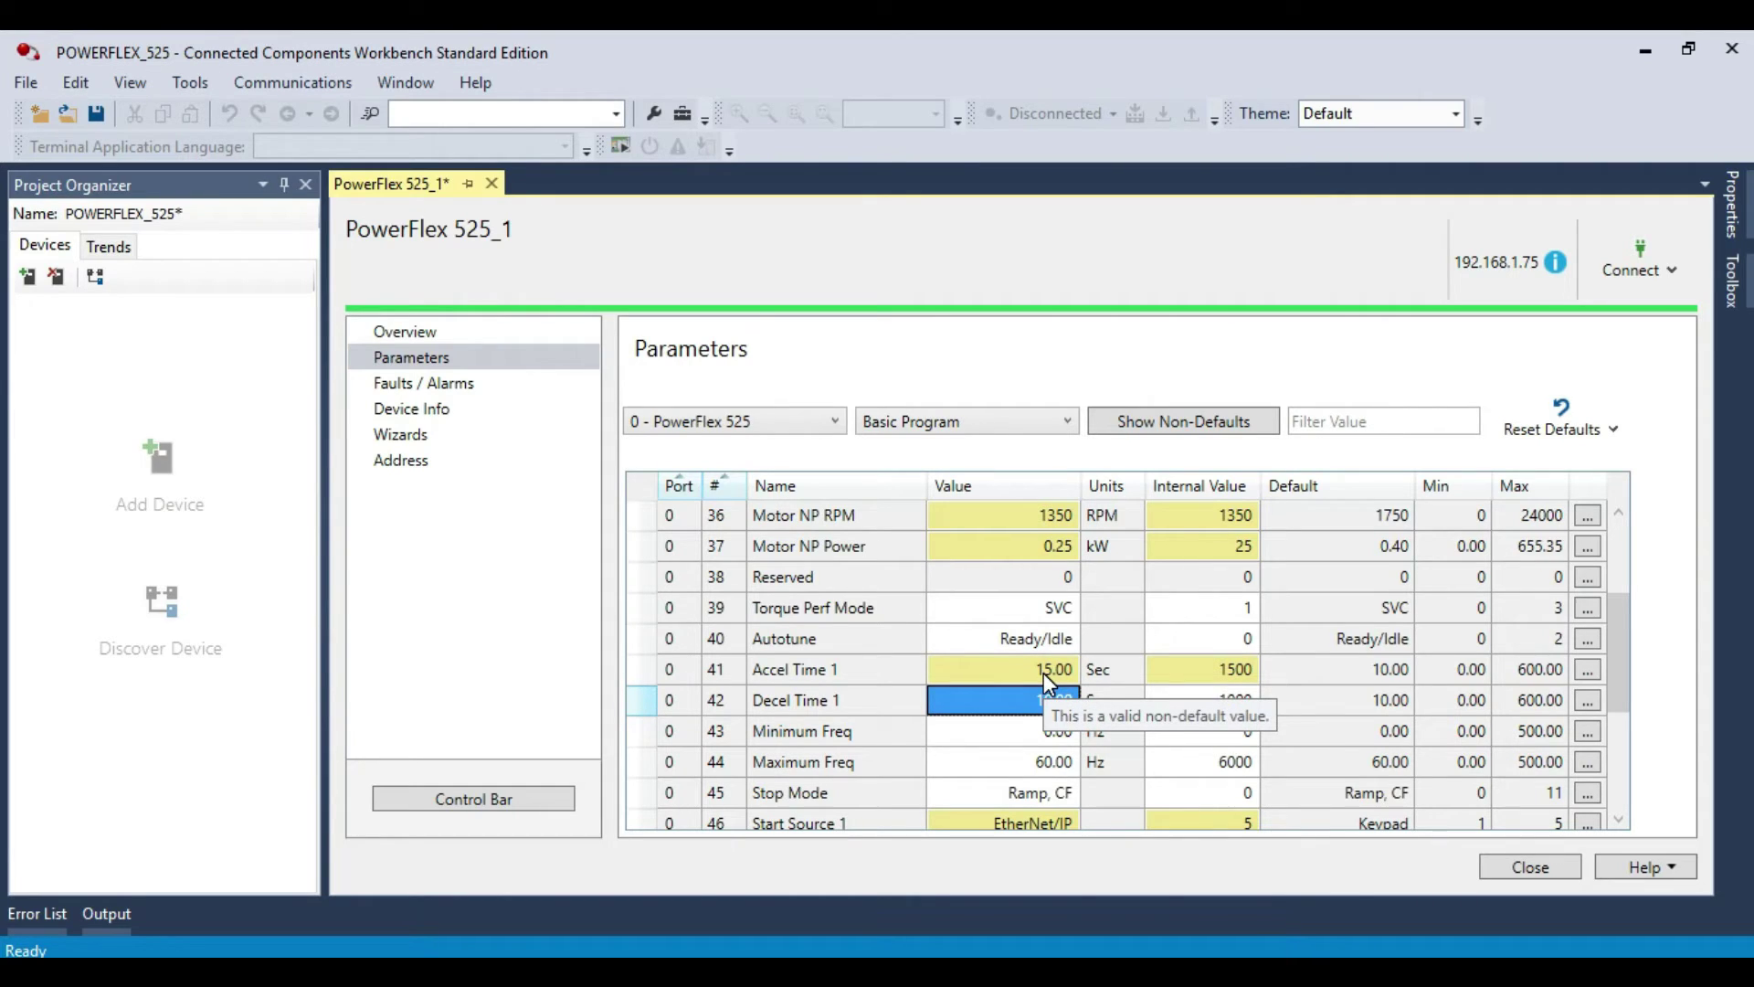
pyautogui.write('15')
pyautogui.press('Return')
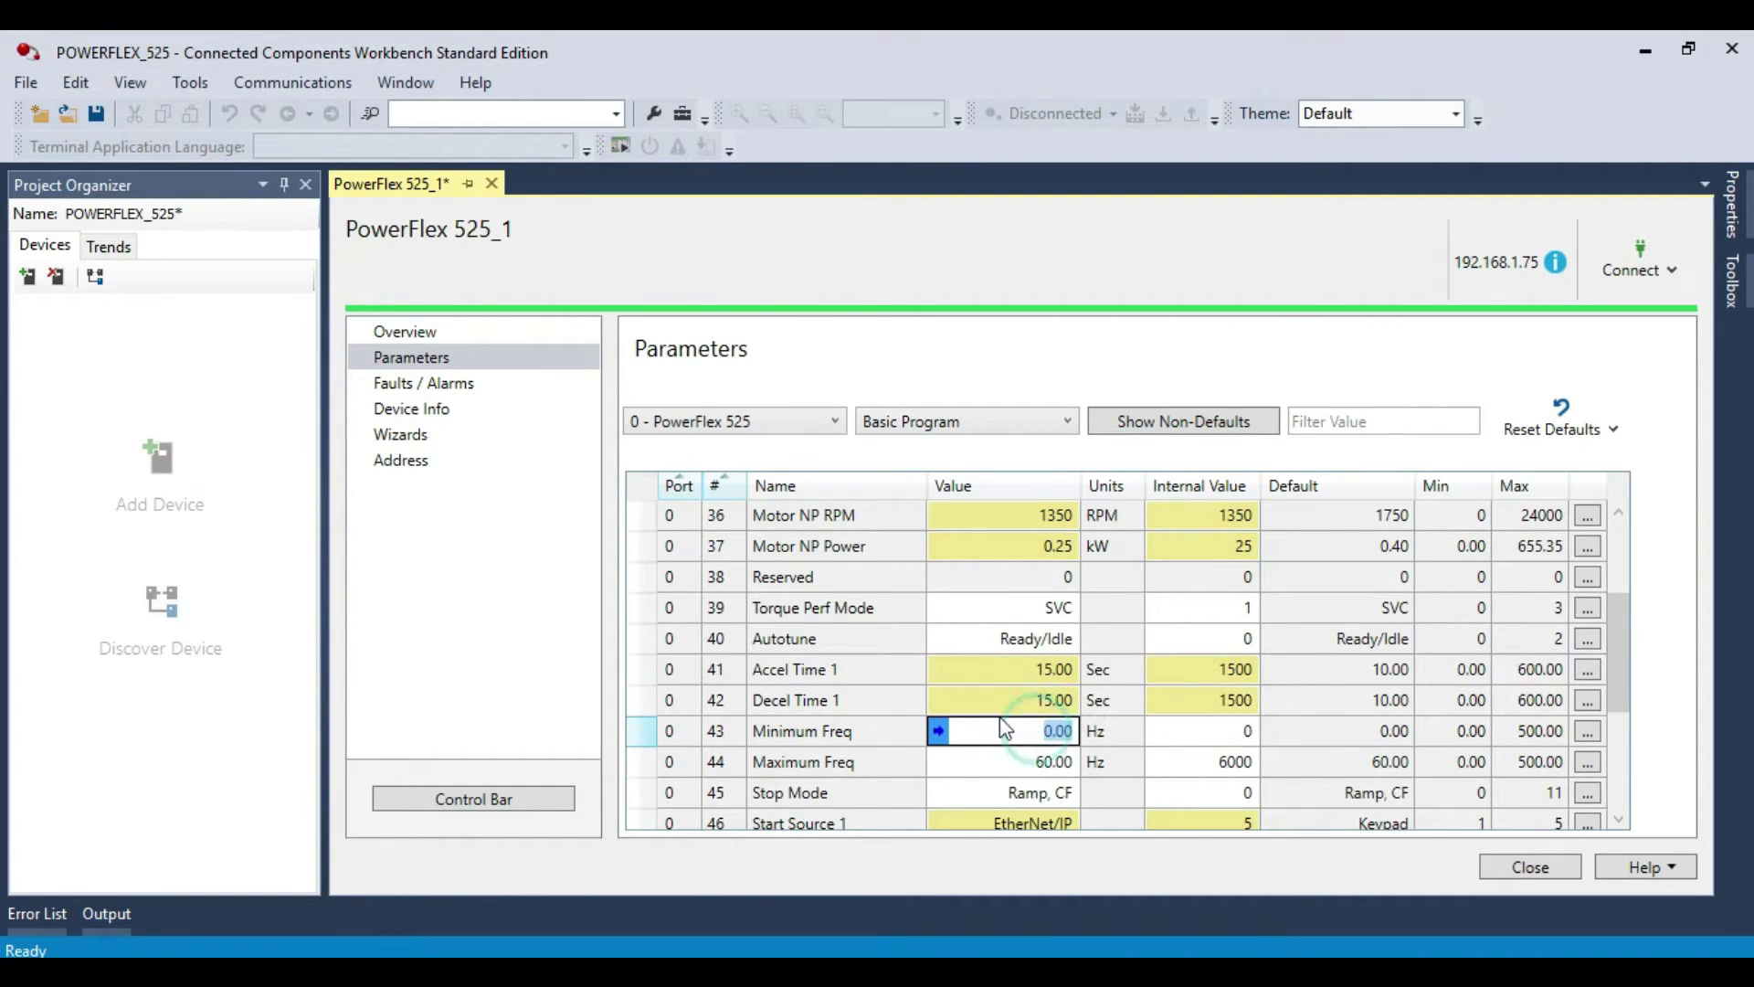
# - Enable control of the 192.168.1.75 drive, run its motor at a 60 Hz speed reference, and stop it
pyautogui.scroll(-2, 1001, 710)
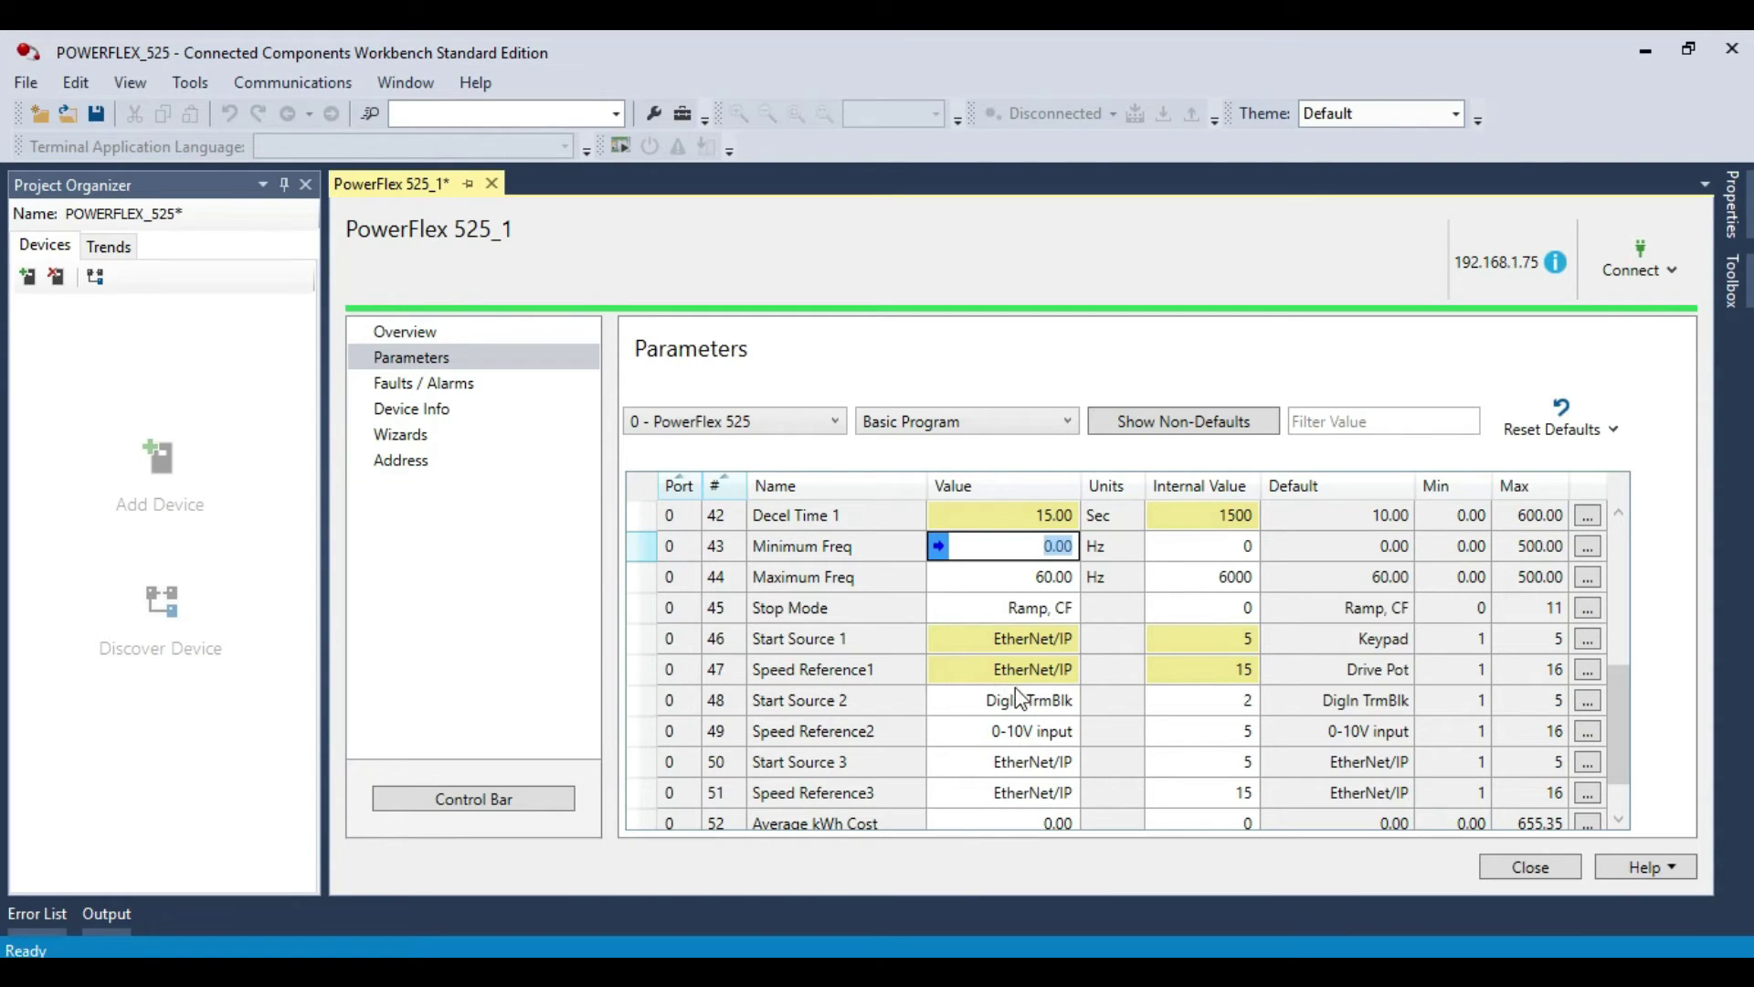
pyautogui.scroll(1, 1005, 684)
pyautogui.scroll(3, 1006, 683)
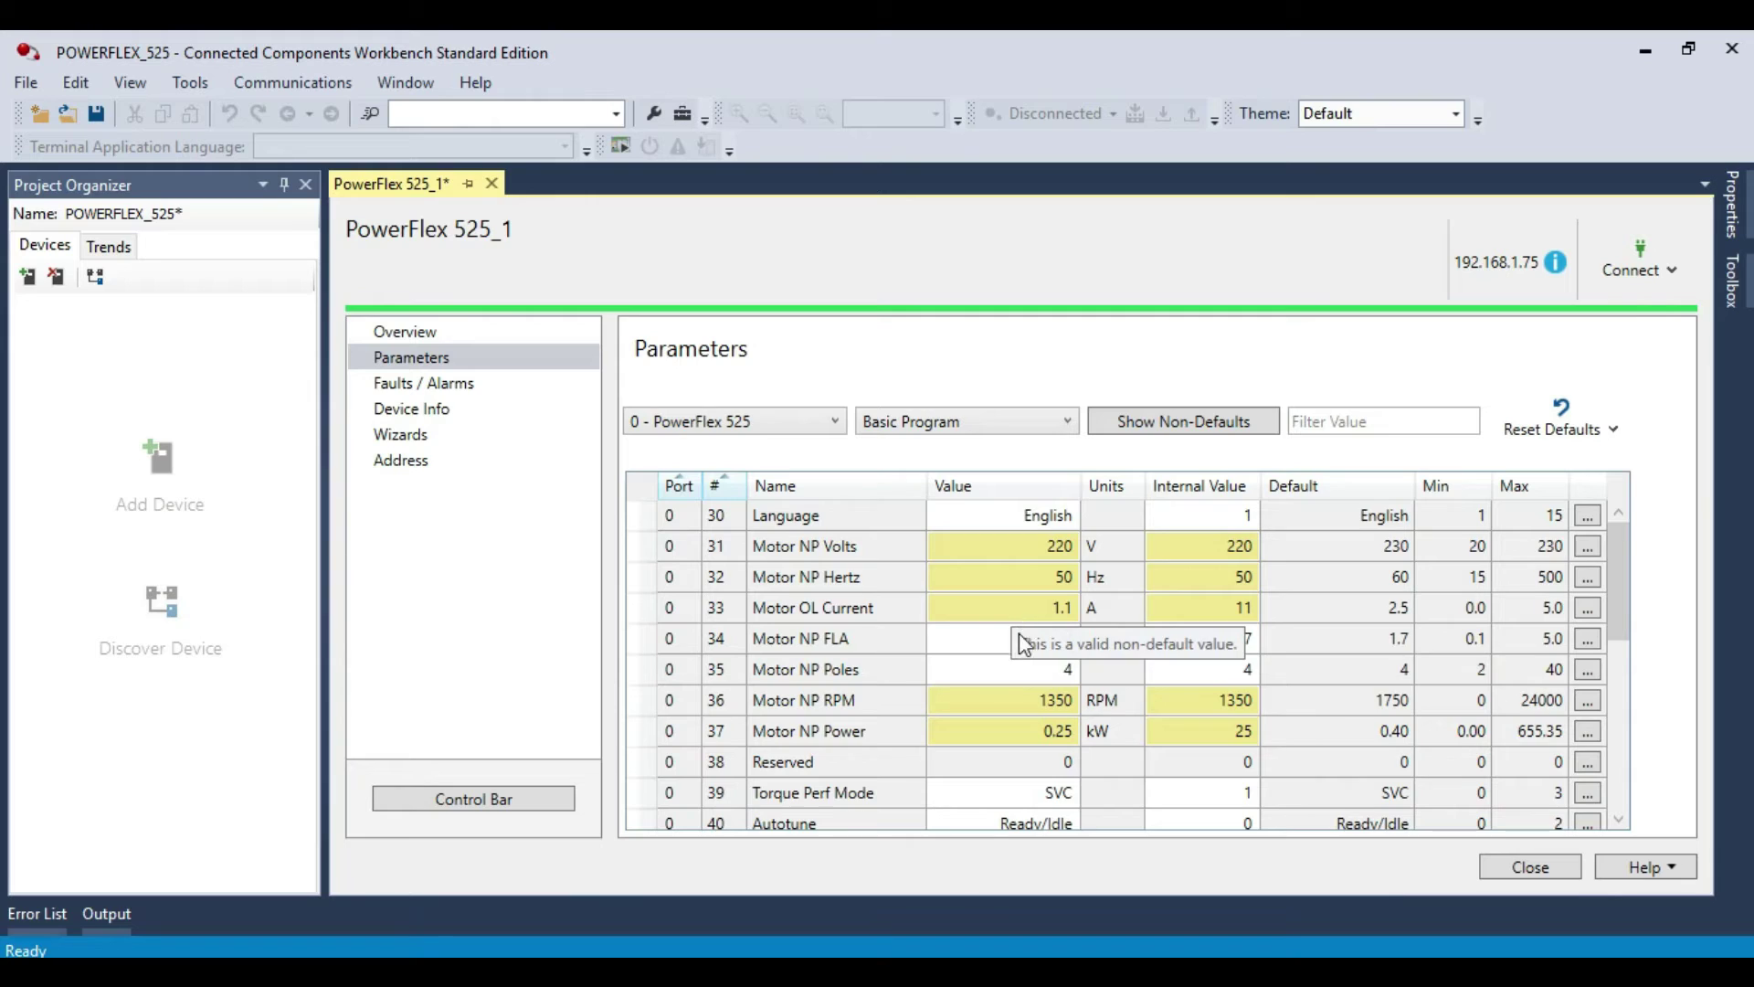
pyautogui.scroll(-1, 1017, 640)
pyautogui.scroll(-1, 1025, 728)
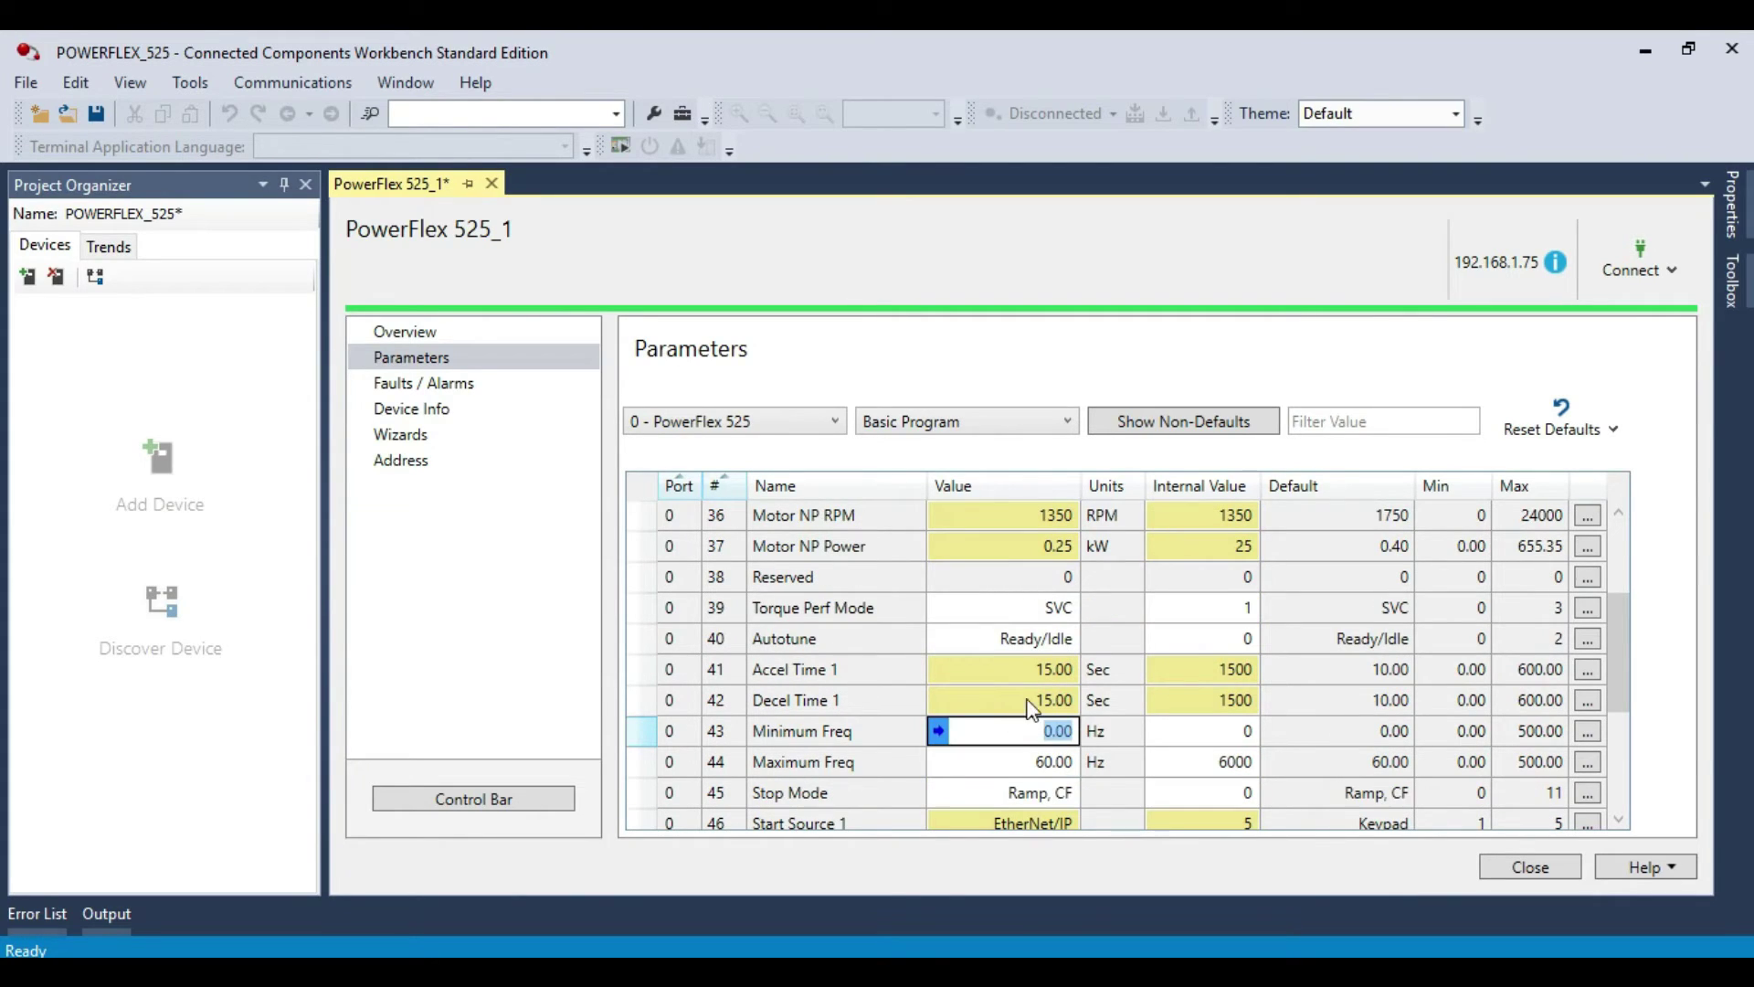
pyautogui.click(539, 801)
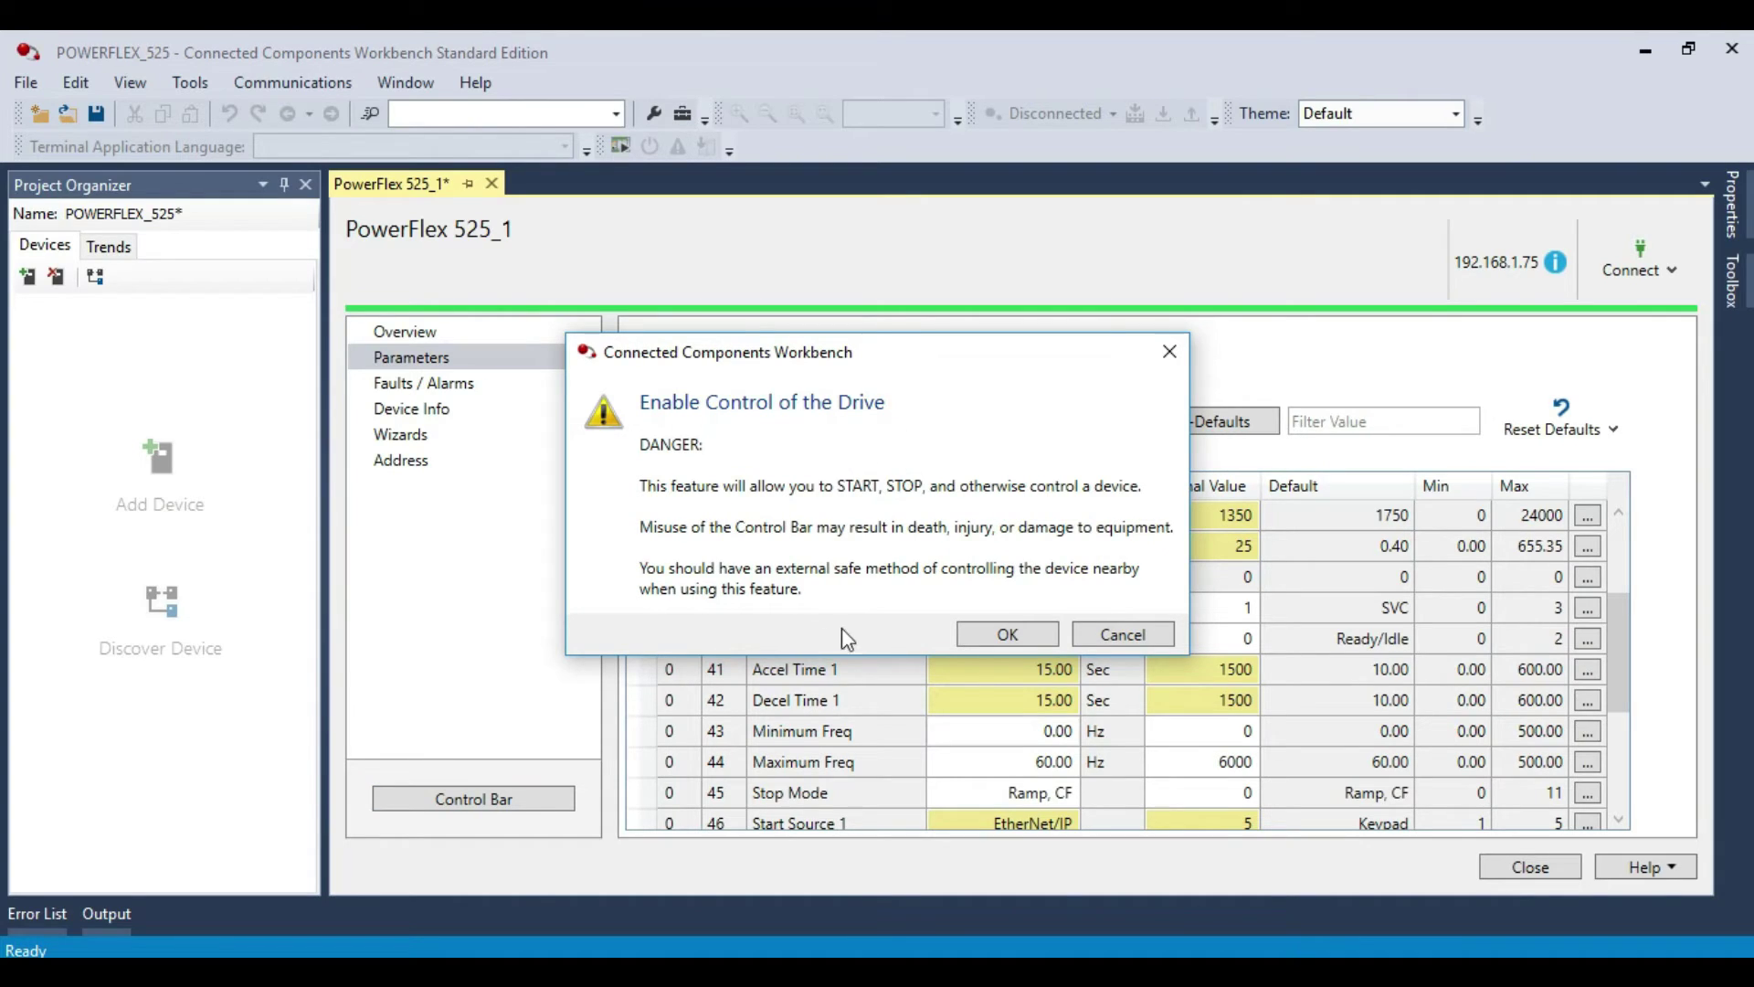
pyautogui.click(996, 634)
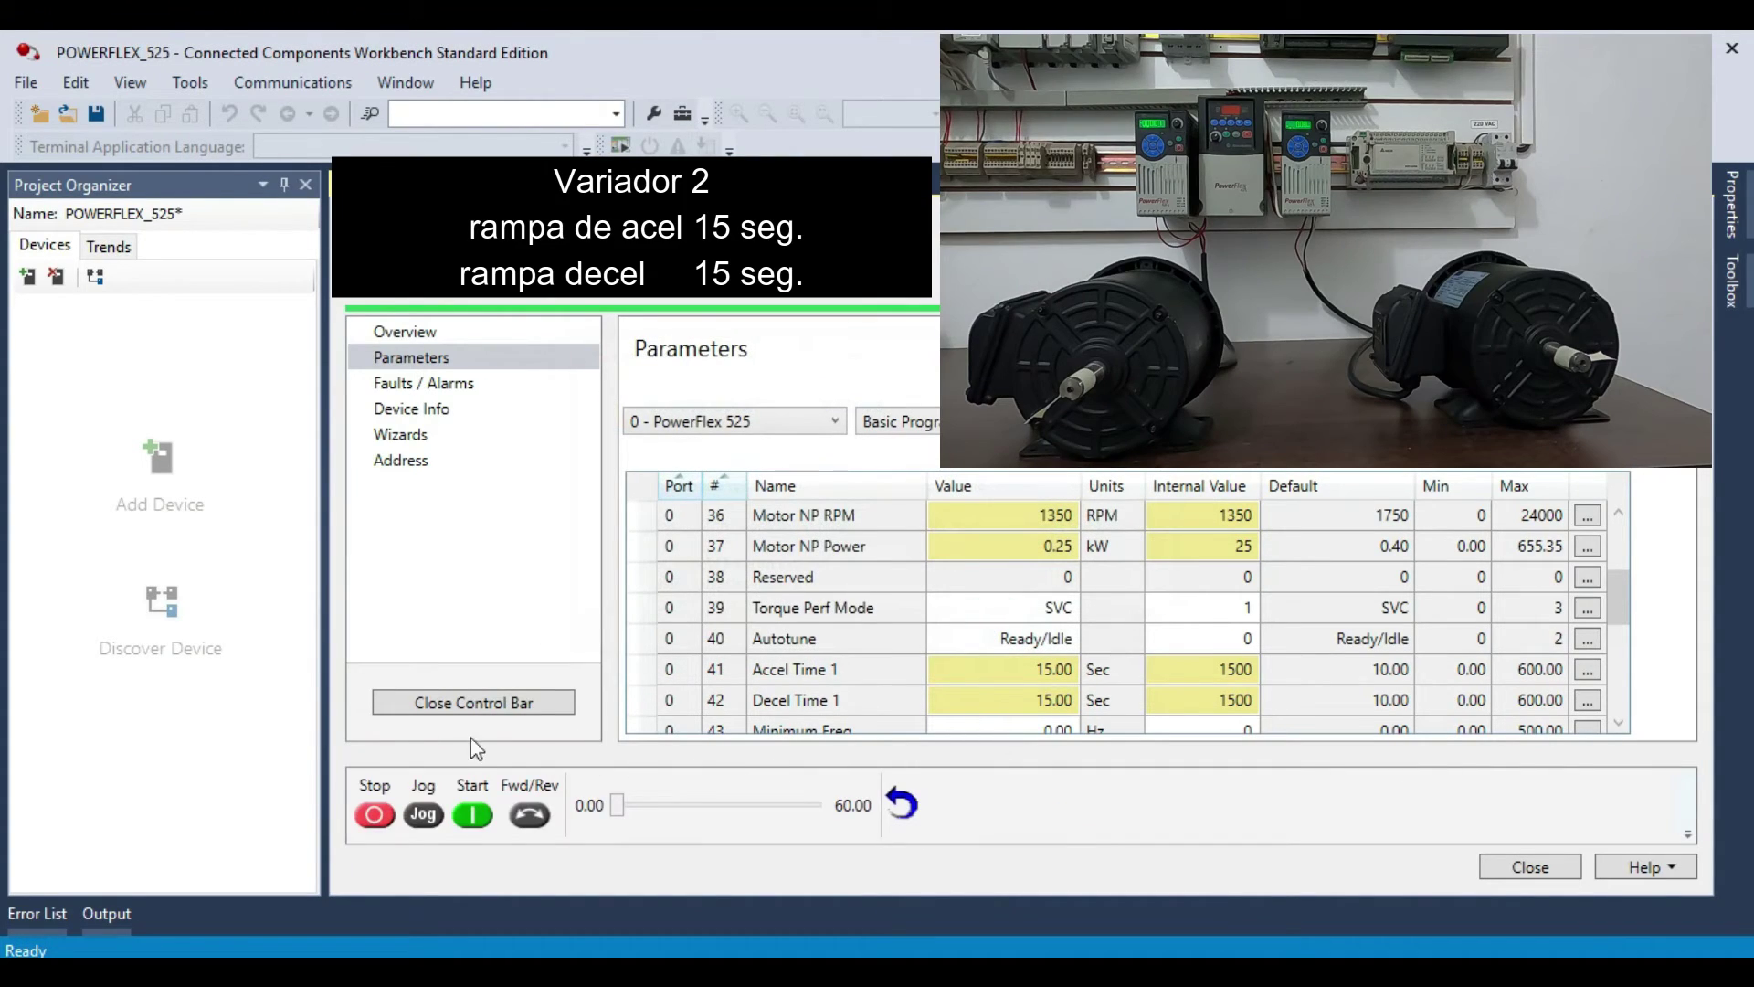
pyautogui.moveTo(619, 804); pyautogui.dragTo(826, 809)
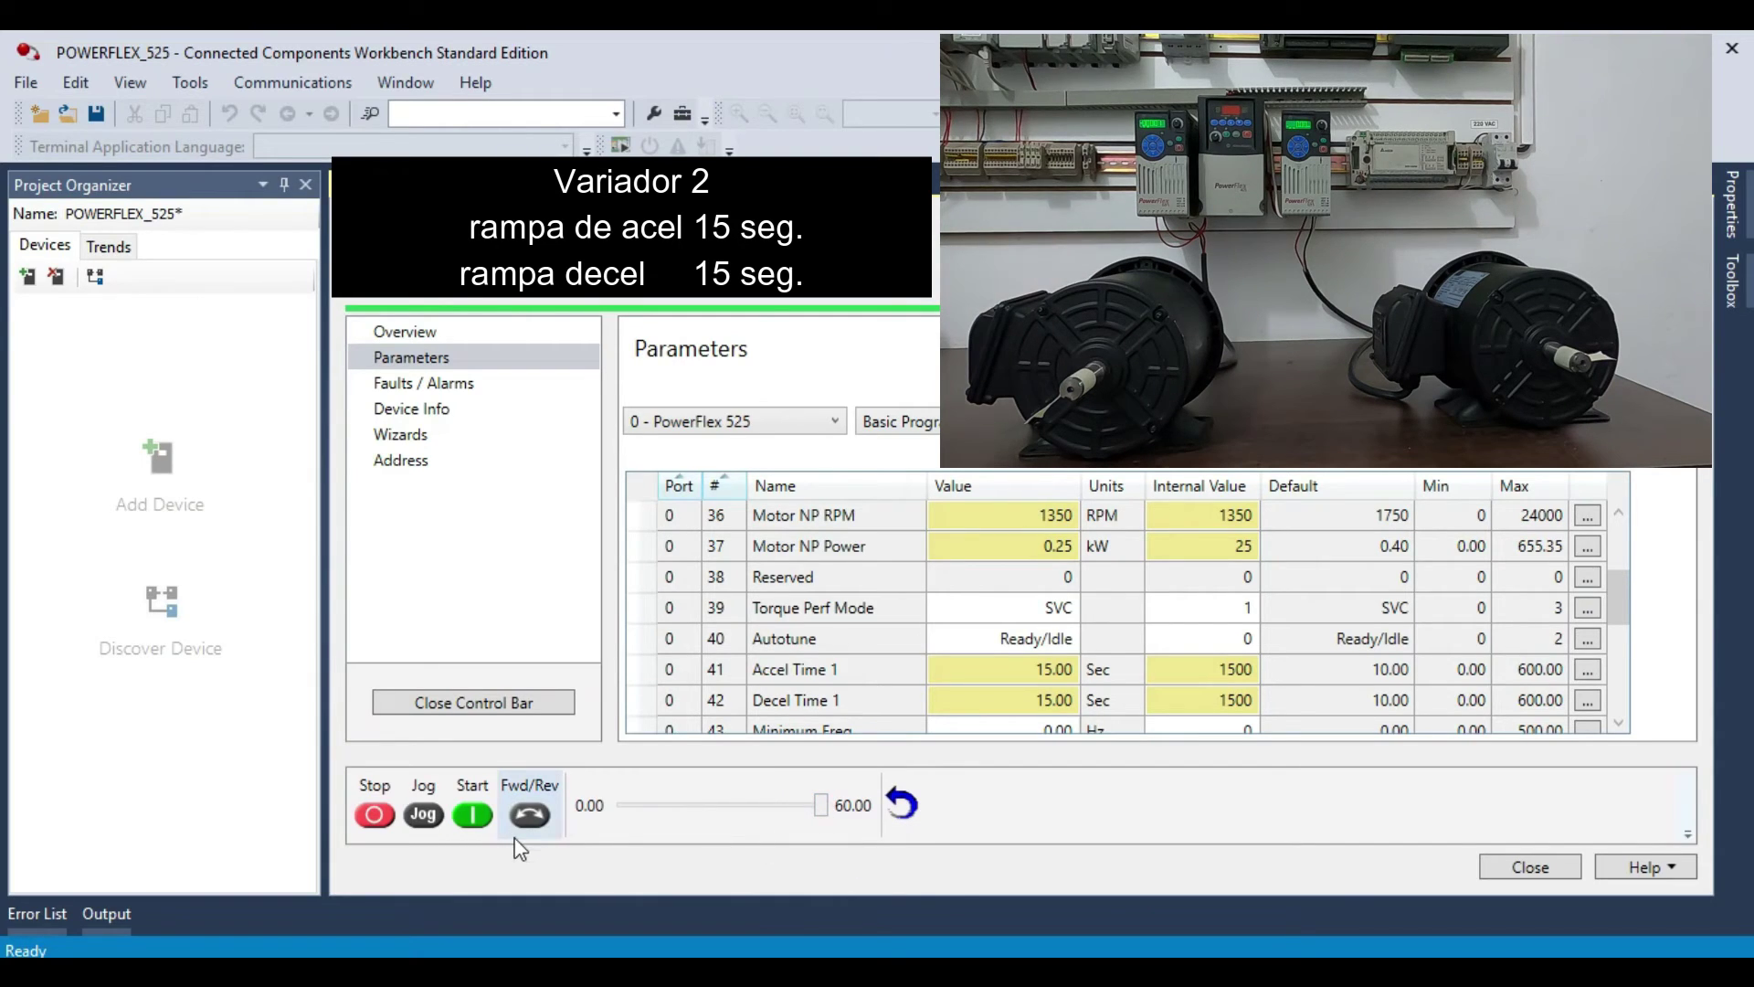
pyautogui.click(474, 816)
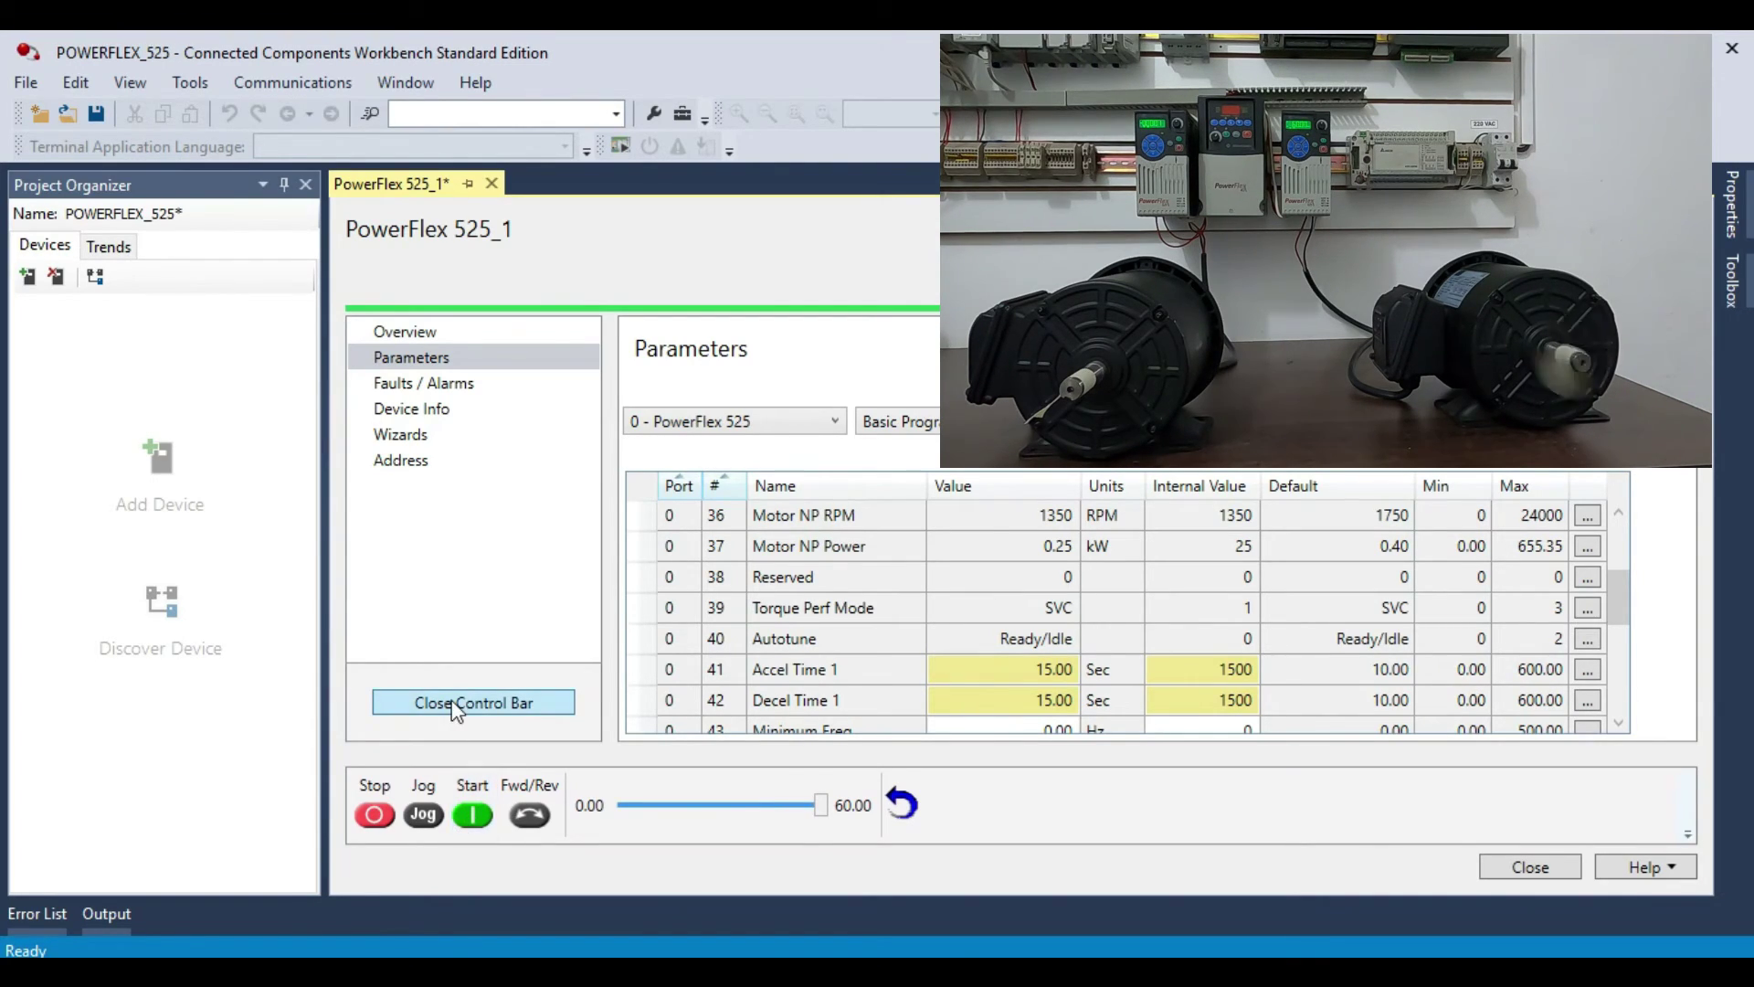
pyautogui.click(387, 822)
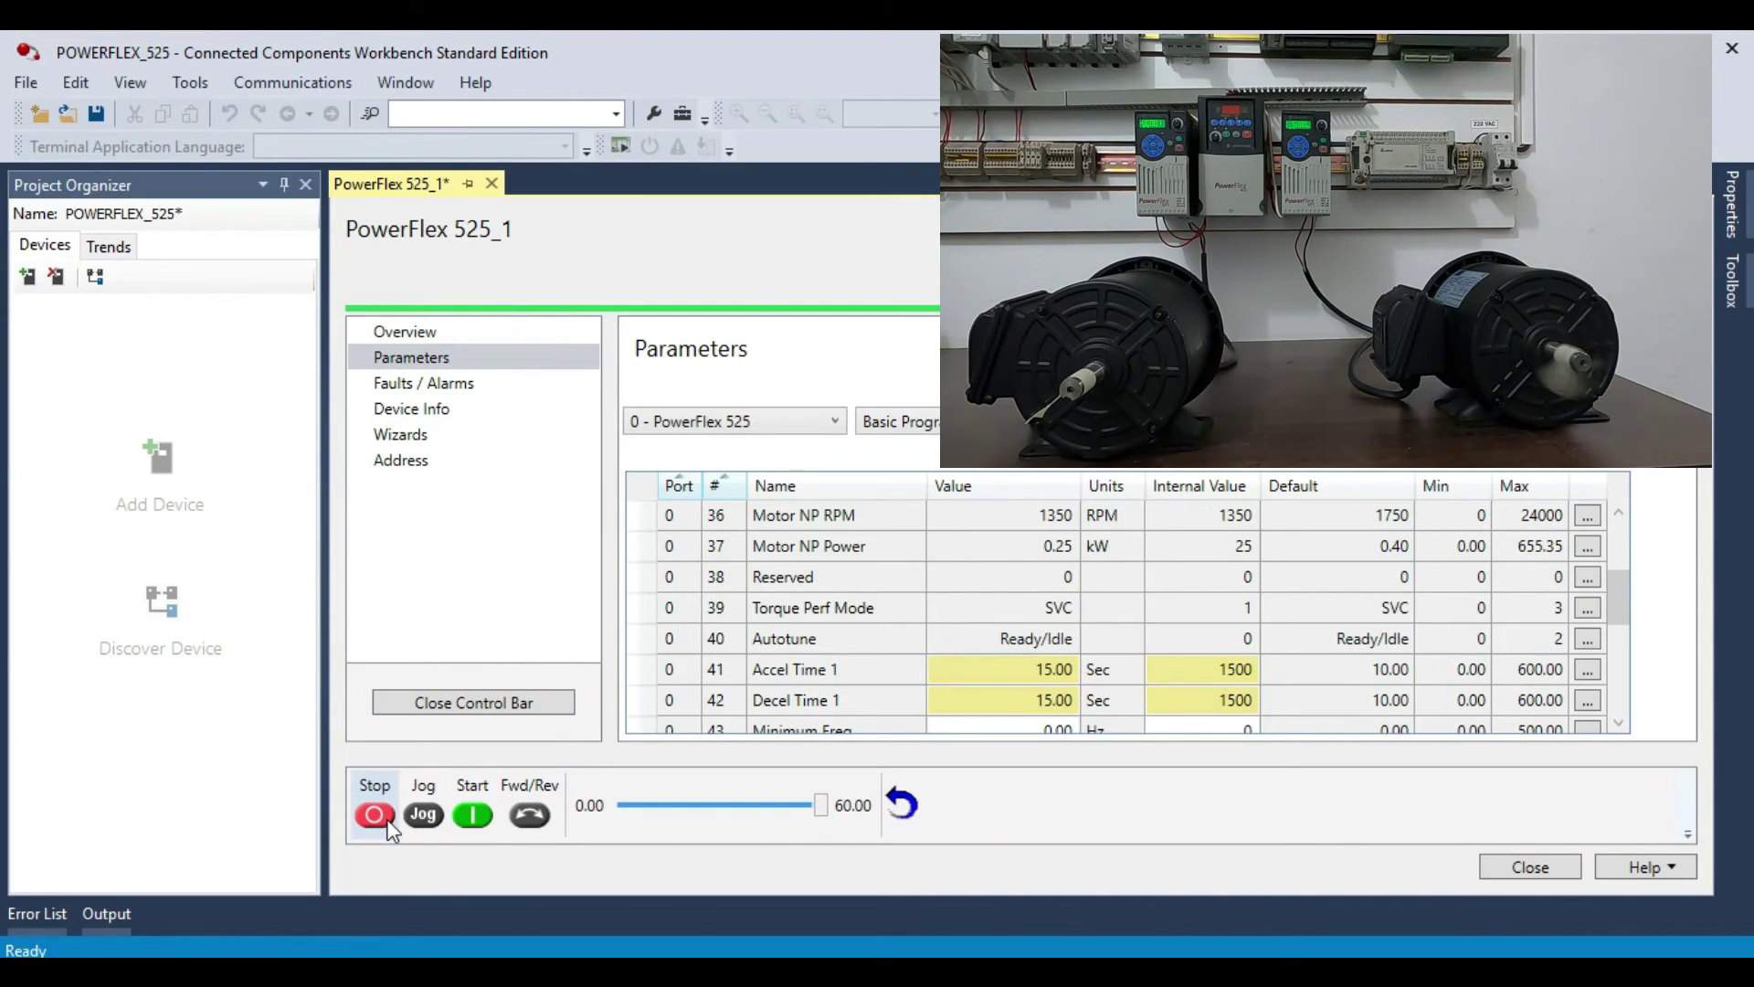